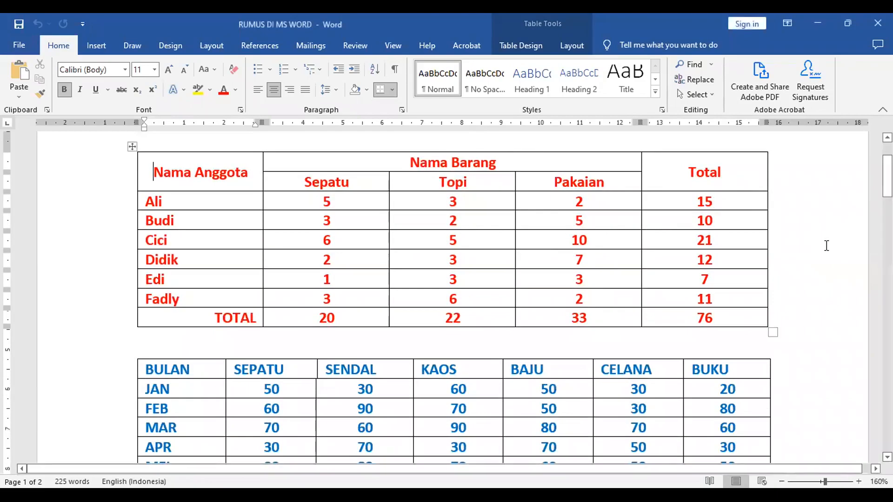
Display the field codes instead of results and examine the formulas in each table through the end of the document
{"action": "key", "text": "alt+F9"}
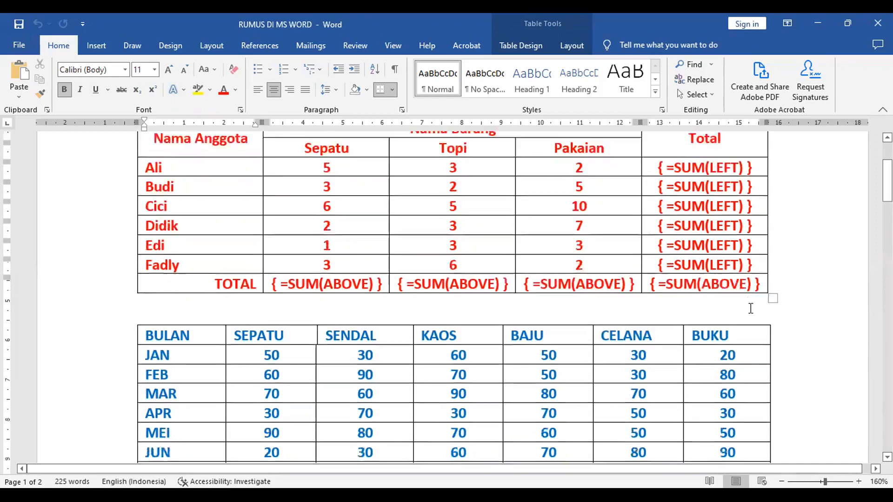
{"action": "scroll", "coordinate": [750, 308], "scroll_direction": "down", "scroll_amount": 3}
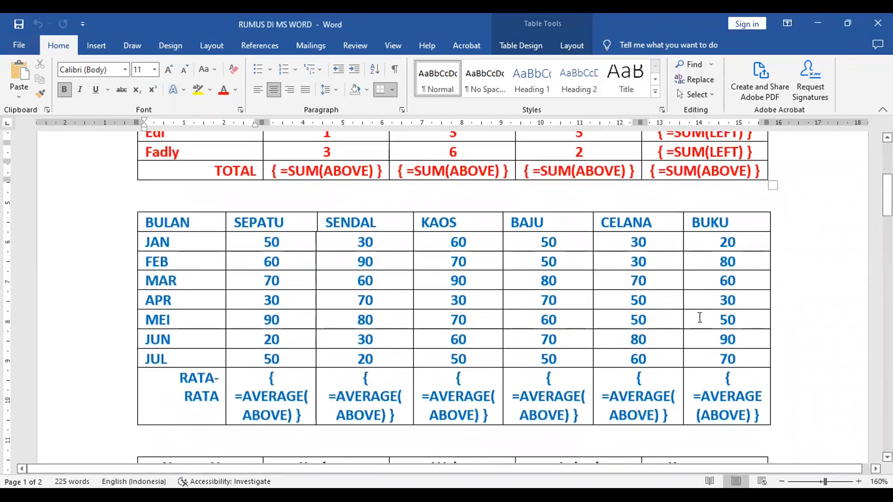
{"action": "scroll", "coordinate": [700, 318], "scroll_direction": "down", "scroll_amount": 5}
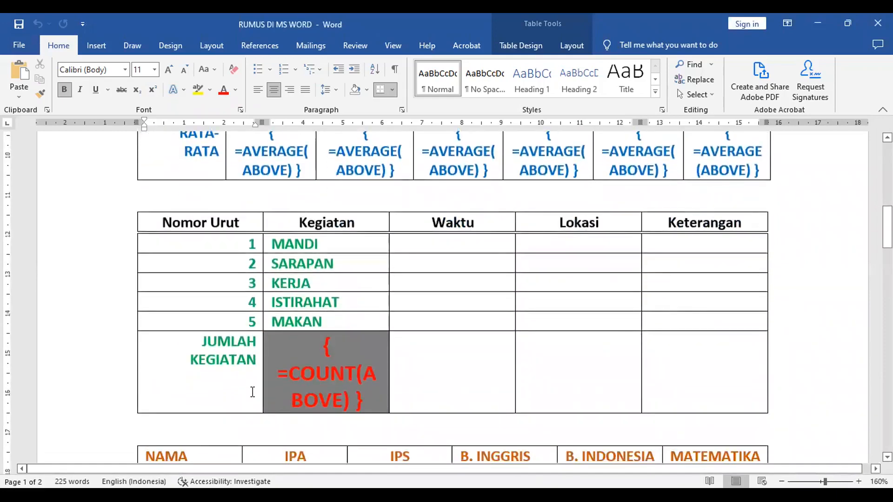
{"action": "scroll", "coordinate": [413, 347], "scroll_direction": "down", "scroll_amount": 4}
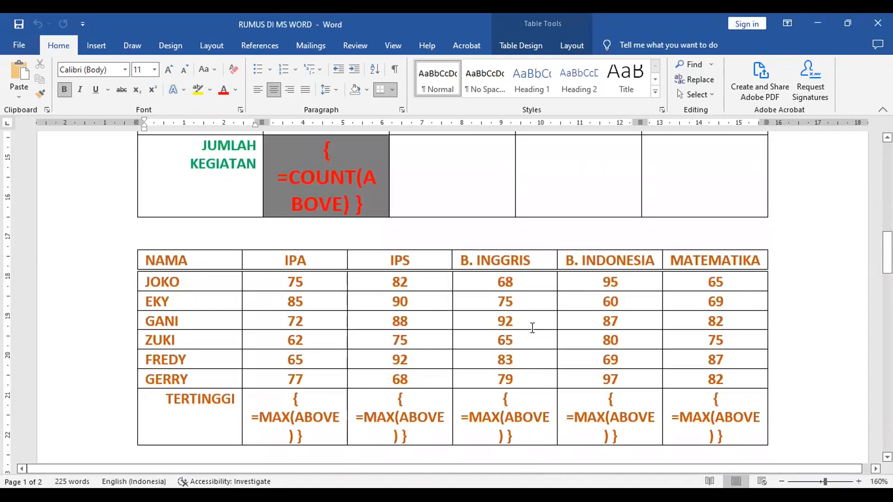
{"action": "scroll", "coordinate": [532, 328], "scroll_direction": "down", "scroll_amount": 12}
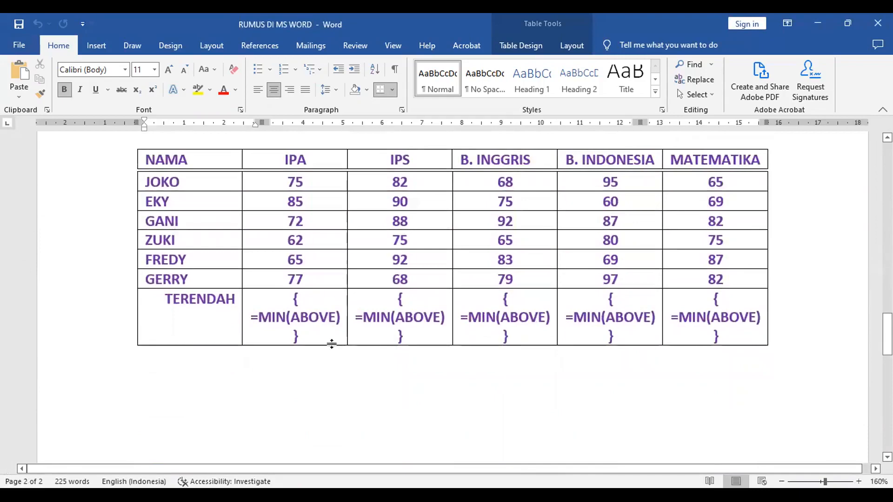
Insert a table with five columns and seven rows below the TERENDAH table, and narrow its first column to about 1 cm
{"action": "left_click", "coordinate": [188, 376]}
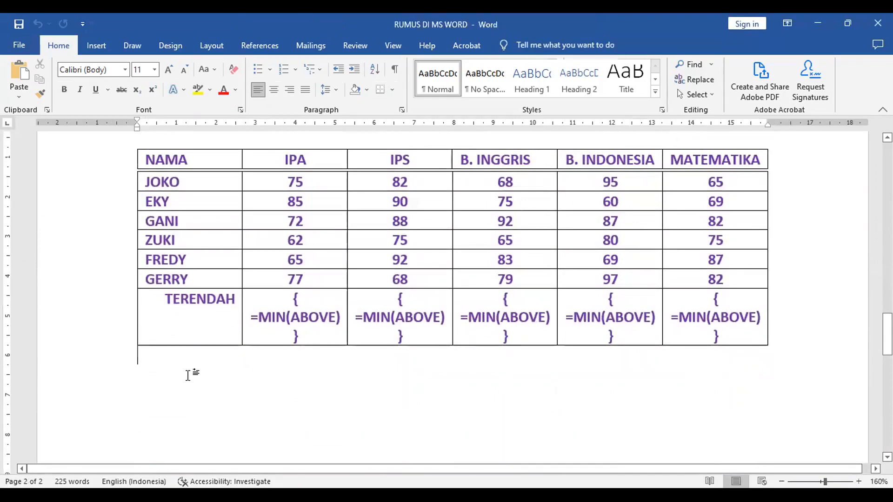
{"action": "key", "text": "Return"}
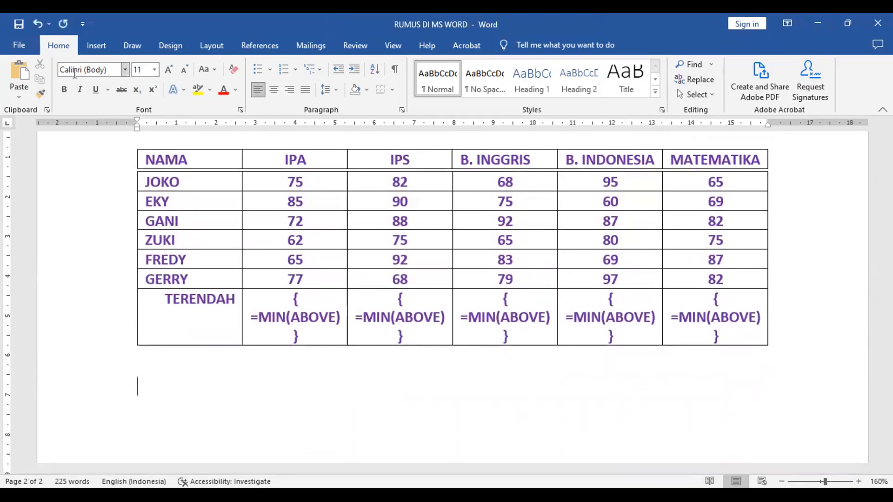
{"action": "left_click", "coordinate": [105, 50]}
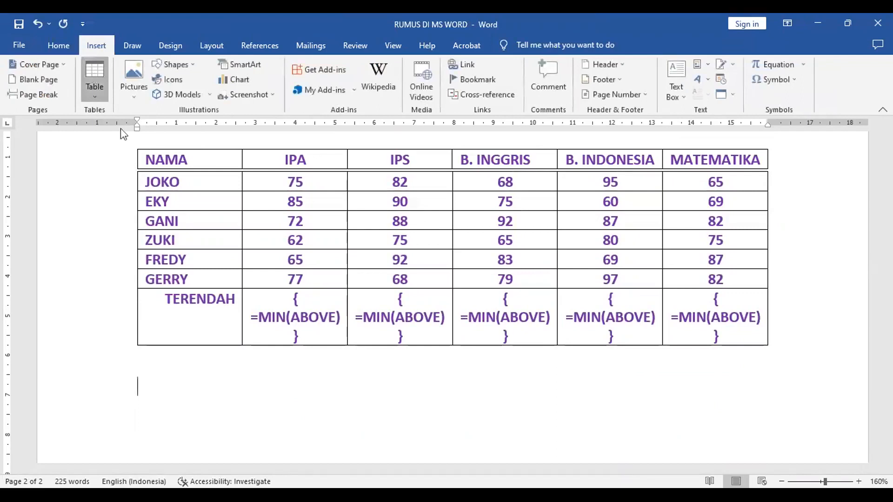
{"action": "left_click", "coordinate": [95, 95]}
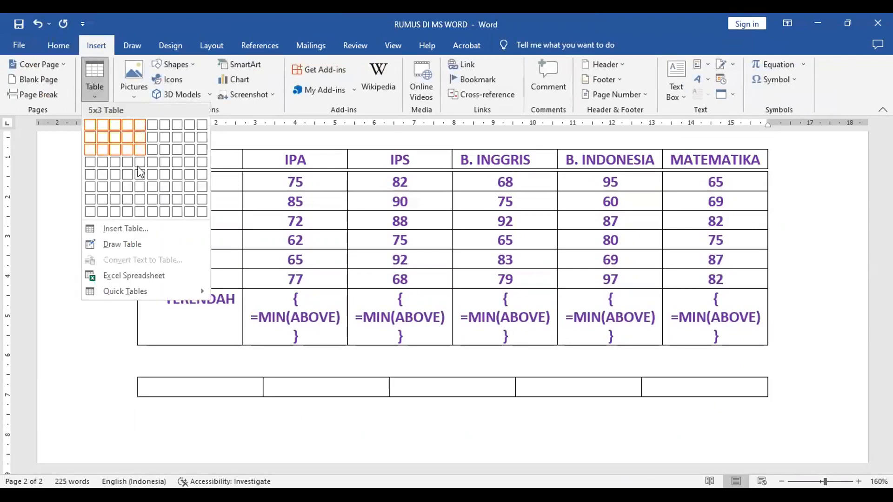
{"action": "left_click", "coordinate": [141, 205]}
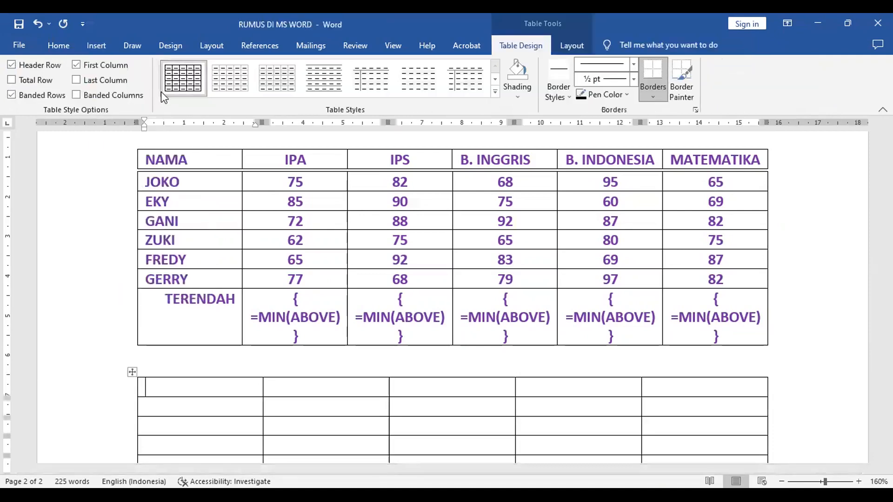
{"action": "scroll", "coordinate": [318, 322], "scroll_direction": "down", "scroll_amount": 4}
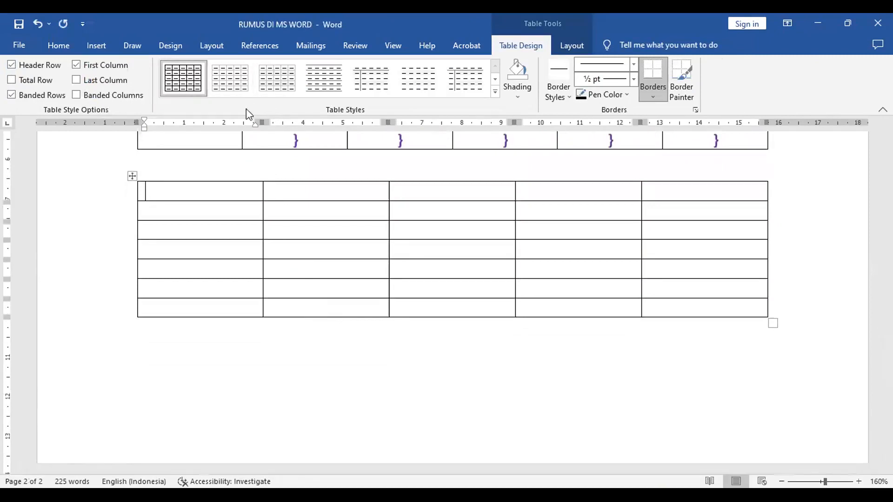
{"action": "left_click_drag", "start_coordinate": [259, 122], "coordinate": [181, 140]}
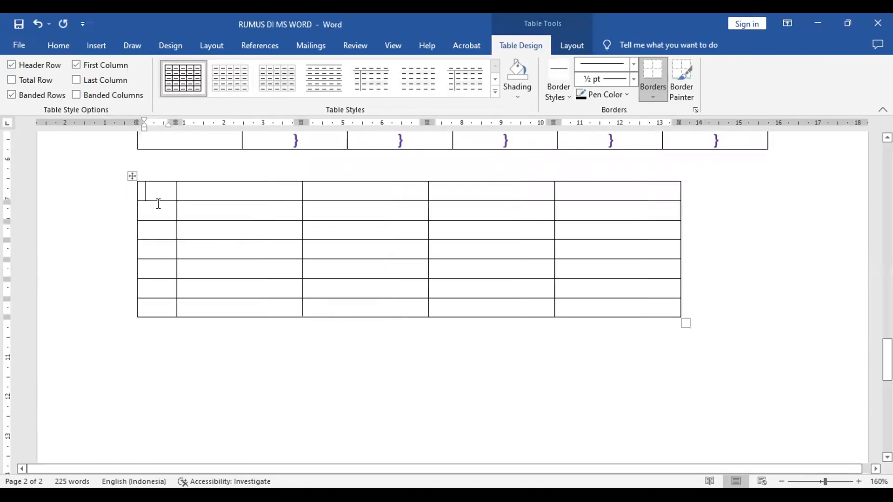
Number the first column of the new table from 1 to 5, starting in the second row
{"action": "left_click", "coordinate": [160, 209]}
{"action": "type", "text": "1 "}
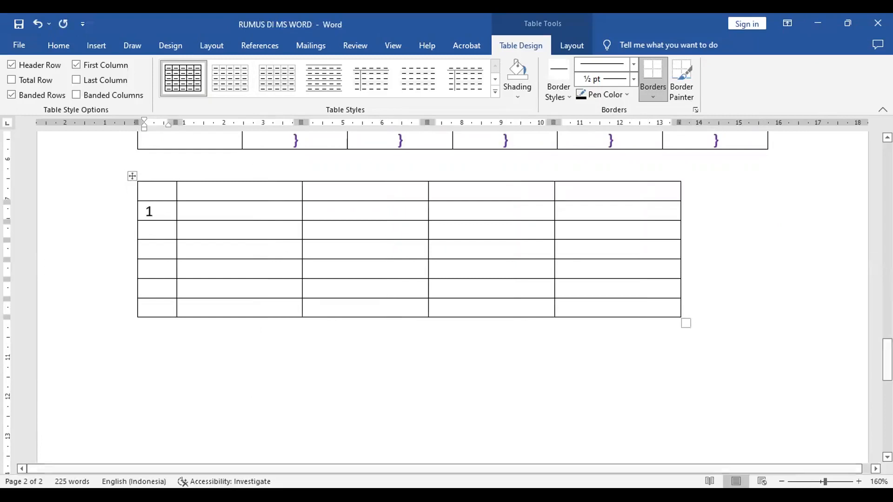
{"action": "type", "text": "2"}
{"action": "key", "text": "Down"}
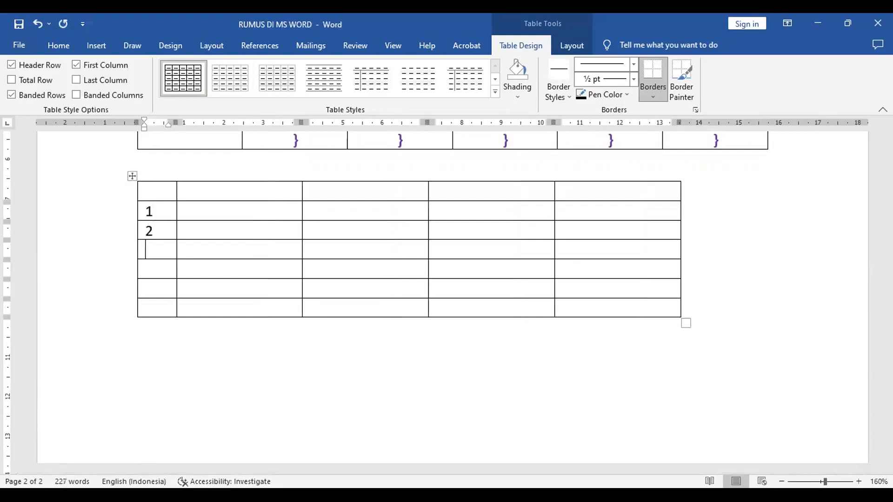
{"action": "type", "text": "3"}
{"action": "key", "text": "Down"}
{"action": "type", "text": "5"}
{"action": "key", "text": "Down"}
{"action": "key", "text": "BackSpace"}
{"action": "type", "text": "4"}
{"action": "key", "text": "Down"}
{"action": "type", "text": "5"}
Enter the headings No., Angka Pertama and Angka Kedua in the first three header cells of the new table
{"action": "key", "text": "Up"}
{"action": "key", "text": "Up"}
{"action": "key", "text": "Up"}
{"action": "key", "text": "Up"}
{"action": "key", "text": "Up"}
{"action": "type", "text": "n"}
{"action": "key", "text": "BackSpace"}
{"action": "type", "text": "nO."}
{"action": "key", "text": "Tab"}
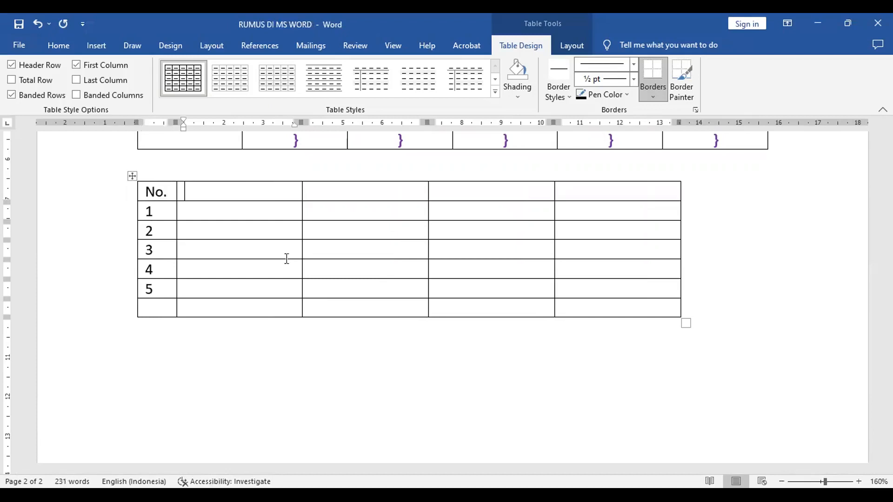
{"action": "type", "text": "An"}
{"action": "key", "text": "BackSpace"}
{"action": "type", "text": "Angka Per"}
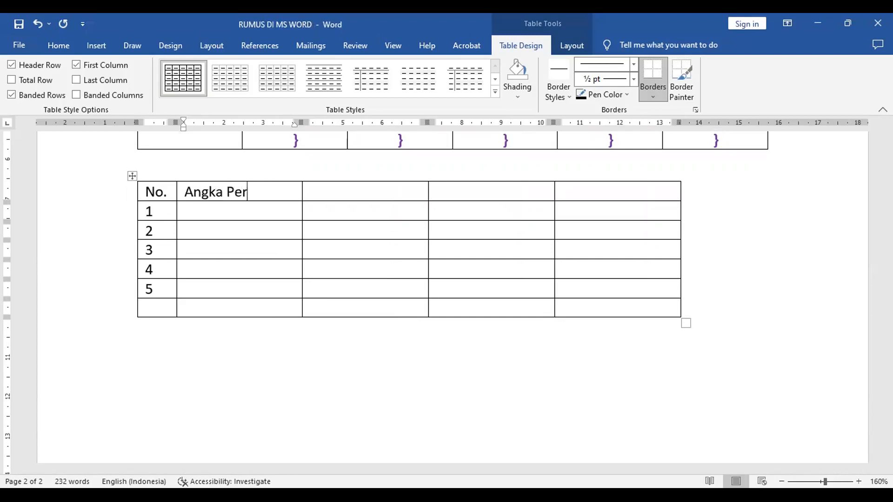
{"action": "type", "text": "tamam"}
{"action": "key", "text": "Tab"}
{"action": "type", "text": "Angka"}
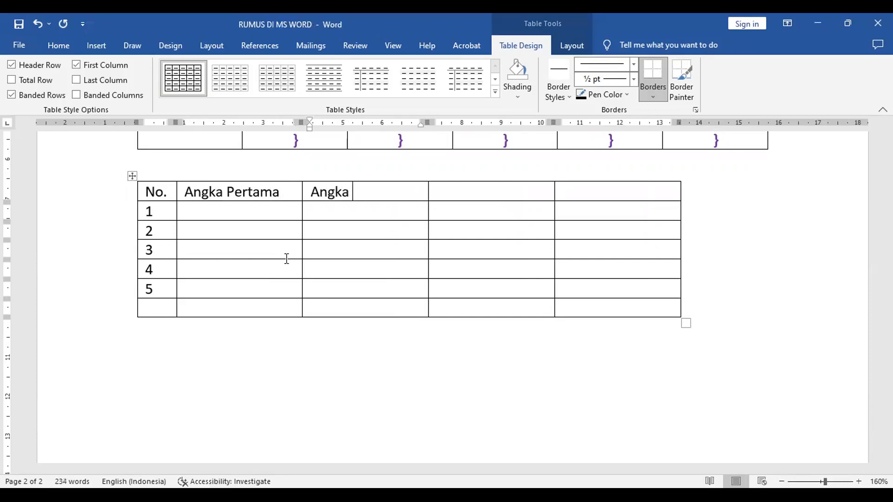
{"action": "type", "text": " Kedua"}
Insert two more columns to the right of the new table's two empty columns
{"action": "left_click", "coordinate": [495, 180]}
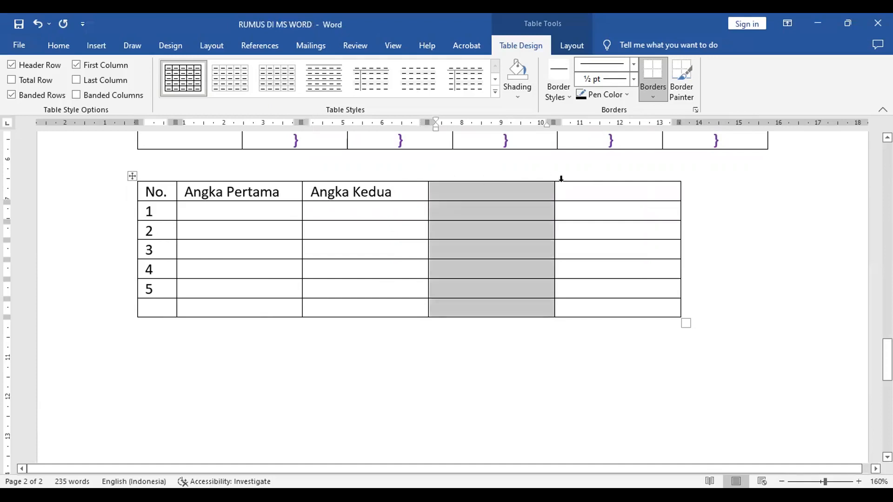
{"action": "left_click", "coordinate": [597, 179], "text": "shift"}
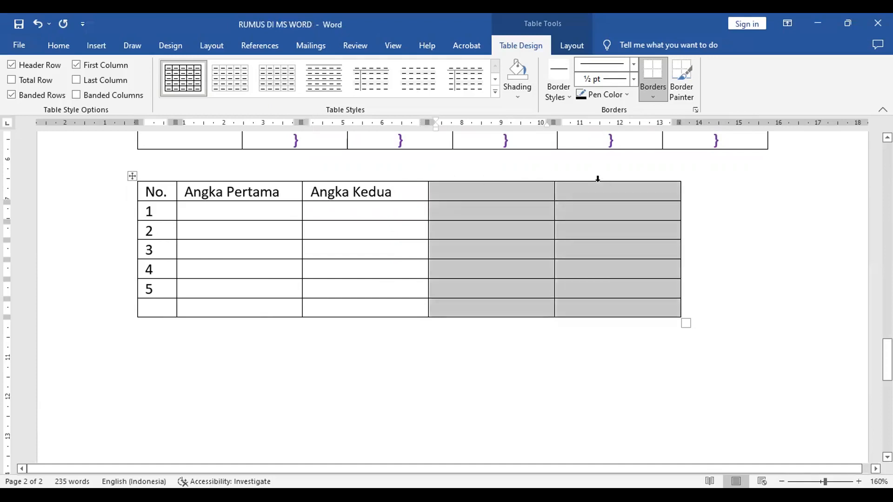
{"action": "right_click", "coordinate": [557, 250]}
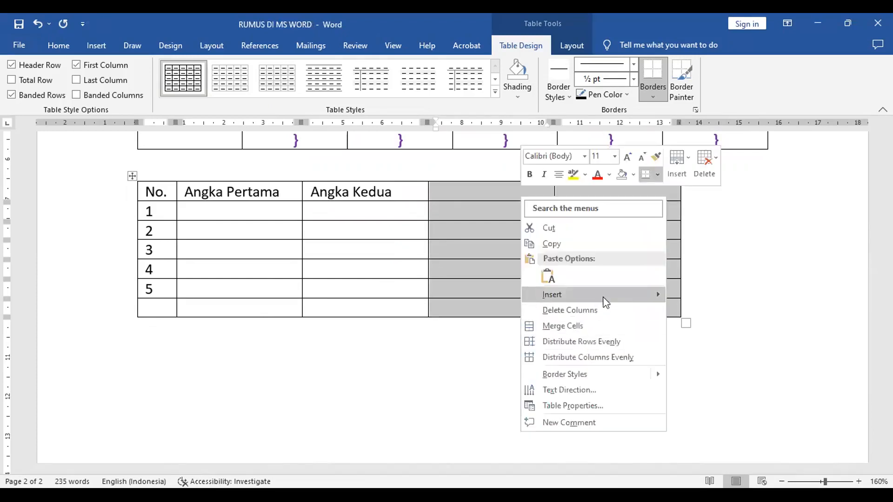
{"action": "mouse_move", "coordinate": [640, 292]}
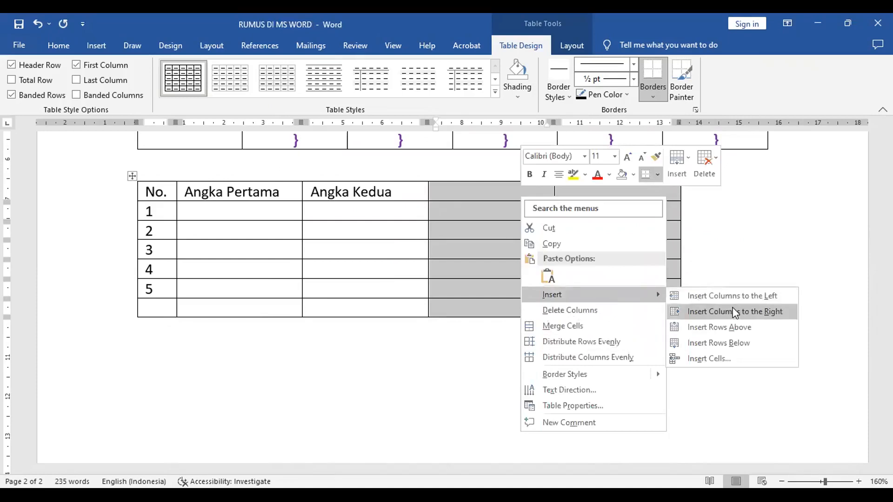
{"action": "left_click", "coordinate": [735, 314]}
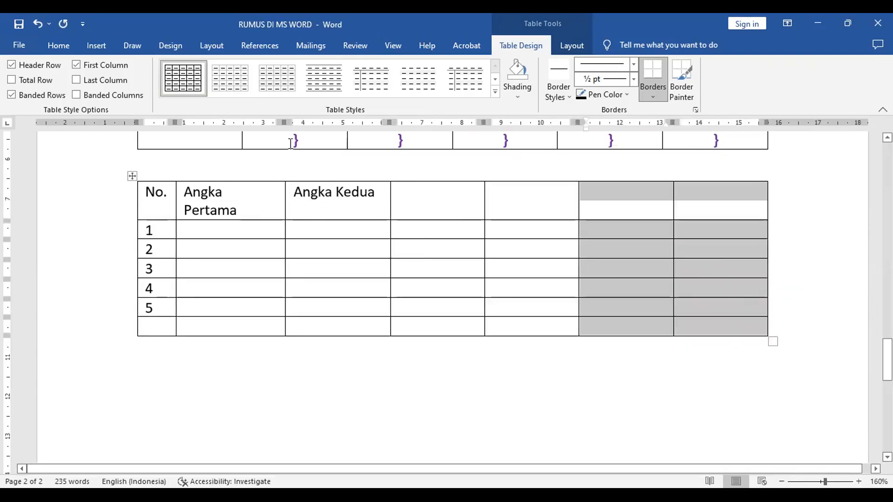
Enter the headings Penjumlahan, Pengurangan, Perkalian and Pembagian in the four remaining header cells
{"action": "left_click", "coordinate": [421, 201]}
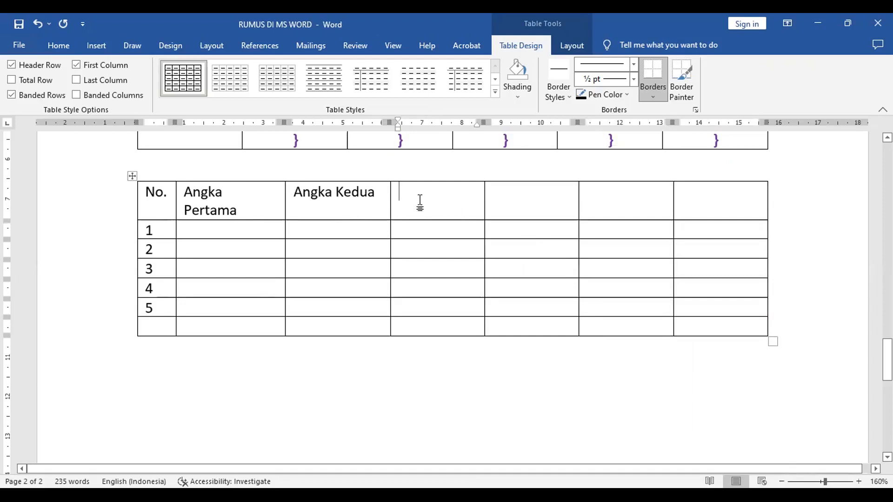
{"action": "type", "text": "Penjumlah"}
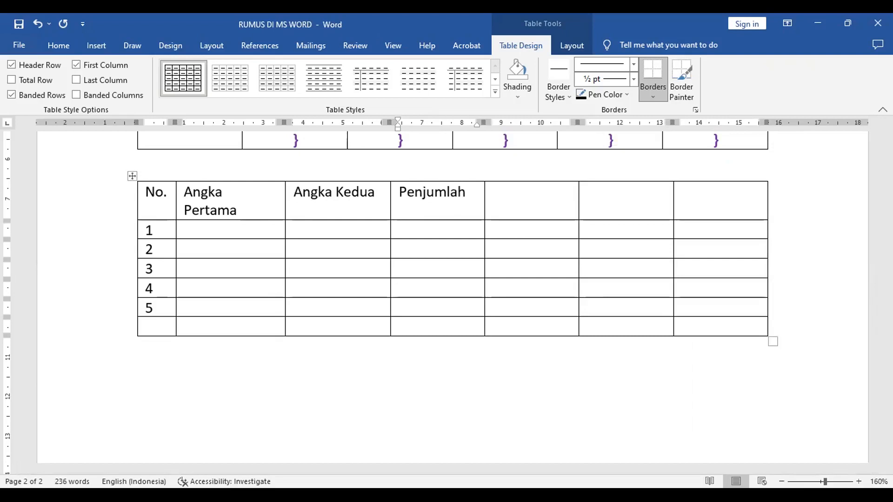
{"action": "type", "text": "an"}
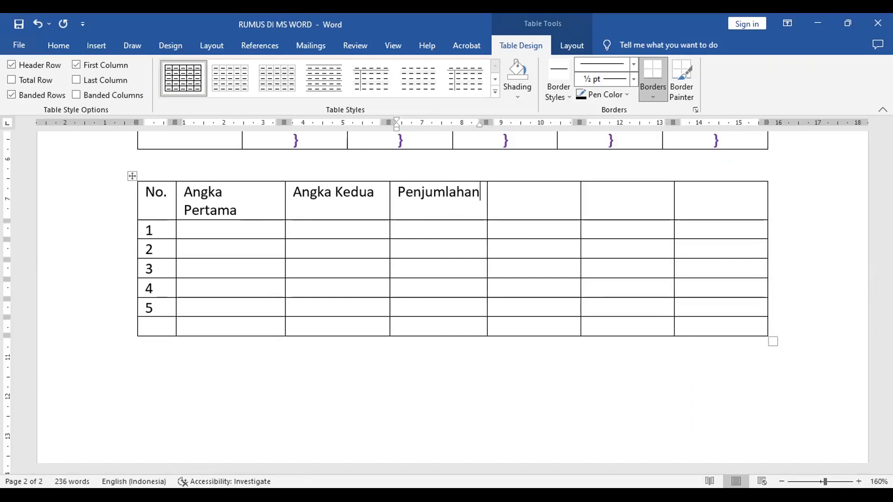
{"action": "key", "text": "Tab"}
{"action": "type", "text": "Pengu"}
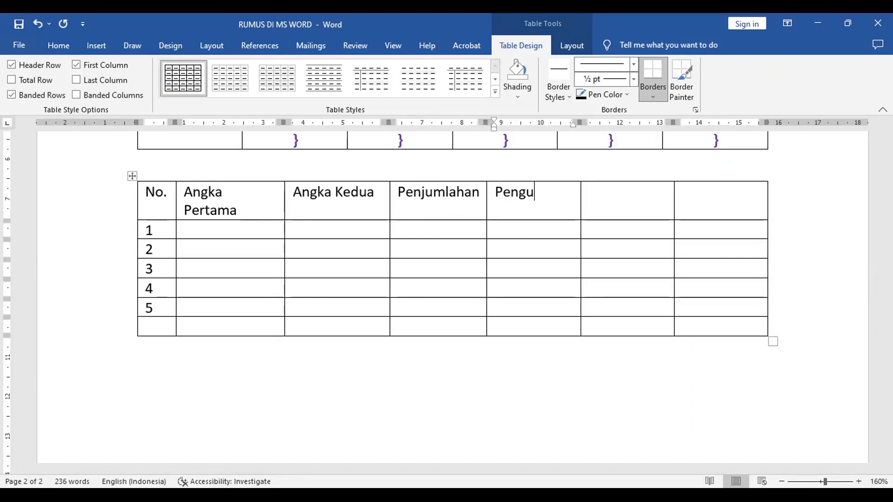
{"action": "type", "text": "rangan"}
{"action": "key", "text": "Tab"}
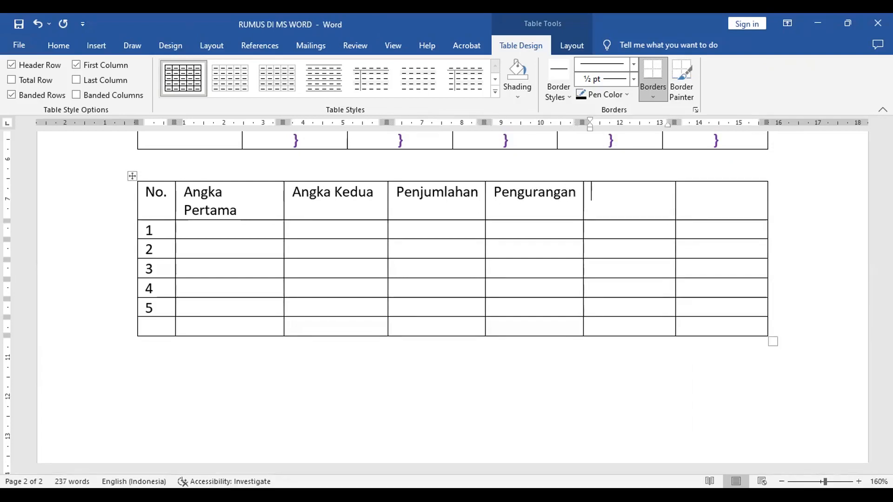
{"action": "type", "text": "Perkalian"}
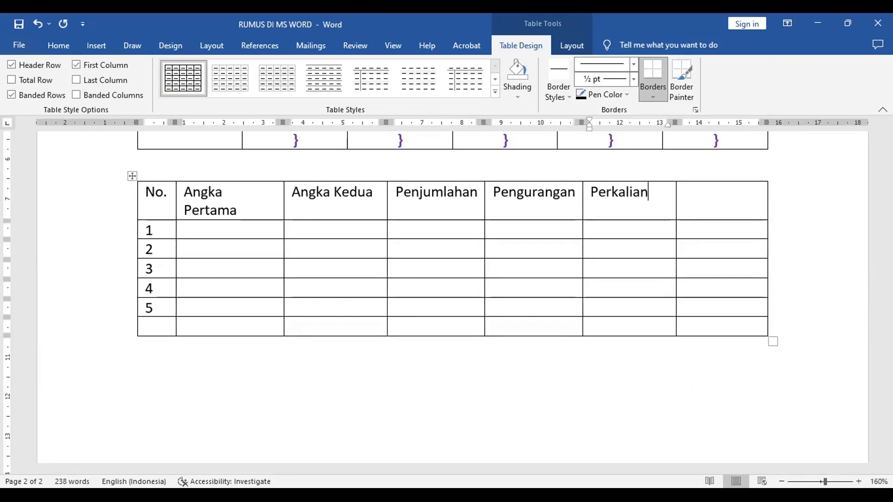
{"action": "key", "text": "Tab"}
{"action": "type", "text": "Pem"}
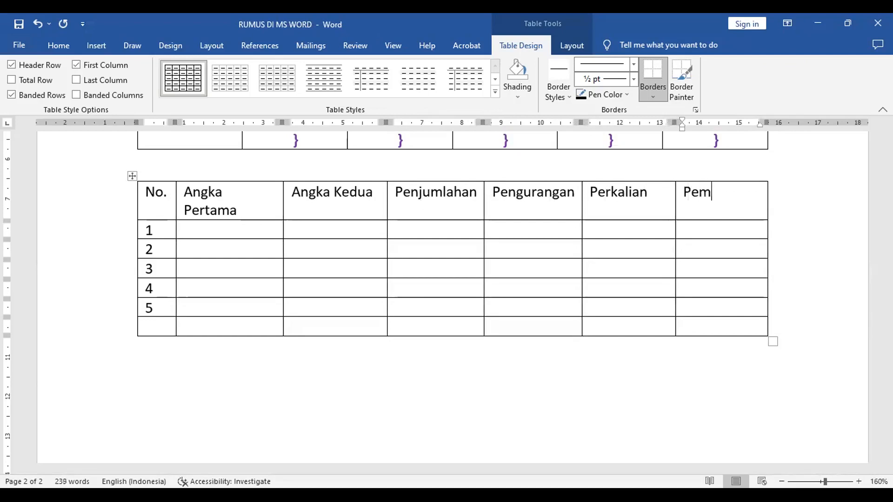
{"action": "type", "text": "bagian"}
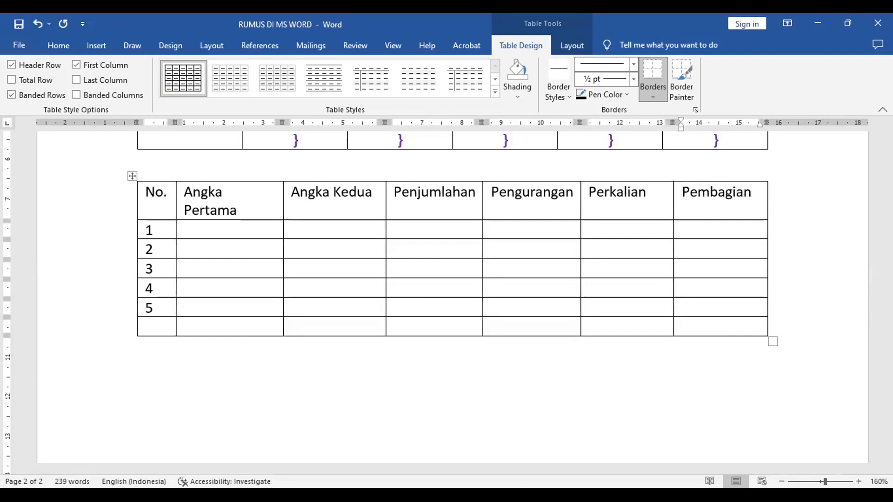
Centre the text horizontally in all seven header cells of the new table, from No. to Pembagian
{"action": "left_click", "coordinate": [139, 200]}
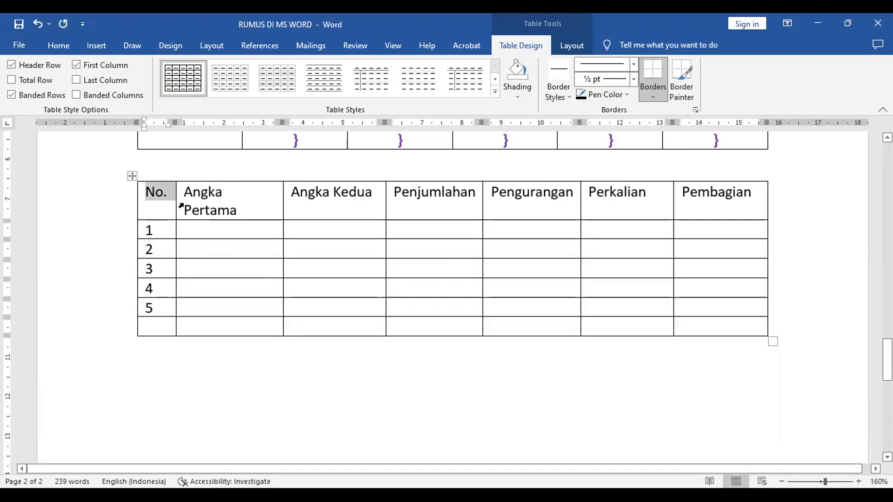
{"action": "left_click", "coordinate": [181, 204], "text": "ctrl"}
{"action": "left_click", "coordinate": [288, 198], "text": "ctrl"}
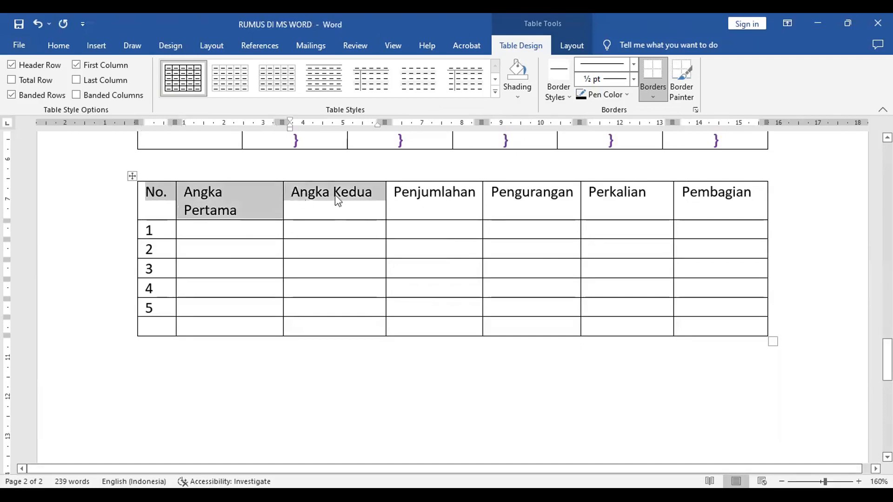
{"action": "left_click", "coordinate": [387, 202], "text": "ctrl"}
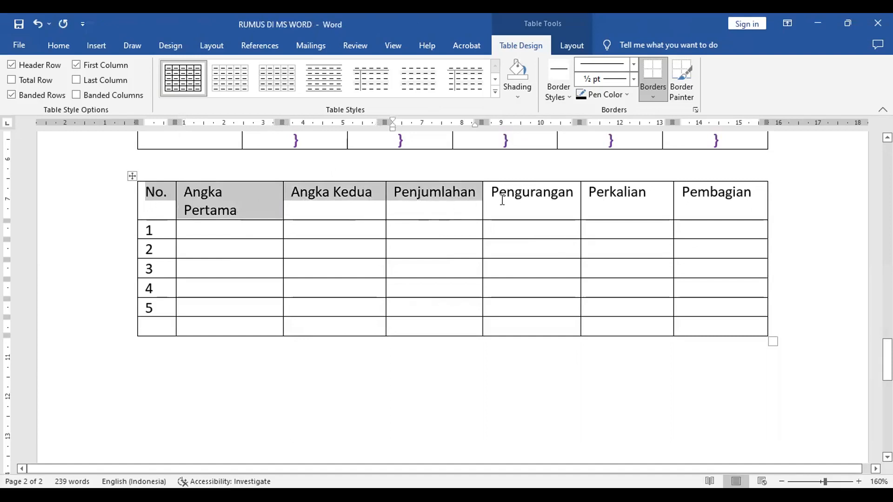
{"action": "left_click", "coordinate": [483, 203], "text": "ctrl"}
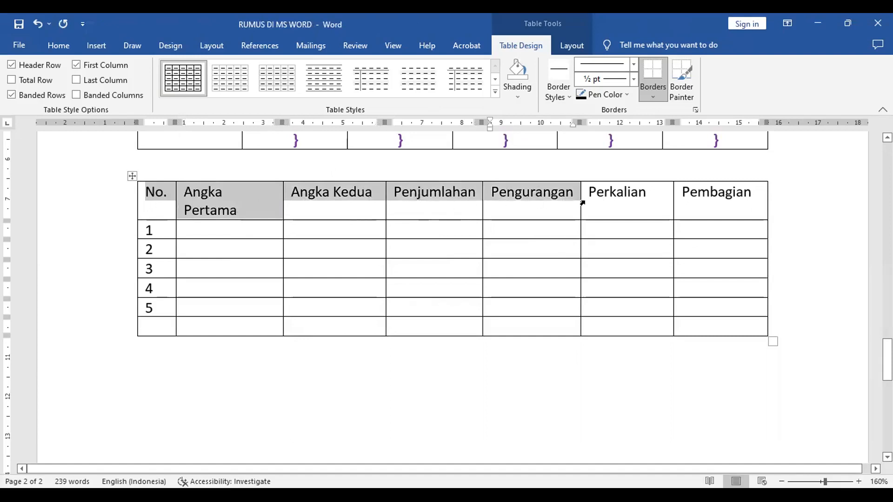
{"action": "left_click", "coordinate": [582, 203], "text": "ctrl"}
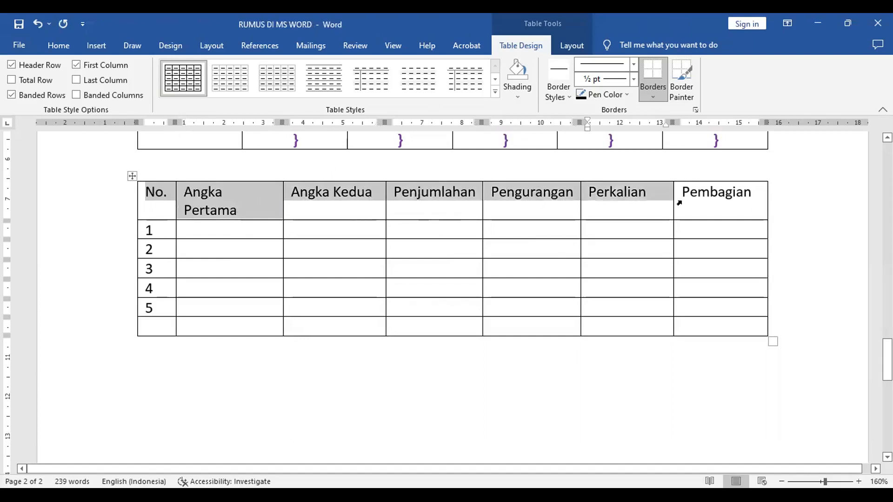
{"action": "left_click", "coordinate": [675, 204], "text": "ctrl"}
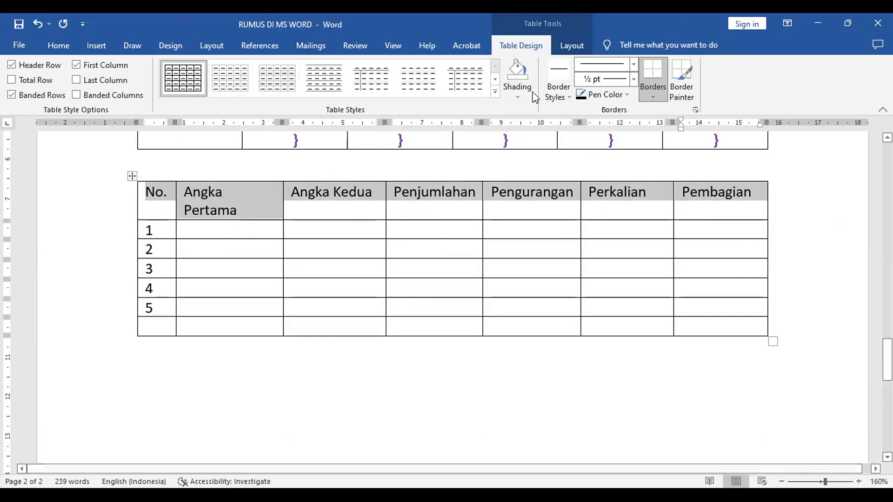
{"action": "left_click", "coordinate": [567, 48]}
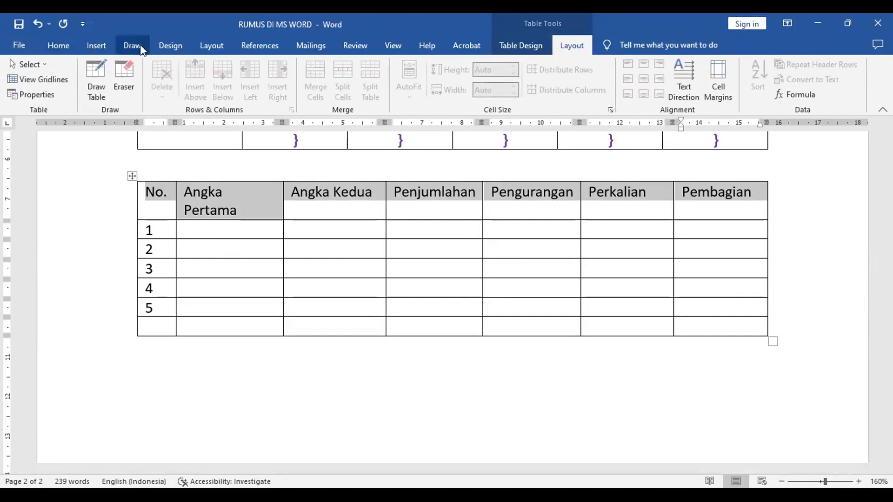
{"action": "left_click", "coordinate": [58, 47]}
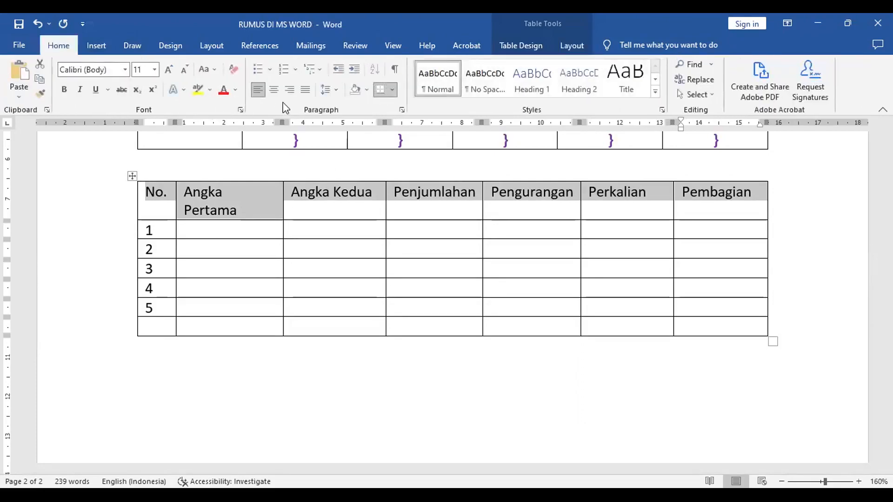
{"action": "left_click", "coordinate": [275, 93]}
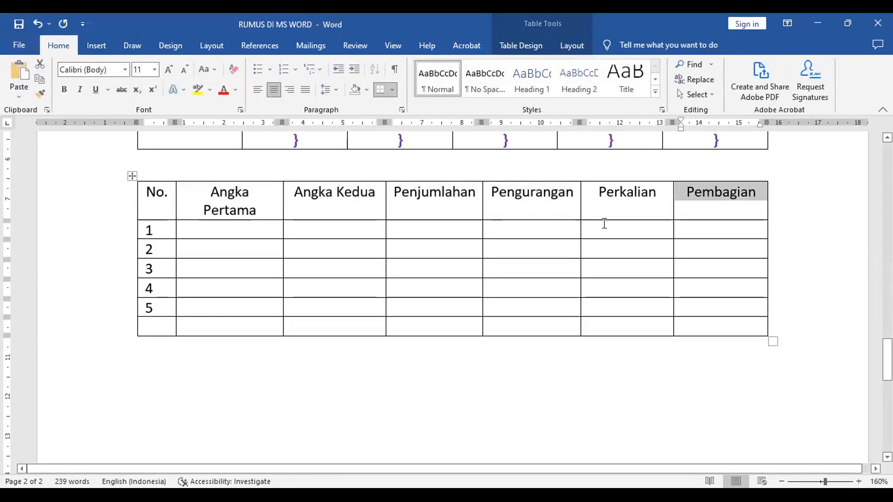
Centre the header row and the No. column of the new table both horizontally and vertically within their cells
{"action": "left_click", "coordinate": [82, 211]}
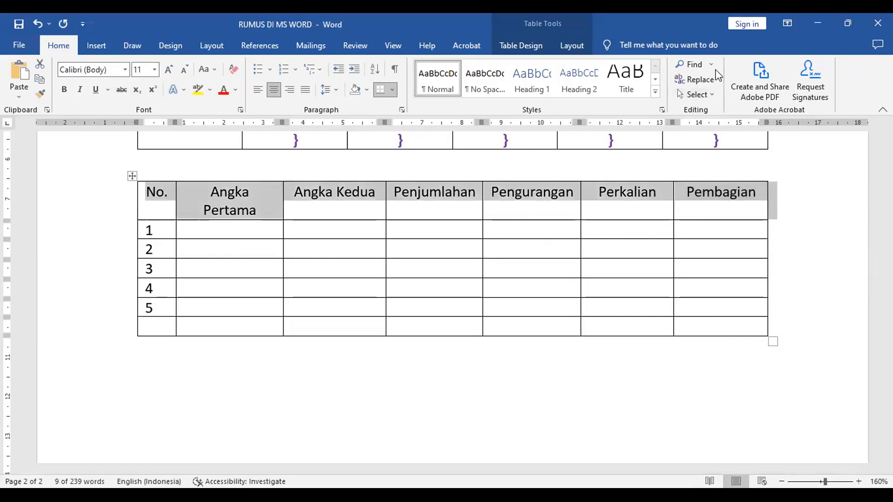
{"action": "left_click", "coordinate": [571, 48]}
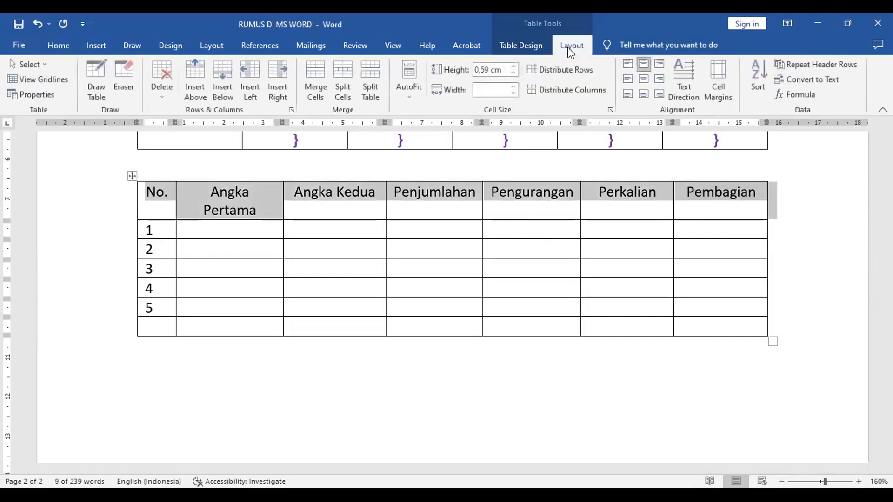
{"action": "left_click", "coordinate": [645, 80]}
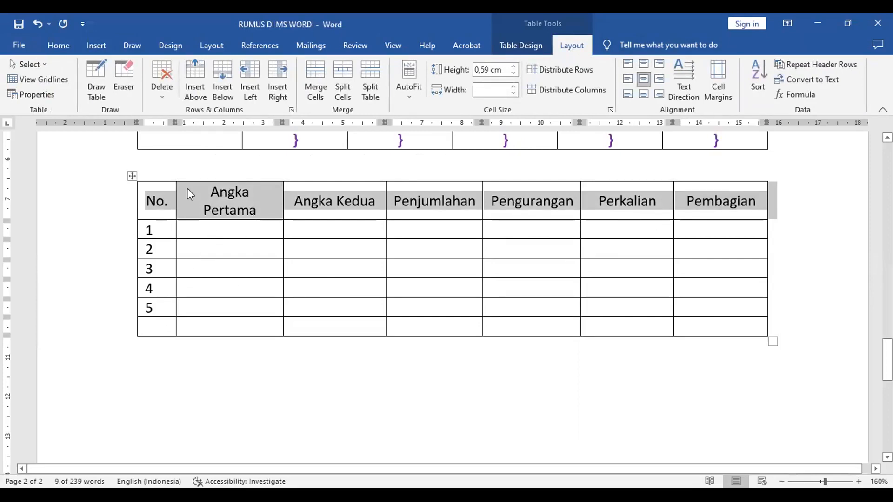
{"action": "left_click", "coordinate": [159, 180]}
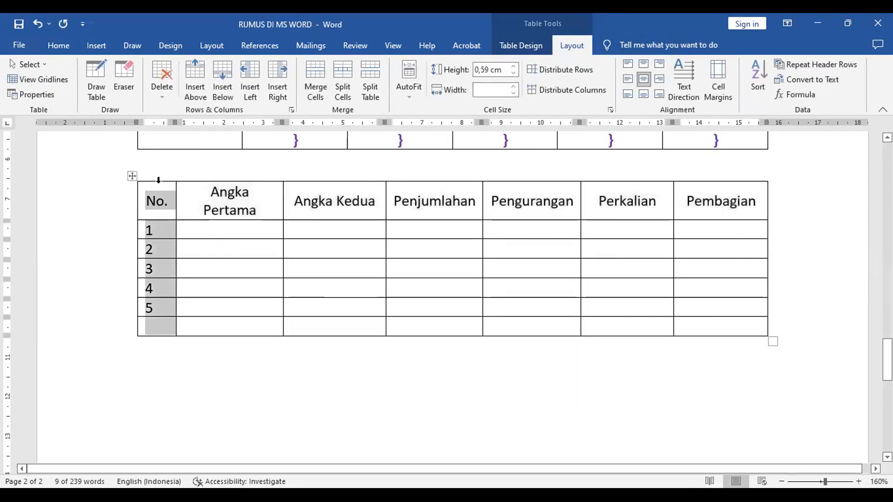
{"action": "left_click", "coordinate": [644, 79]}
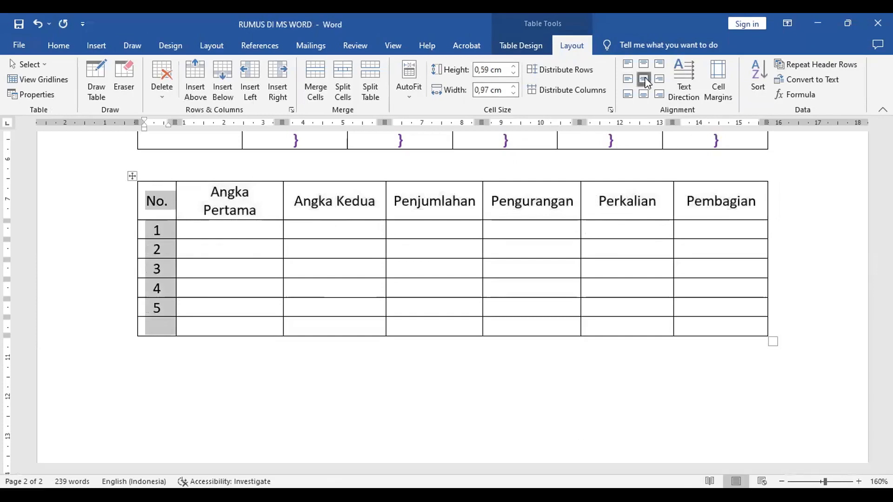
{"action": "left_click", "coordinate": [162, 329]}
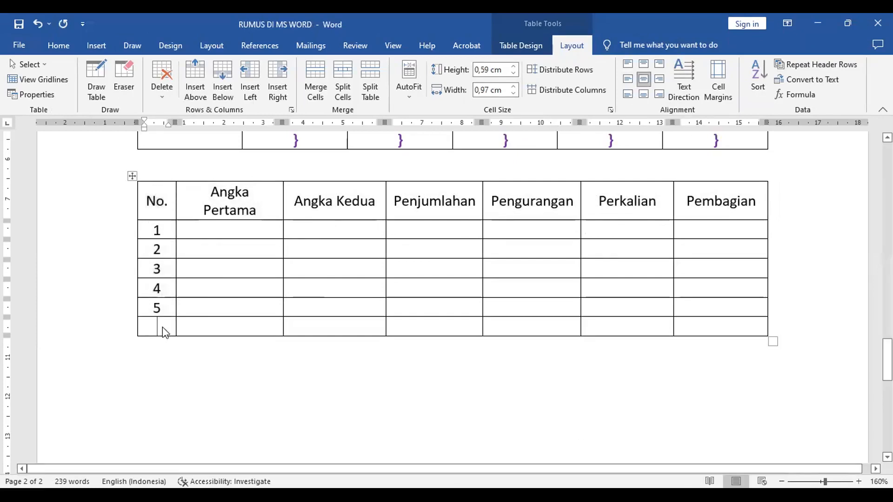
Enter 10 as Angka Pertama in row 1 and centre that whole column horizontally and vertically
{"action": "left_click", "coordinate": [245, 229]}
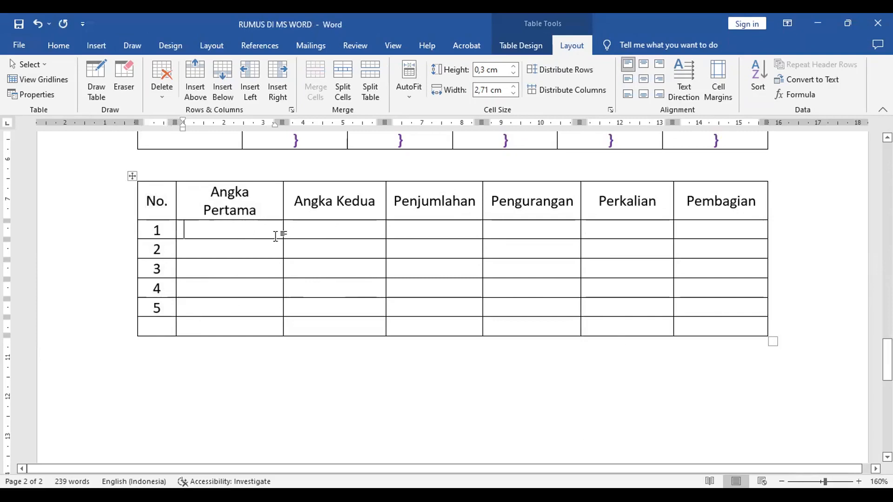
{"action": "type", "text": "10"}
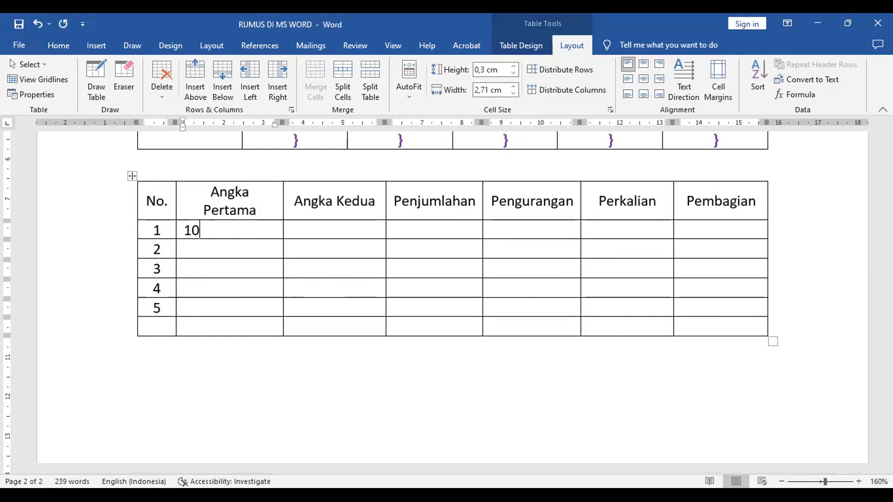
{"action": "key", "text": "Tab"}
{"action": "left_click", "coordinate": [240, 179]}
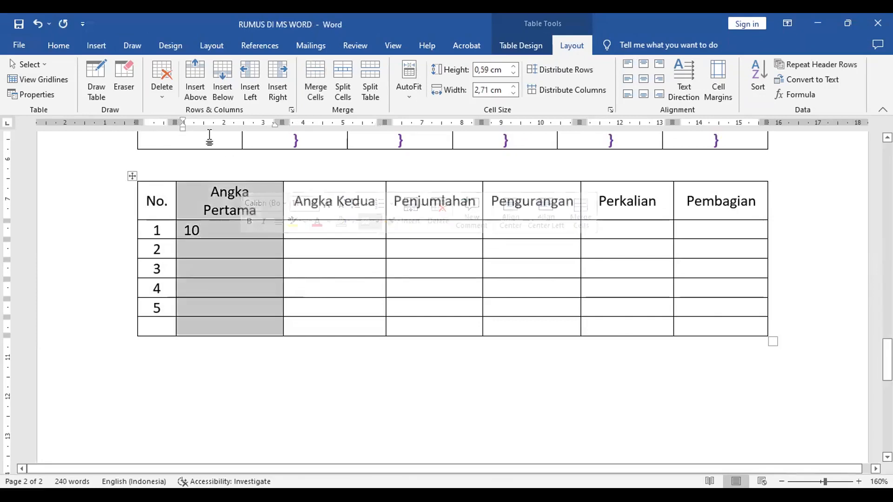
{"action": "left_click", "coordinate": [644, 79]}
Fill the Angka Pertama column for rows 2 to 5 with 25, 16, 100 and 81
{"action": "left_click", "coordinate": [241, 245]}
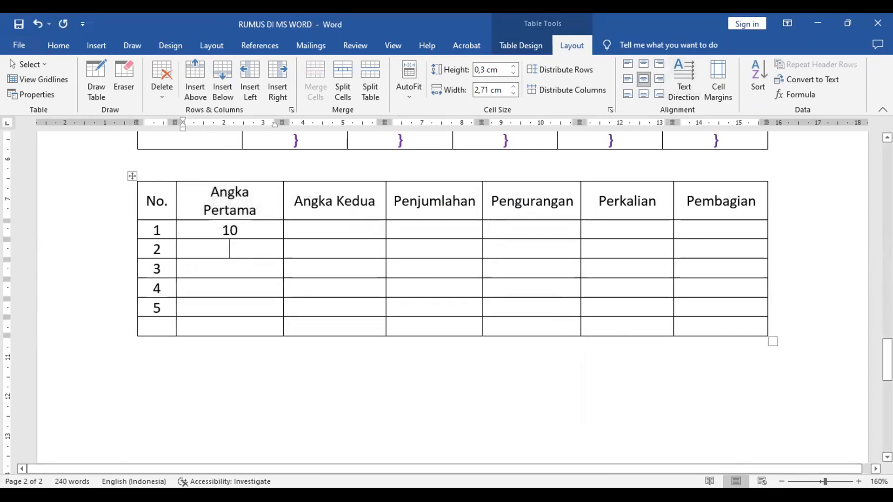
{"action": "type", "text": "25"}
{"action": "key", "text": "Down"}
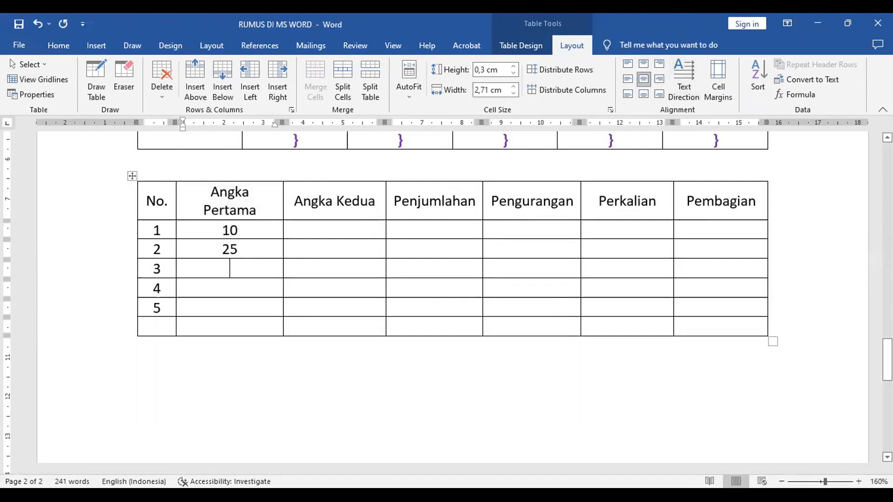
{"action": "type", "text": "16"}
{"action": "key", "text": "Down"}
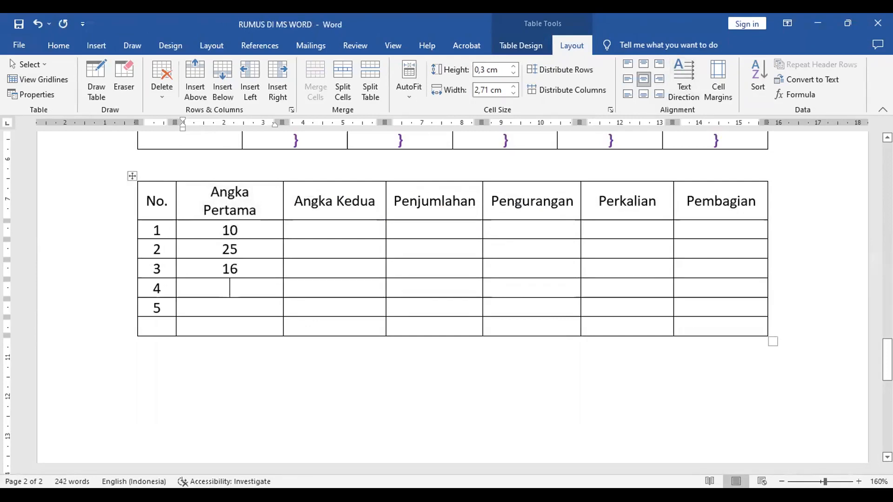
{"action": "type", "text": "100"}
{"action": "key", "text": "Down"}
{"action": "type", "text": "81"}
{"action": "key", "text": "Tab"}
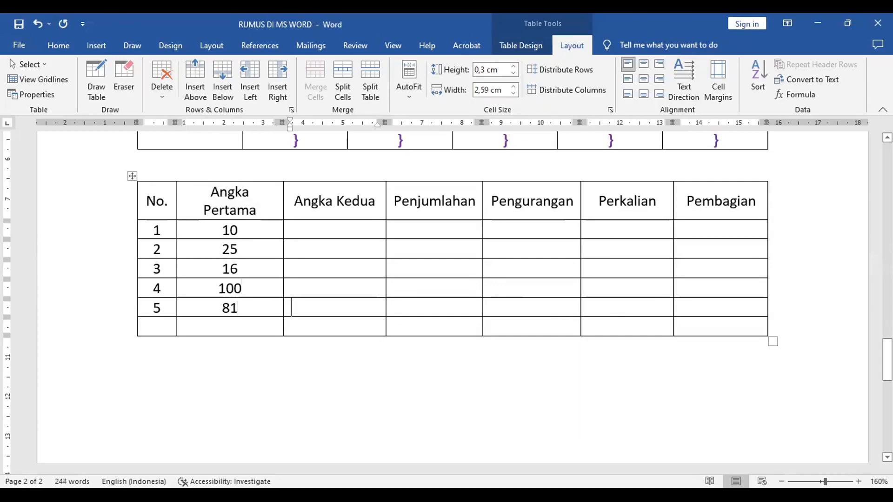
Centre the contents of the five columns from Angka Kedua to Pembagian horizontally and vertically
{"action": "key", "text": "Up"}
{"action": "key", "text": "Up"}
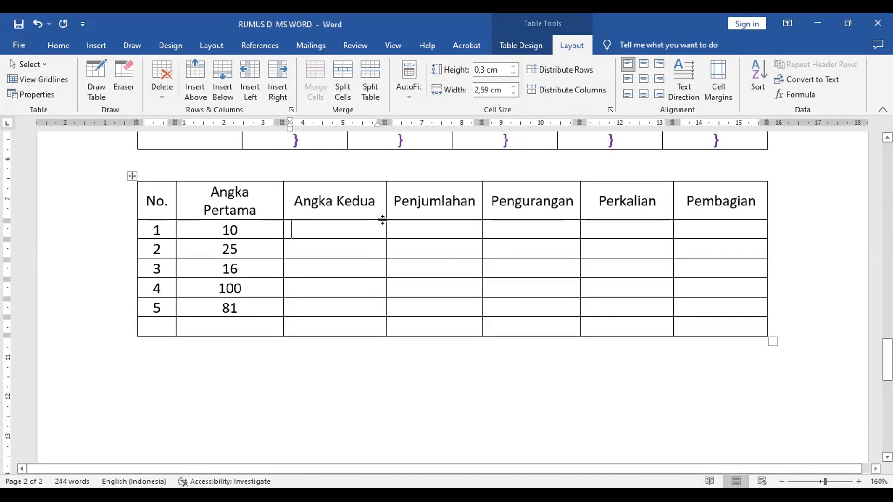
{"action": "left_click", "coordinate": [339, 180]}
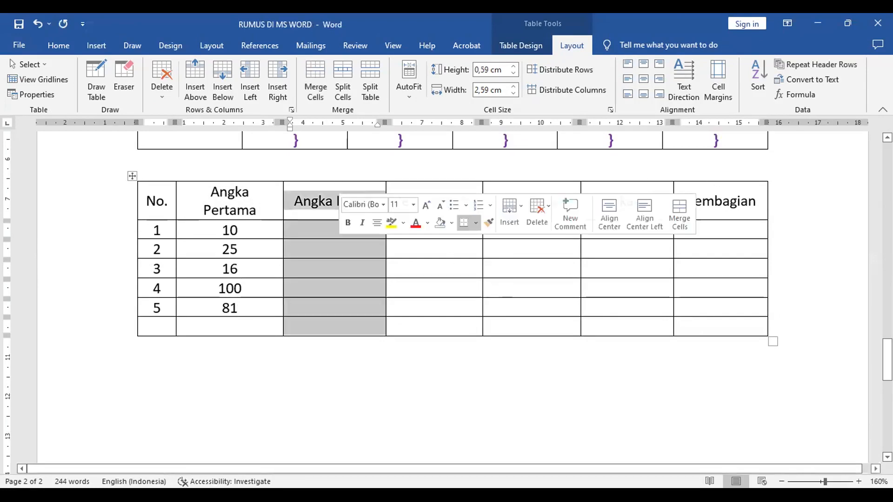
{"action": "left_click", "coordinate": [731, 178], "text": "shift"}
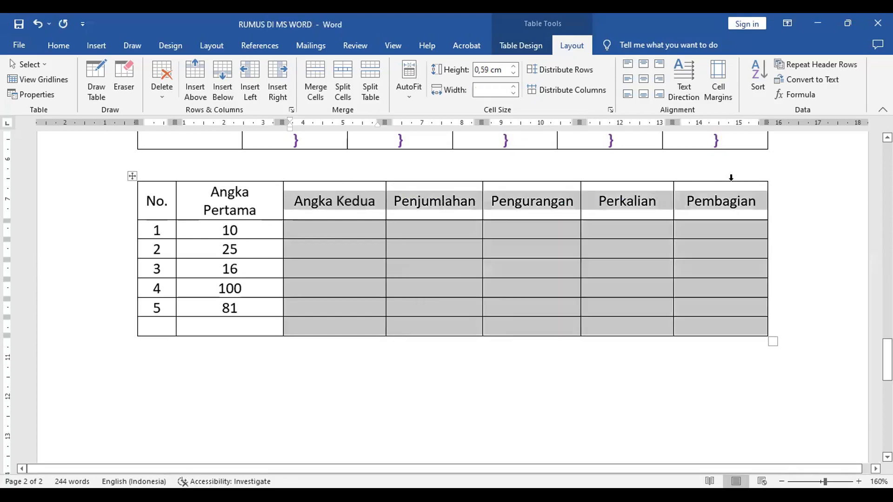
{"action": "left_click", "coordinate": [645, 80]}
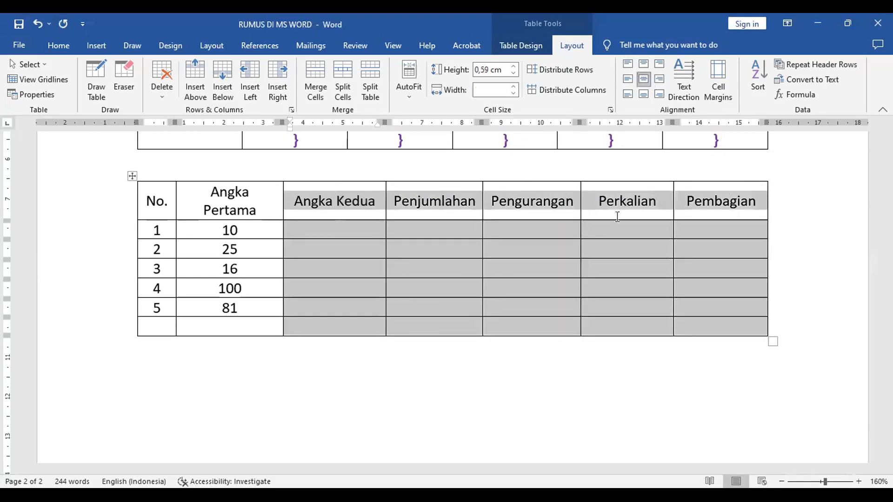
Fill the Angka Kedua column for rows 1 to 5 with 5, 5, 4, 10 and 9
{"action": "left_click", "coordinate": [338, 235]}
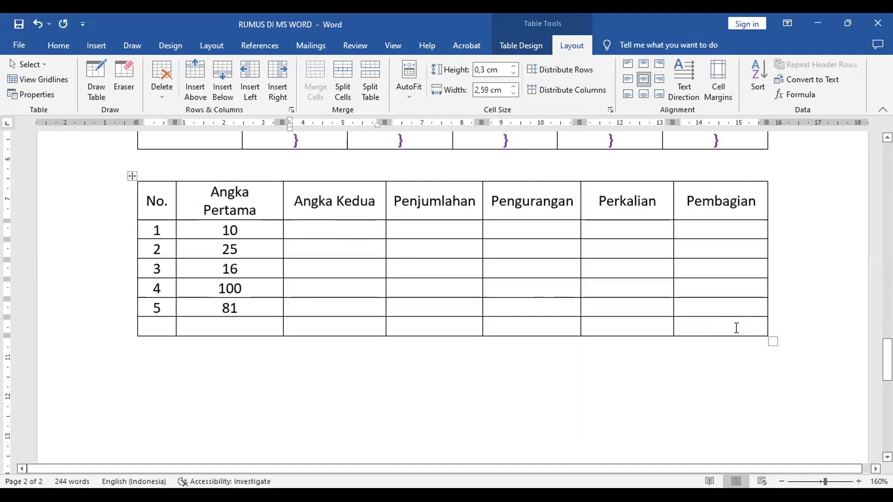
{"action": "type", "text": "5"}
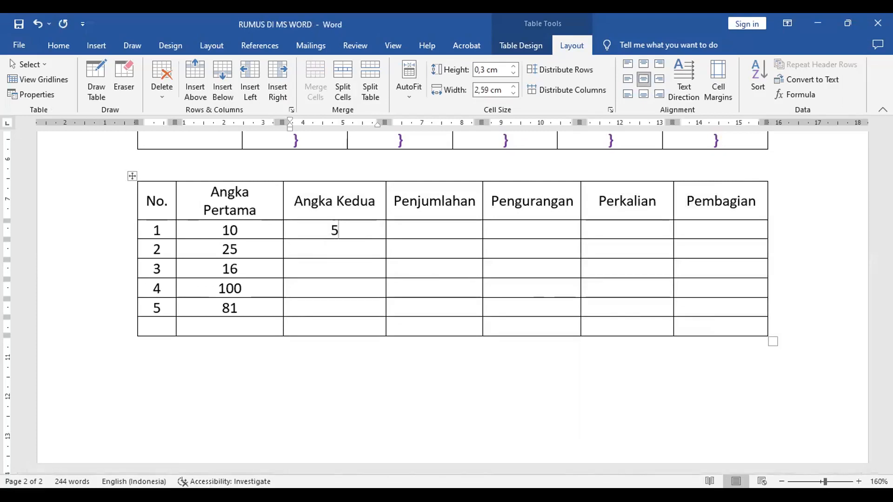
{"action": "key", "text": "Down"}
{"action": "type", "text": "5"}
{"action": "key", "text": "Down"}
{"action": "type", "text": "4"}
{"action": "key", "text": "Down"}
{"action": "type", "text": "10"}
{"action": "type", "text": "9"}
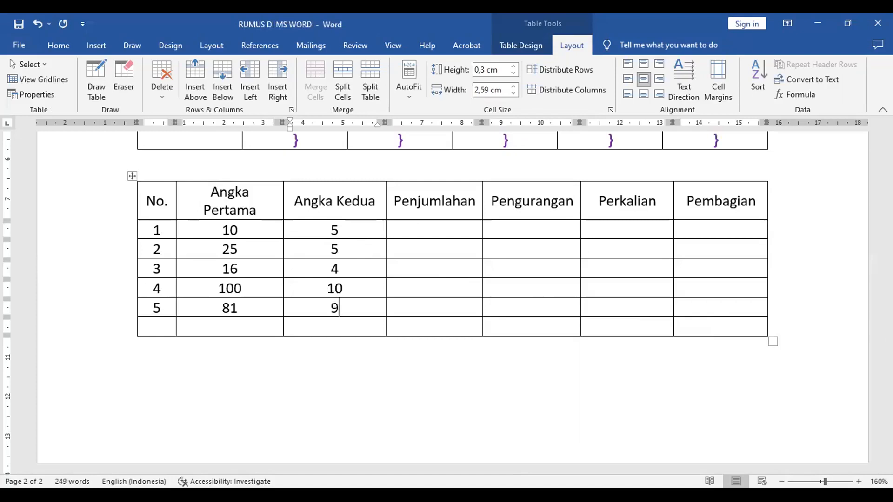
{"action": "key", "text": "Up"}
{"action": "key", "text": "Up"}
{"action": "key", "text": "Up"}
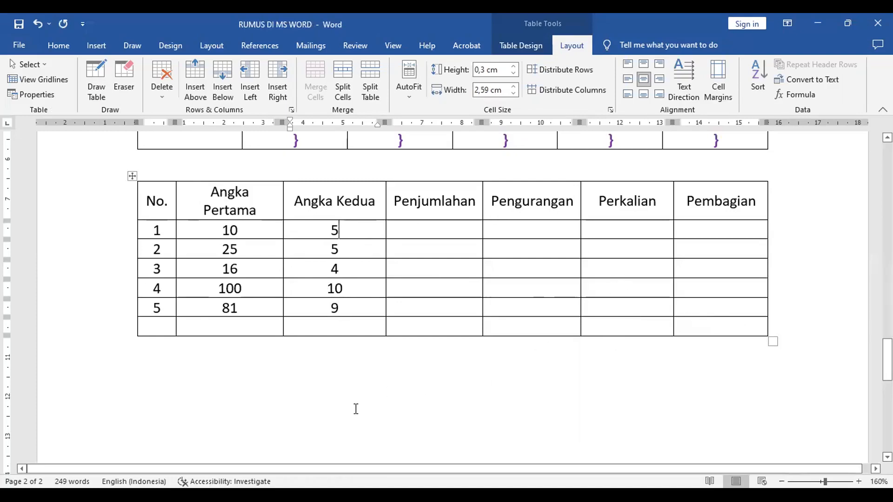
{"action": "left_click", "coordinate": [454, 227]}
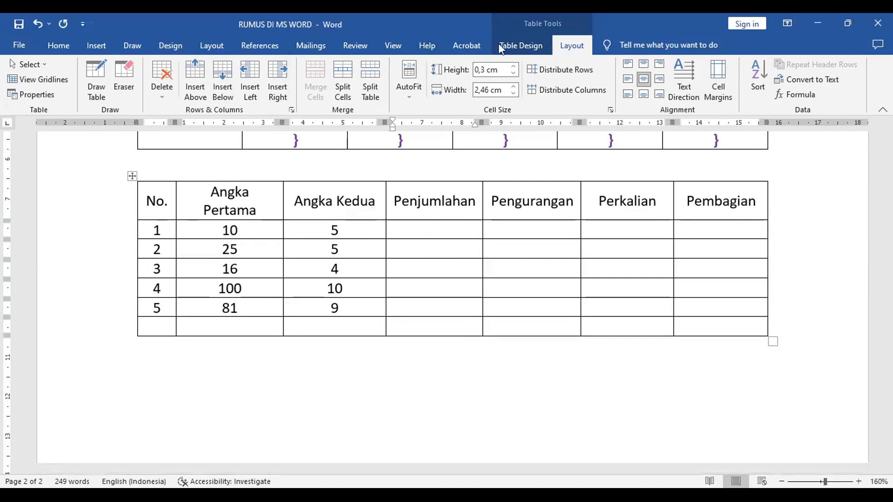
{"action": "left_click", "coordinate": [212, 45]}
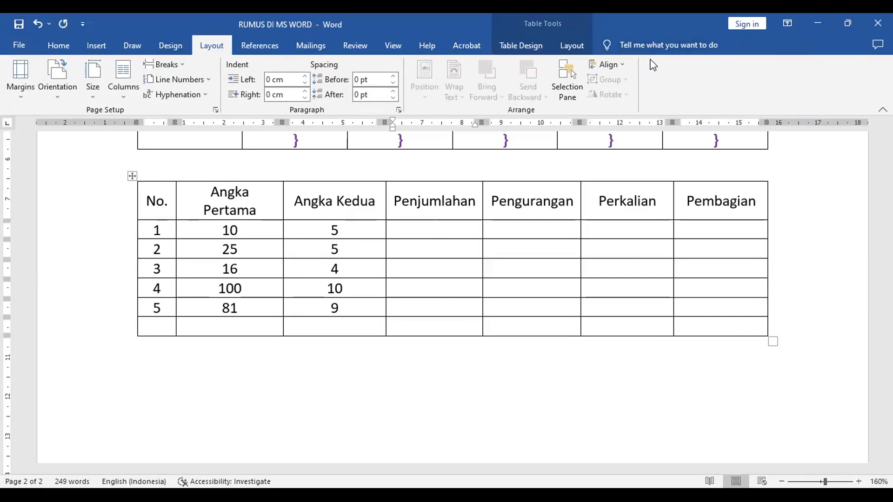
{"action": "left_click", "coordinate": [667, 43]}
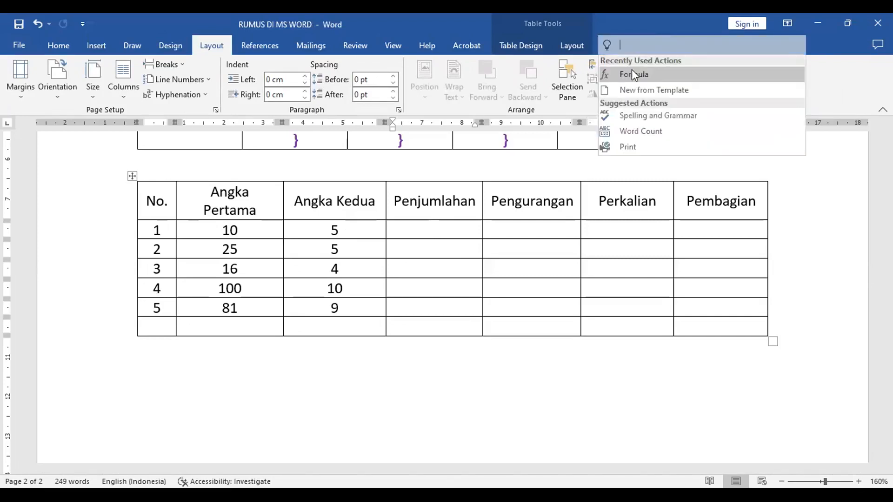
{"action": "left_click", "coordinate": [632, 72]}
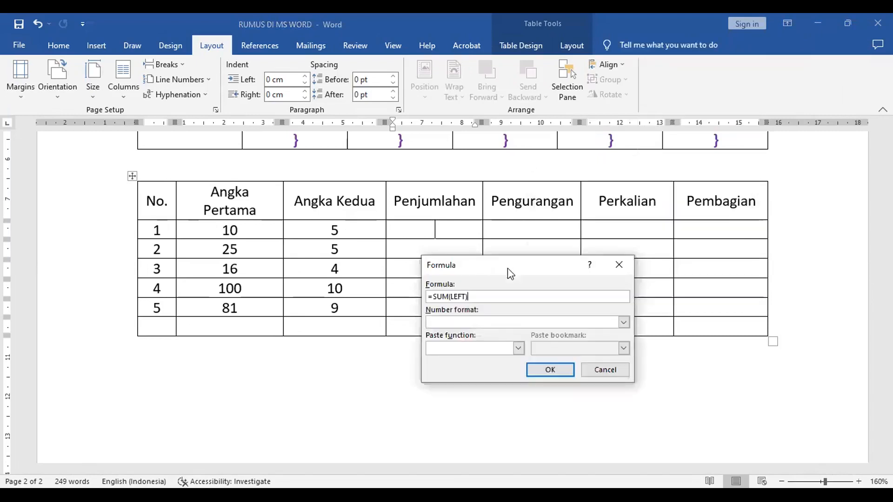
{"action": "type", "text": "="}
{"action": "key", "text": "BackSpace"}
{"action": "key", "text": "BackSpace"}
{"action": "key", "text": "BackSpace"}
{"action": "key", "text": "BackSpace"}
{"action": "key", "text": "BackSpace"}
{"action": "key", "text": "BackSpace"}
{"action": "key", "text": "BackSpace"}
{"action": "key", "text": "BackSpace"}
{"action": "key", "text": "BackSpace"}
{"action": "key", "text": "BackSpace"}
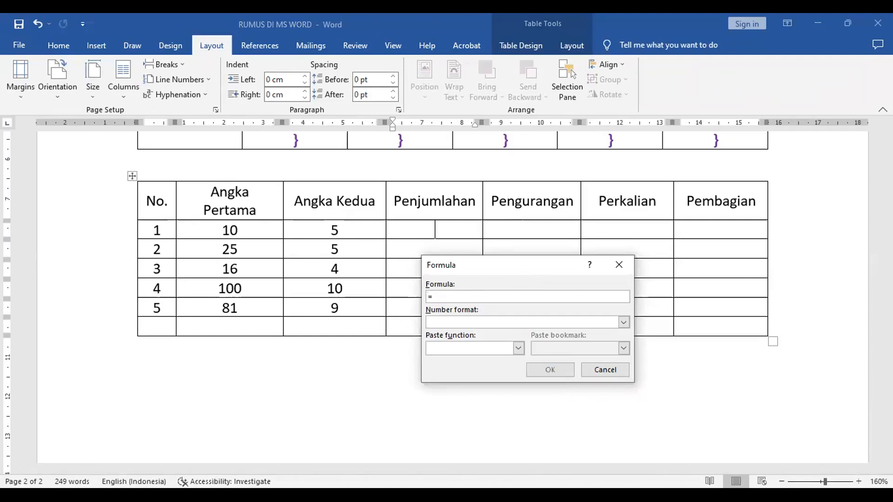
{"action": "type", "text": "=("}
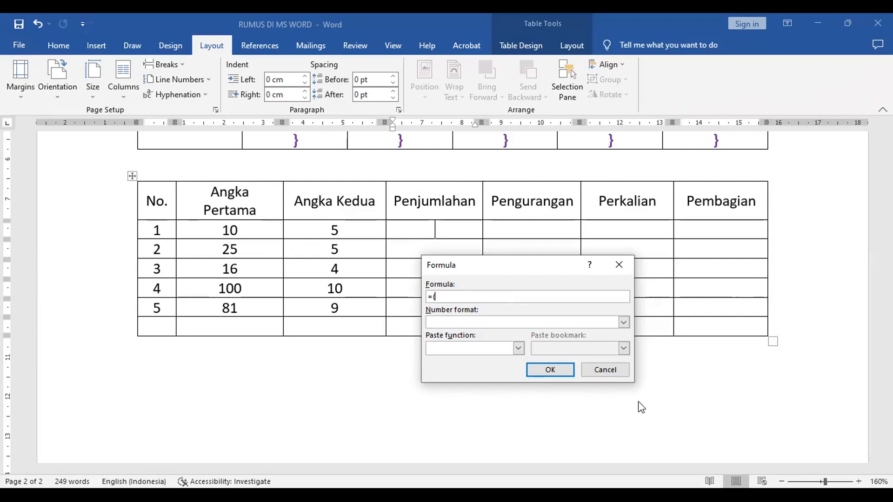
{"action": "left_click", "coordinate": [610, 370]}
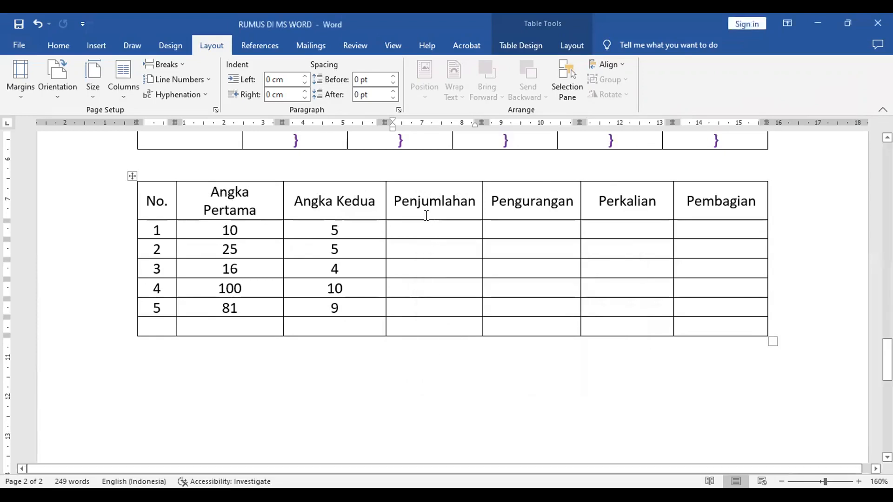
Add an empty paragraph above the number table and insert a table of seven columns and one row there
{"action": "left_click", "coordinate": [409, 169]}
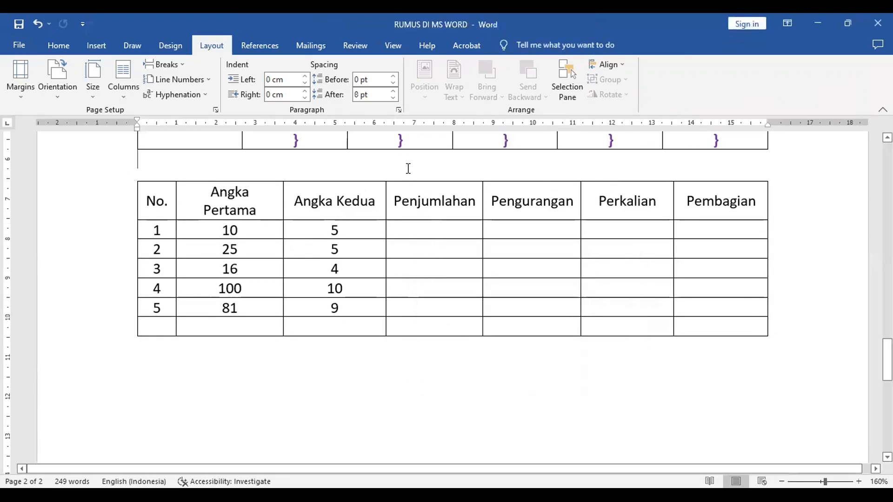
{"action": "key", "text": "Return"}
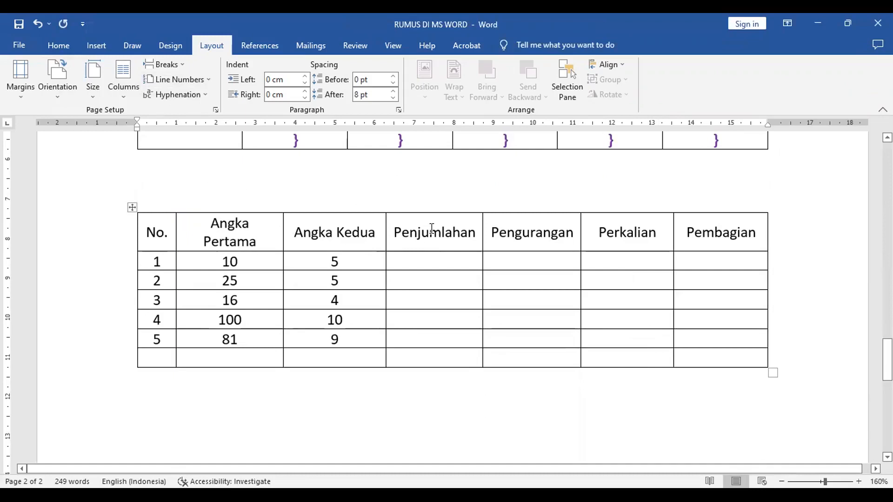
{"action": "left_click", "coordinate": [63, 46]}
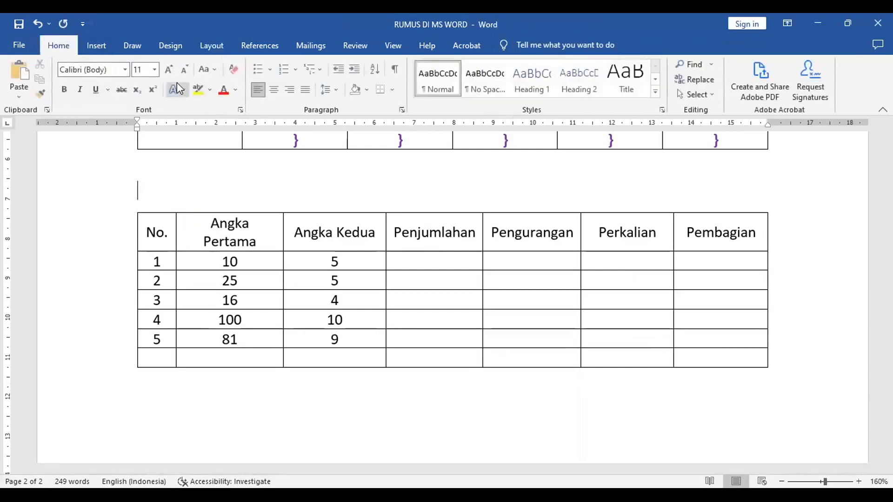
{"action": "left_click", "coordinate": [100, 49]}
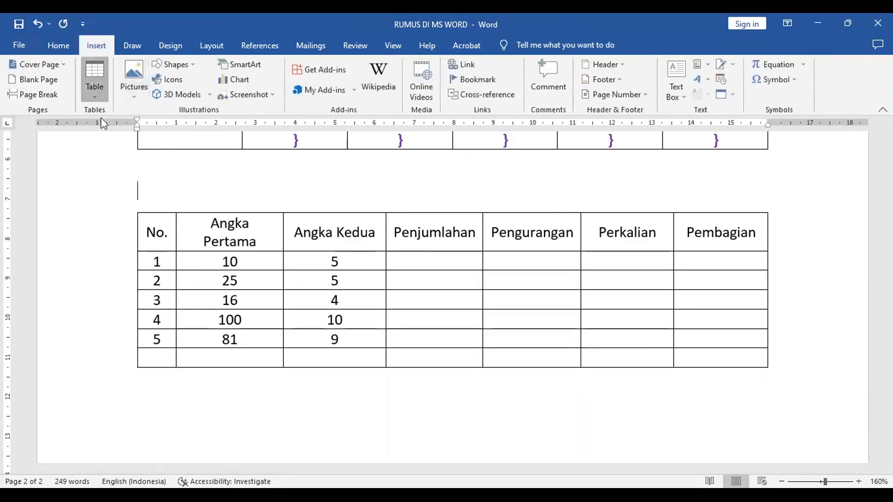
{"action": "left_click", "coordinate": [97, 89]}
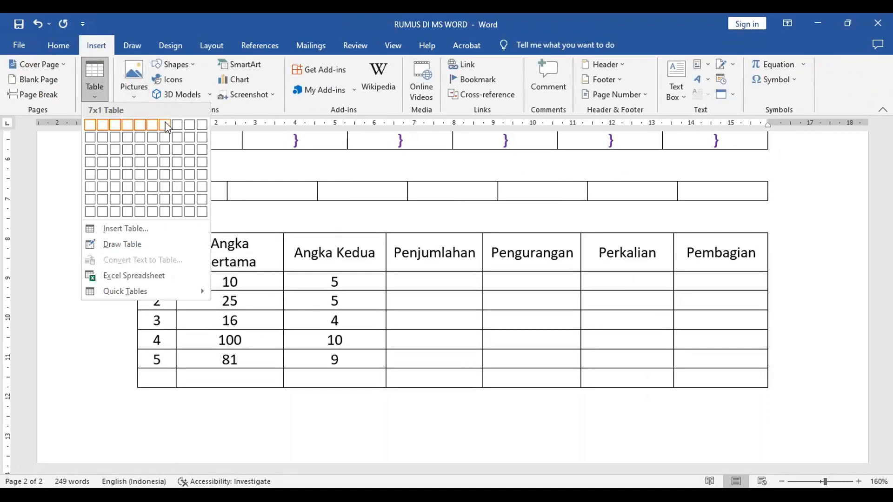
{"action": "left_click", "coordinate": [168, 127]}
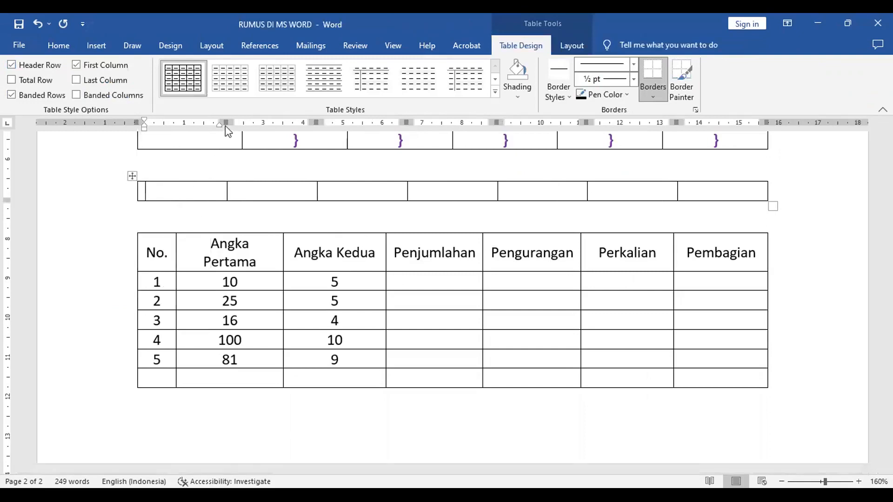
Resize the first five columns of the new one-row table to line up with the columns of the number table below
{"action": "left_click_drag", "start_coordinate": [226, 123], "coordinate": [176, 139]}
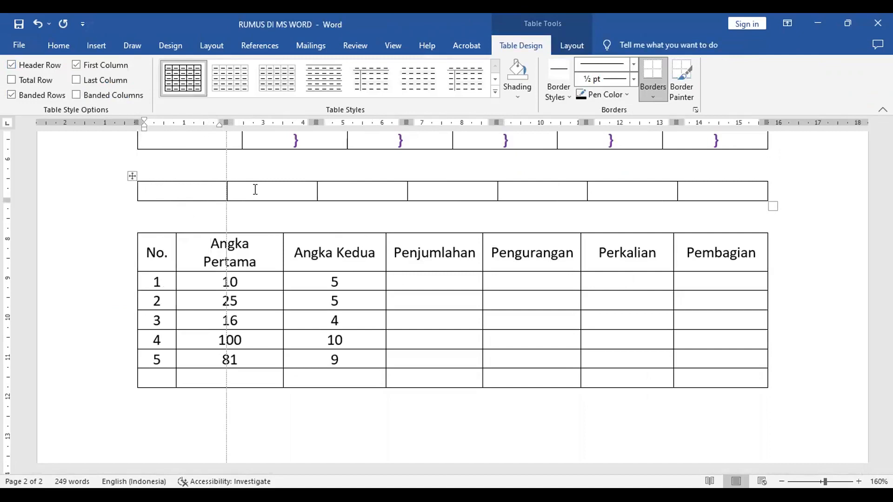
{"action": "left_click_drag", "start_coordinate": [266, 123], "coordinate": [286, 123]}
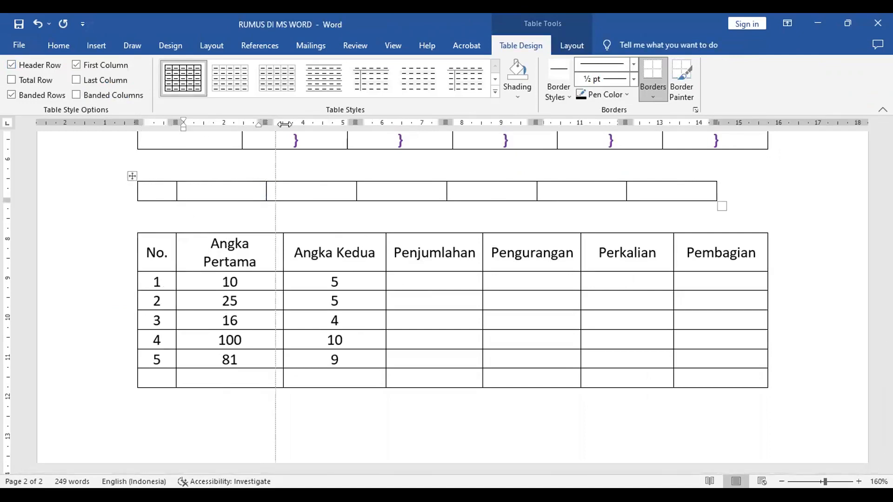
{"action": "left_click", "coordinate": [358, 196]}
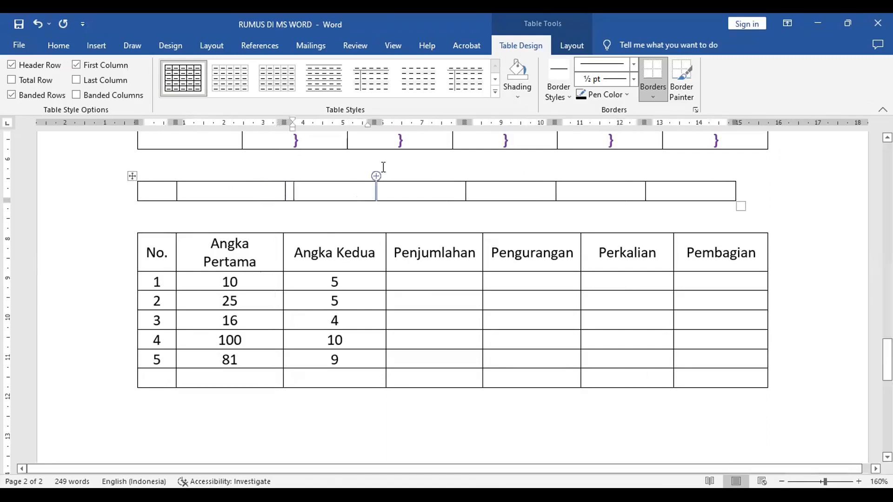
{"action": "left_click_drag", "start_coordinate": [373, 120], "coordinate": [377, 119]}
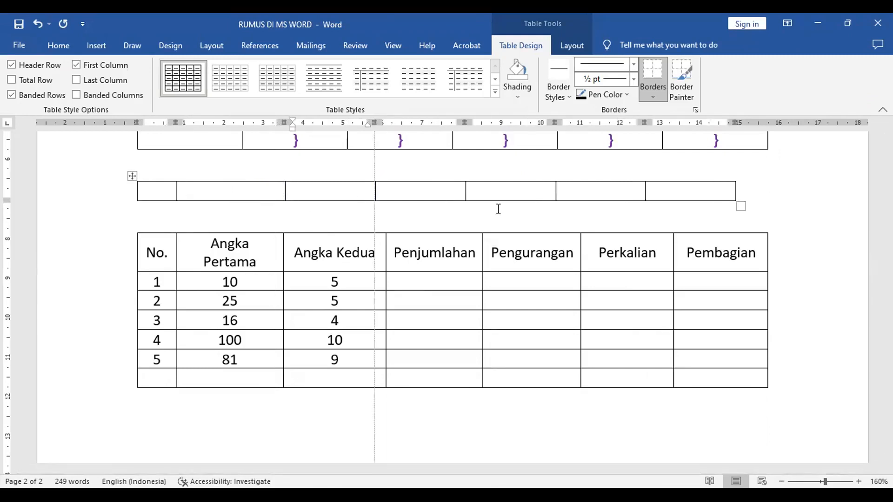
{"action": "left_click", "coordinate": [455, 187]}
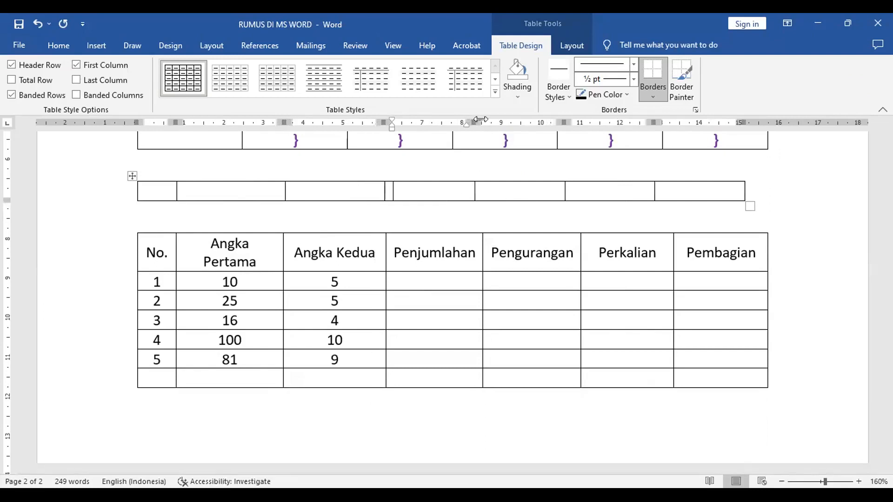
{"action": "left_click_drag", "start_coordinate": [473, 119], "coordinate": [481, 120]}
{"action": "left_click", "coordinate": [537, 225]}
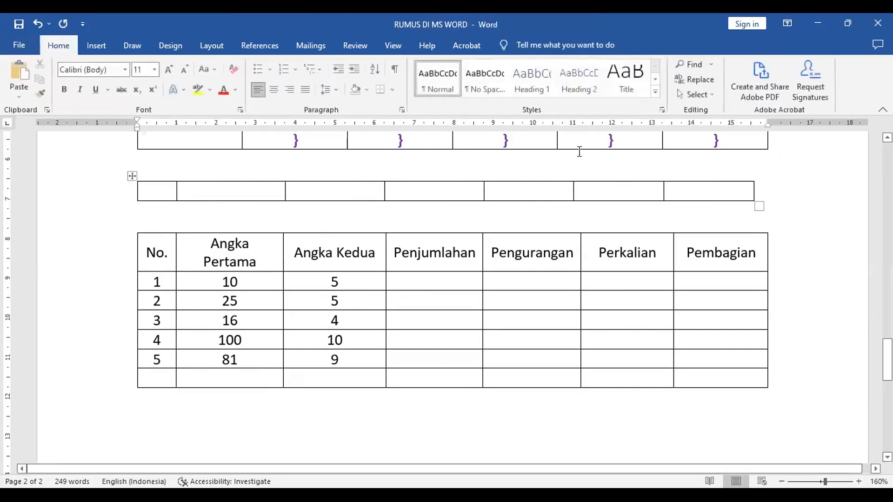
{"action": "left_click", "coordinate": [552, 193]}
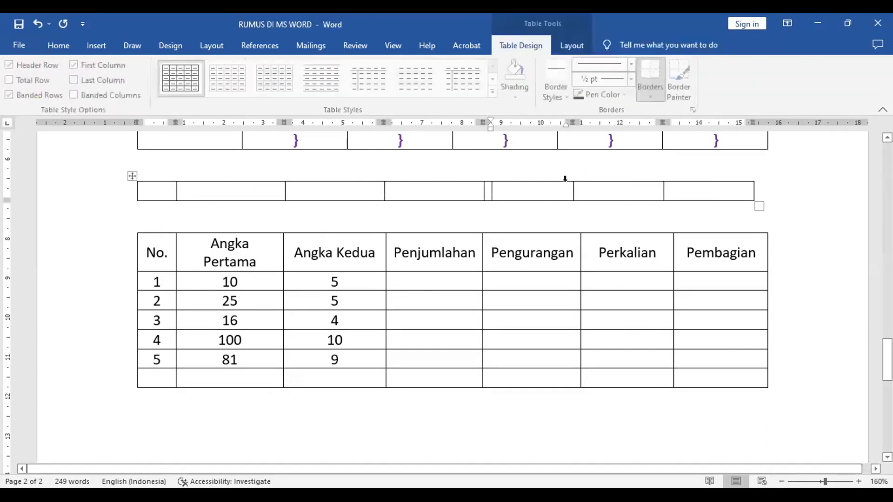
{"action": "left_click_drag", "start_coordinate": [573, 122], "coordinate": [583, 123]}
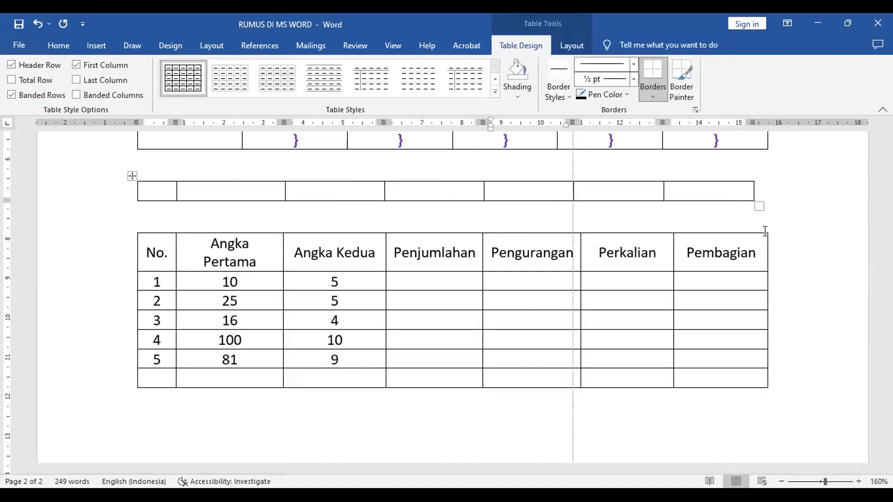
{"action": "left_click", "coordinate": [749, 194]}
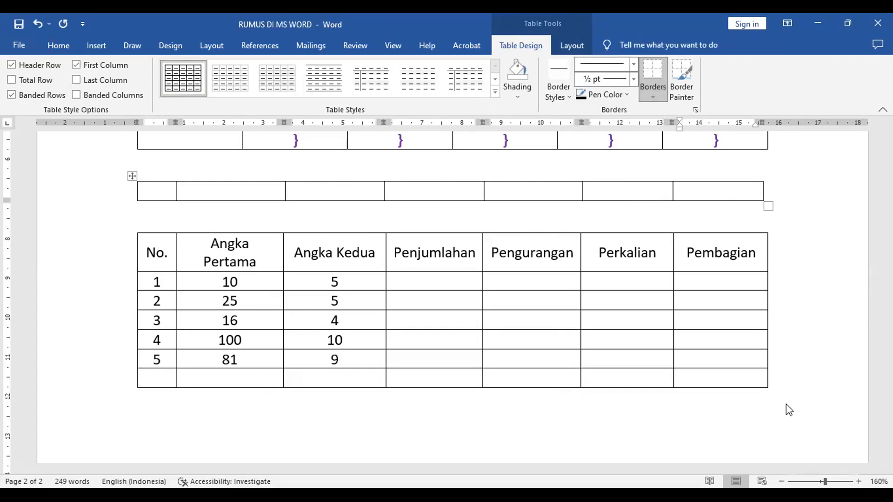
{"action": "left_click_drag", "start_coordinate": [763, 122], "coordinate": [768, 121]}
{"action": "key", "text": "ctrl+z"}
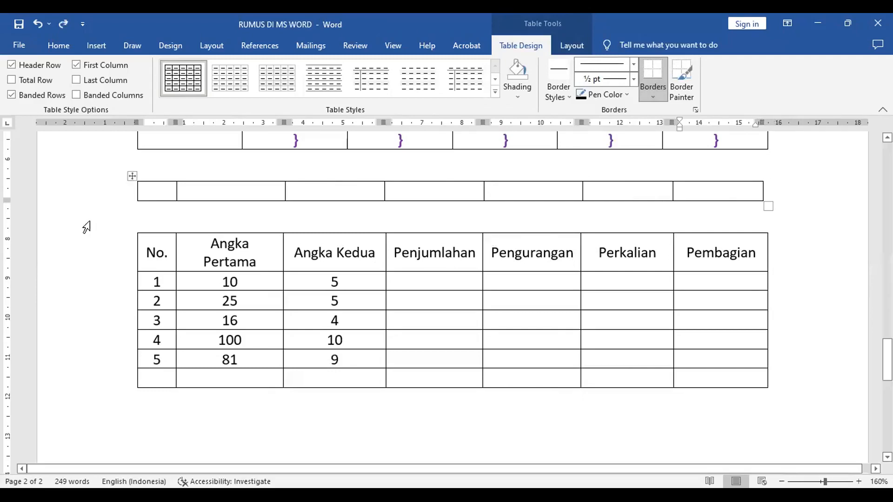
Format the blank line between the two tables with the No Spacing style, 1,0 line spacing and font size 1
{"action": "left_click", "coordinate": [84, 225]}
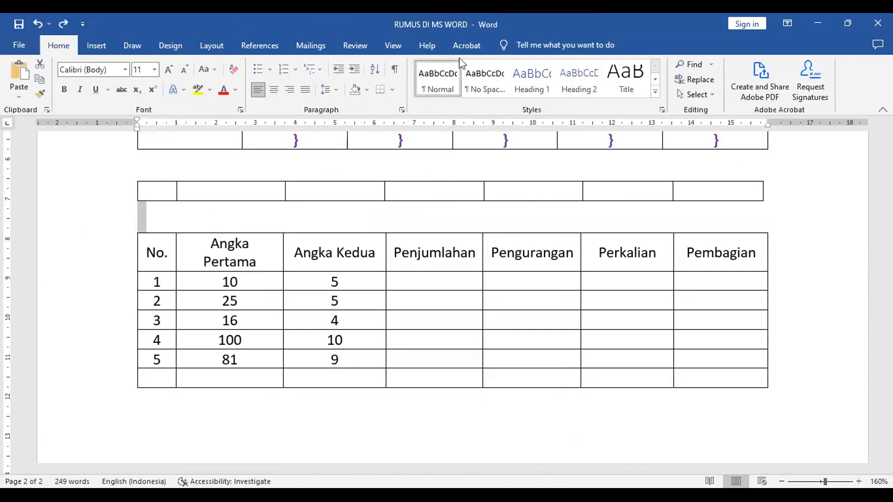
{"action": "left_click", "coordinate": [494, 87]}
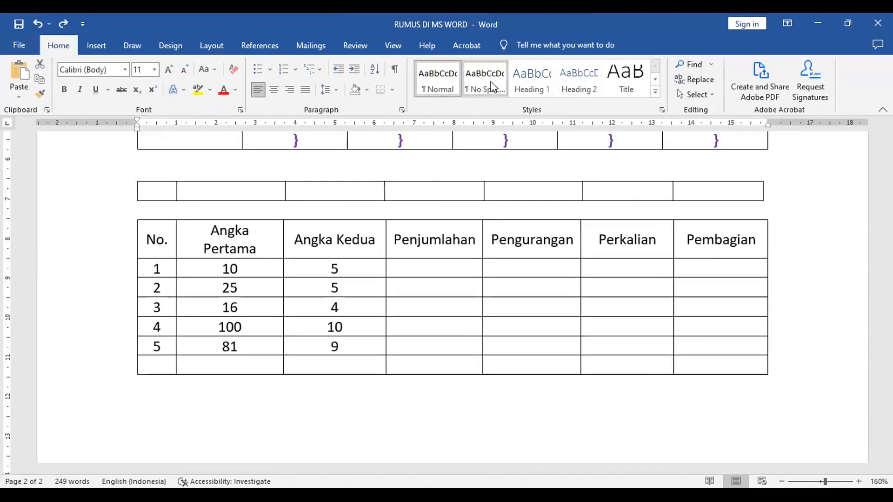
{"action": "left_click", "coordinate": [336, 91]}
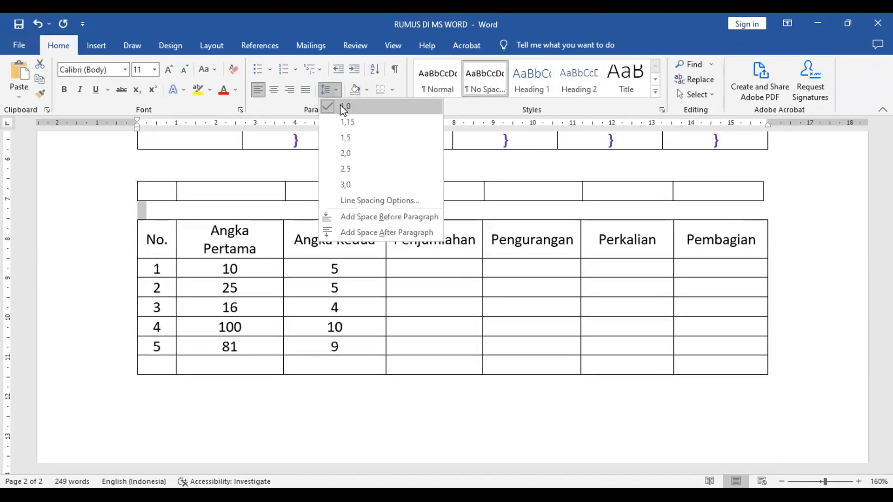
{"action": "left_click", "coordinate": [344, 107]}
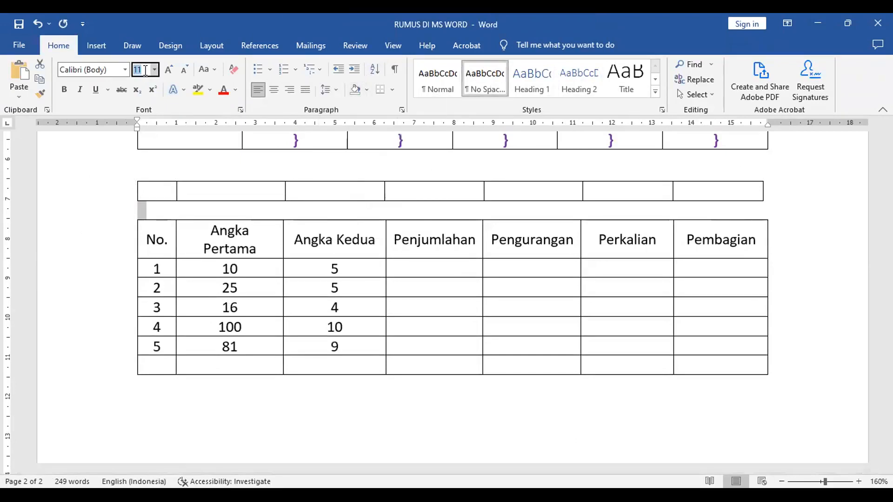
{"action": "left_click", "coordinate": [136, 70]}
{"action": "type", "text": "1"}
{"action": "key", "text": "Return"}
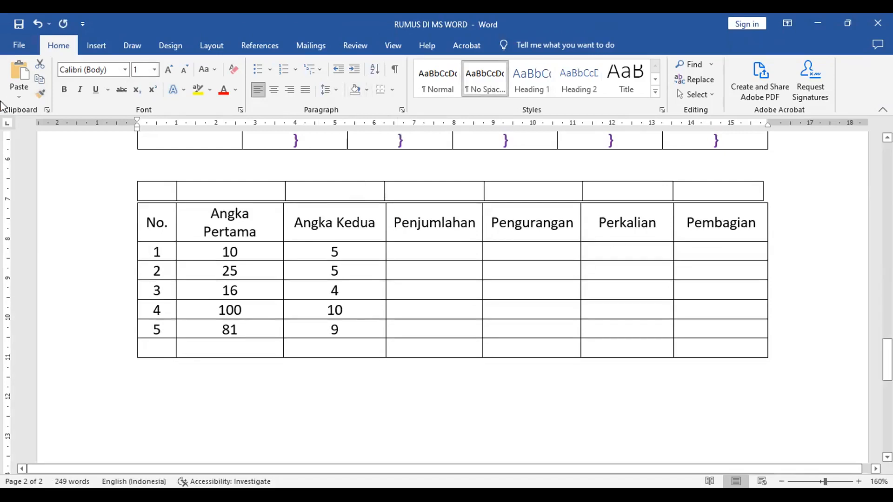
Fill the seven cells of the one-row table with the column letters A, B, C, D, E, F and G
{"action": "left_click", "coordinate": [164, 194]}
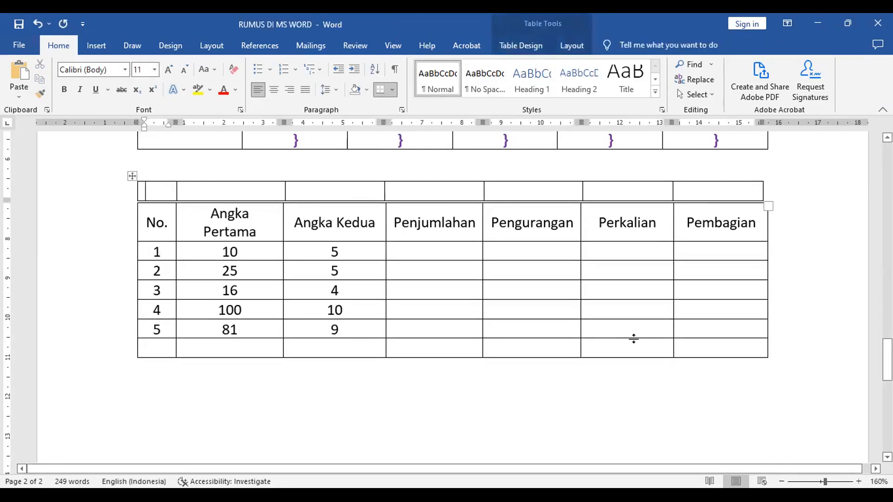
{"action": "type", "text": "A"}
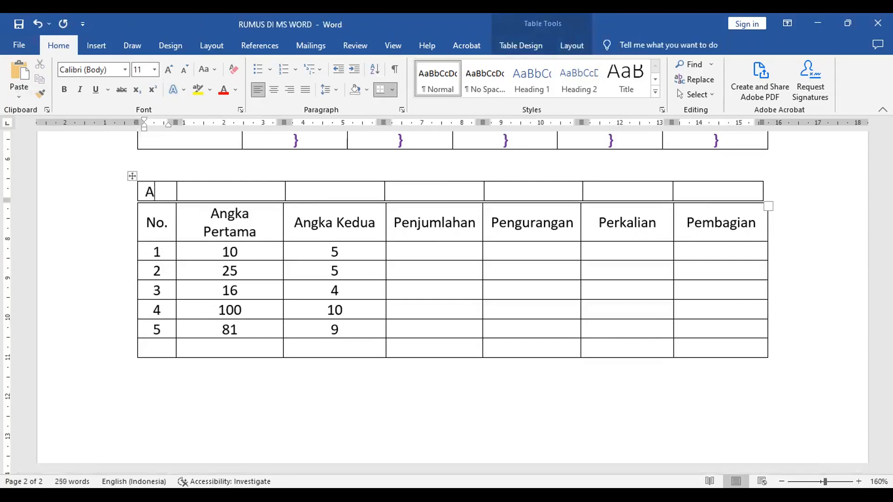
{"action": "key", "text": "Tab"}
{"action": "type", "text": "B"}
{"action": "key", "text": "Tab"}
{"action": "type", "text": "C"}
{"action": "key", "text": "Tab"}
{"action": "type", "text": "D"}
{"action": "key", "text": "Tab"}
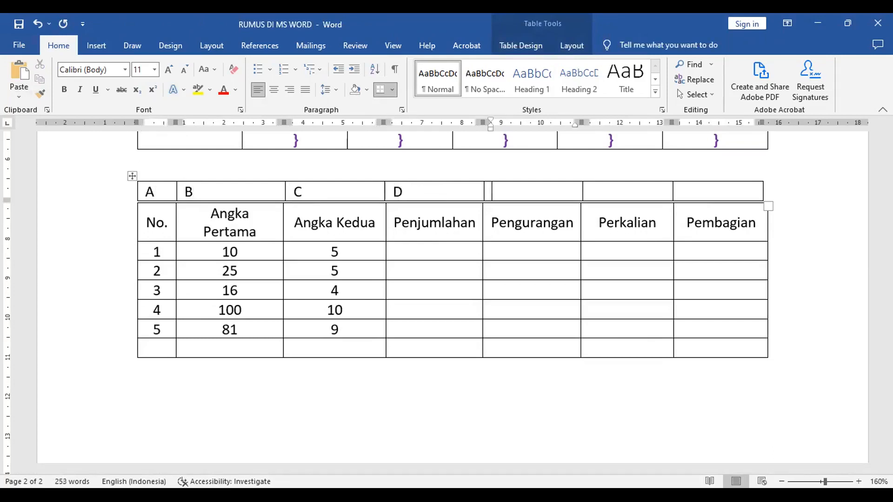
{"action": "type", "text": "E"}
{"action": "key", "text": "Tab"}
{"action": "type", "text": "F"}
{"action": "key", "text": "Tab"}
{"action": "type", "text": "G"}
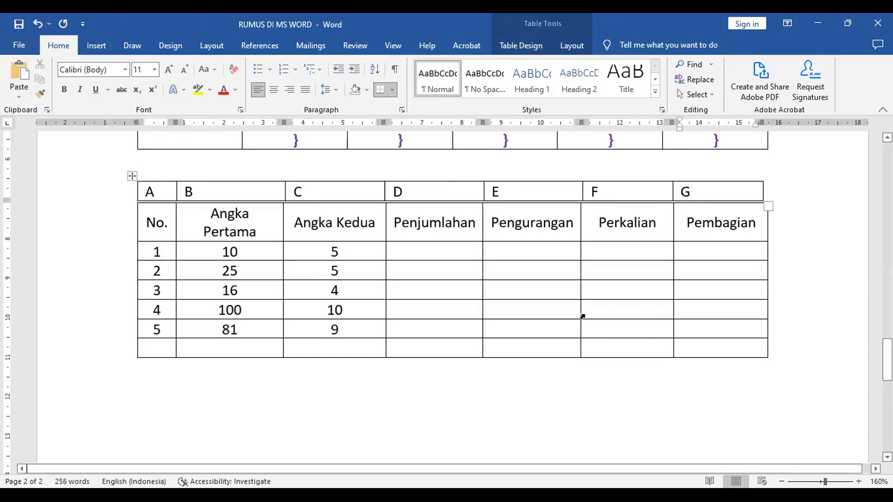
Centre the column letters A to G in their cells horizontally and vertically and make them bold
{"action": "left_click", "coordinate": [90, 195]}
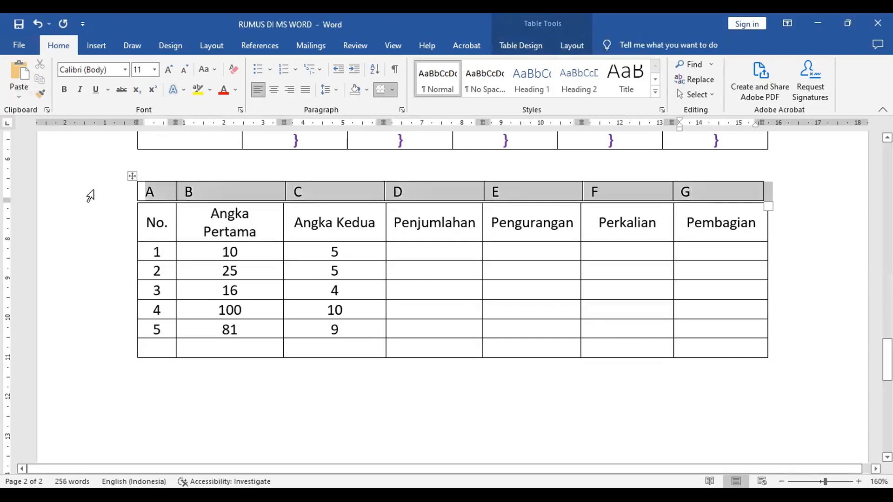
{"action": "left_click", "coordinate": [274, 90]}
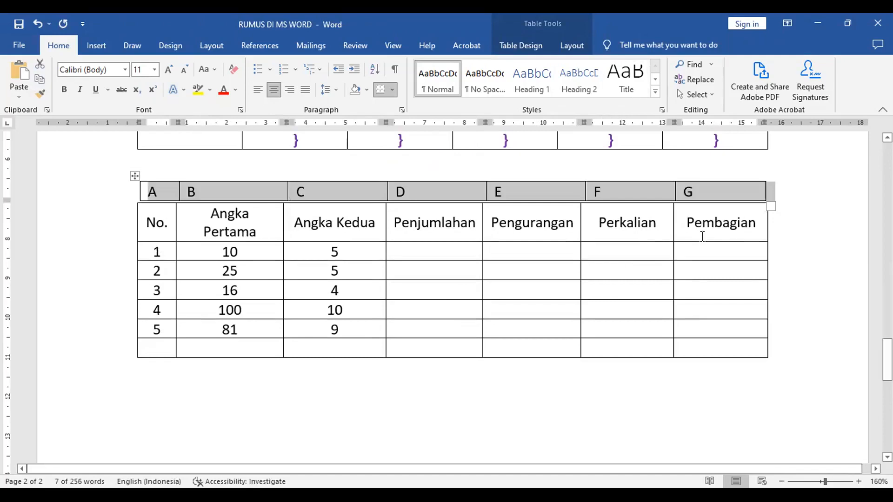
{"action": "left_click", "coordinate": [569, 47]}
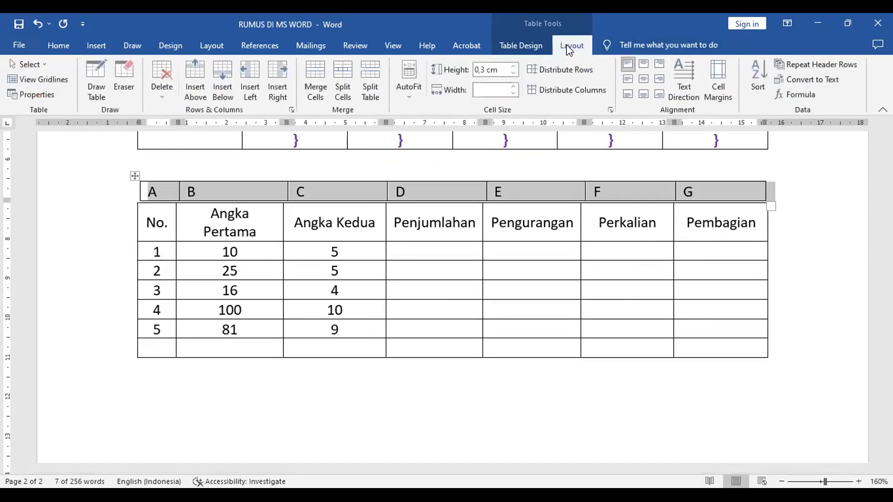
{"action": "left_click", "coordinate": [643, 80]}
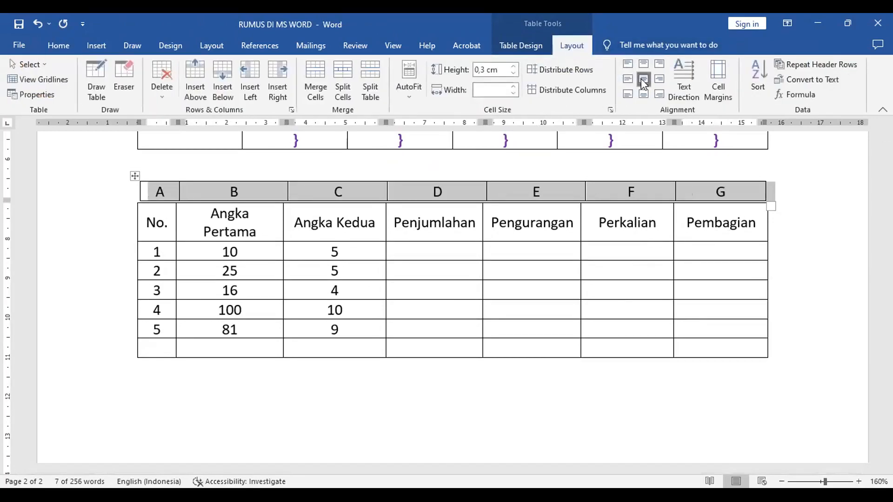
{"action": "left_click", "coordinate": [65, 54]}
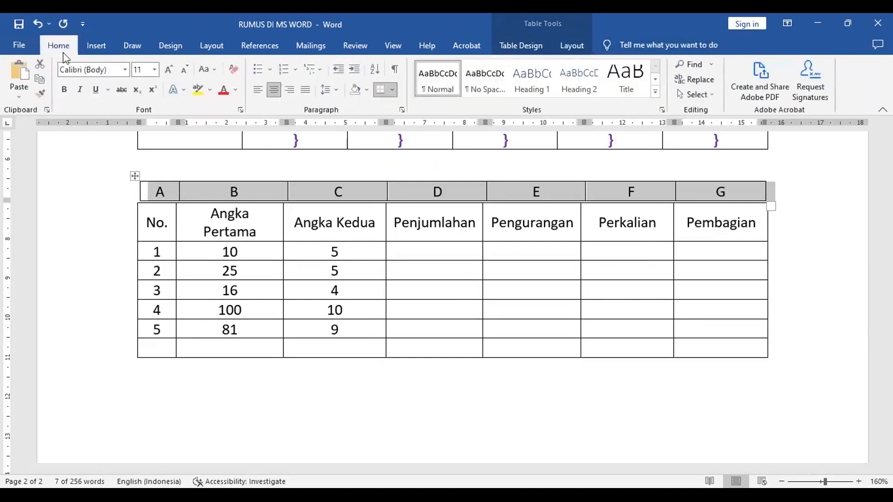
{"action": "left_click", "coordinate": [64, 90]}
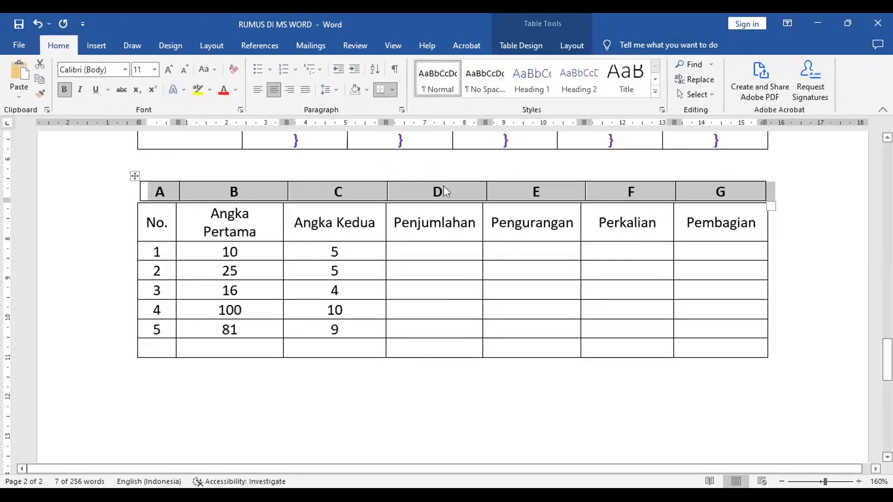
Remove all borders from the one-row table holding the column letters
{"action": "left_click", "coordinate": [135, 176]}
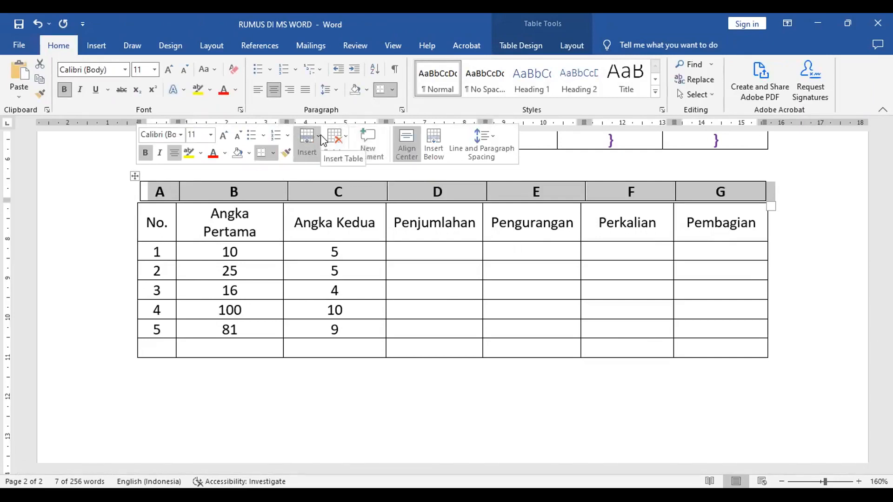
{"action": "left_click", "coordinate": [395, 94]}
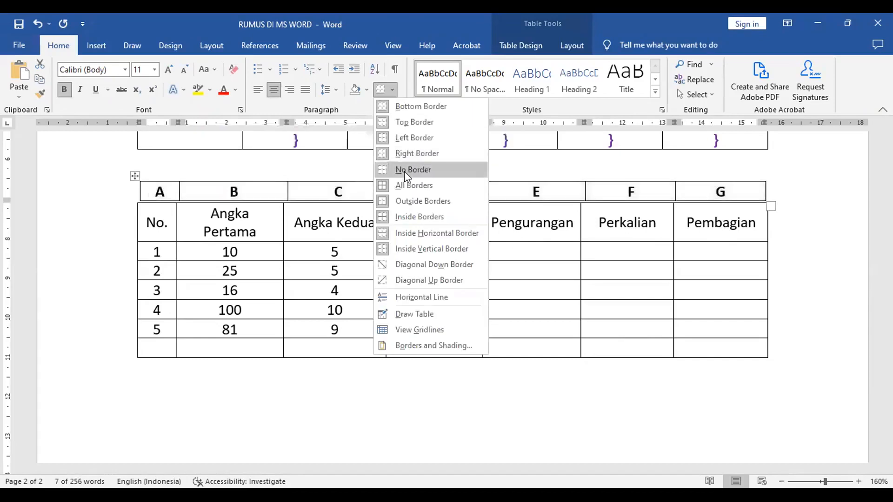
{"action": "left_click", "coordinate": [403, 171]}
{"action": "left_click", "coordinate": [581, 278]}
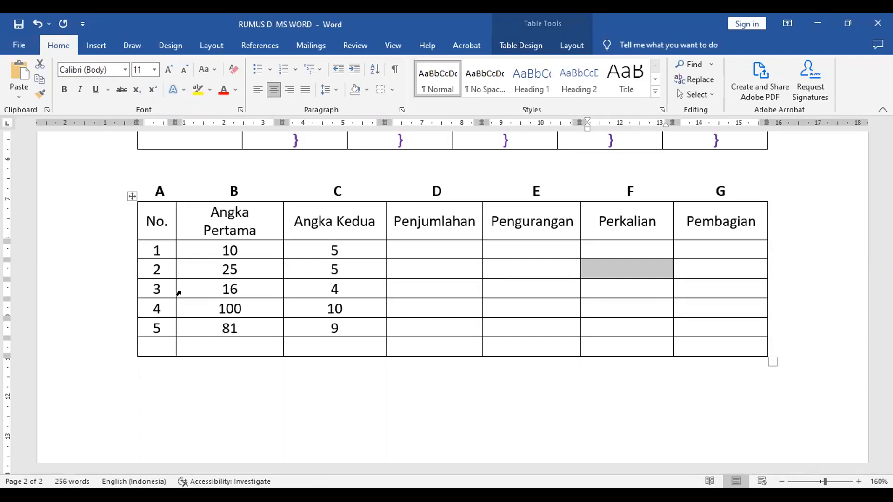
Insert the formula =(B2+C2) in the Penjumlahan cell of item 1 and display its result instead of the field code
{"action": "left_click", "coordinate": [428, 252]}
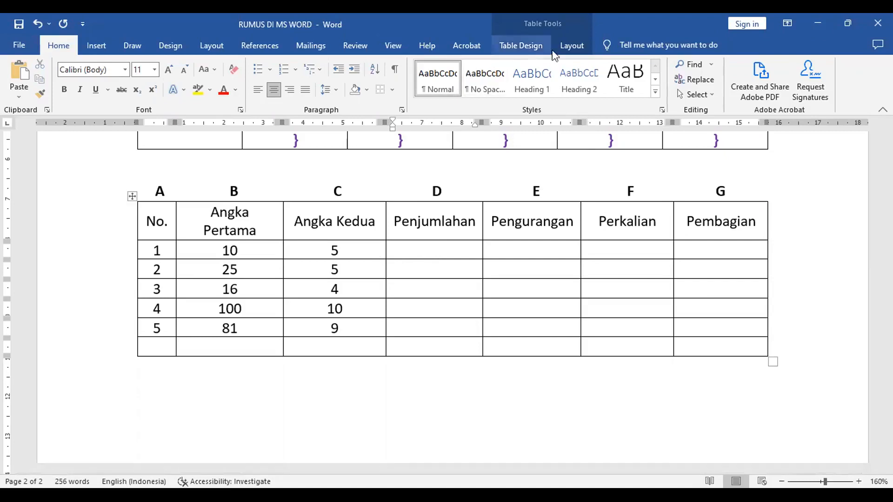
{"action": "left_click", "coordinate": [652, 43]}
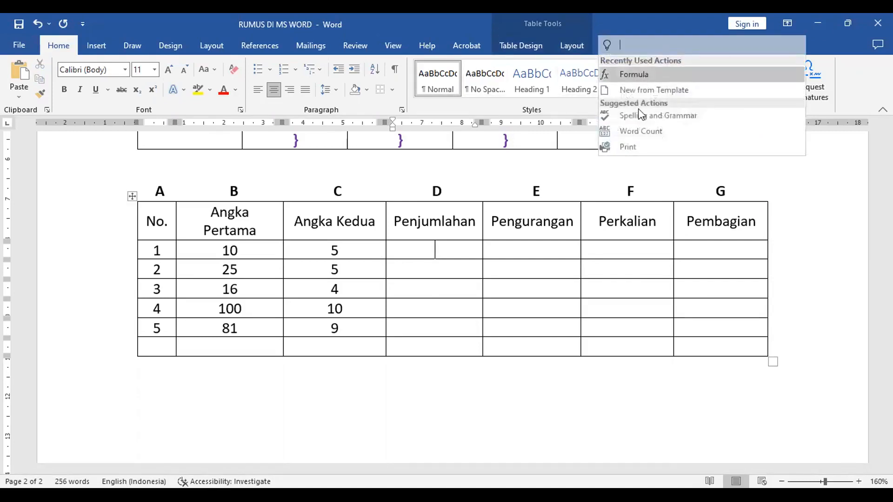
{"action": "left_click", "coordinate": [637, 75]}
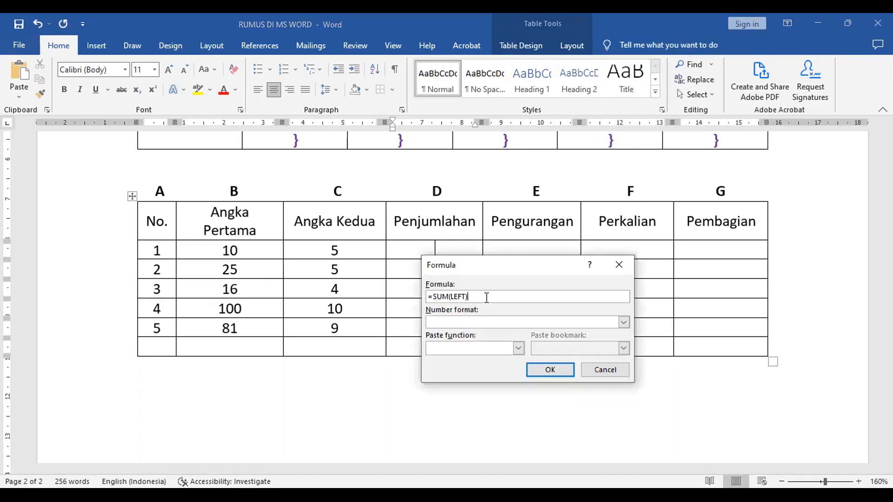
{"action": "left_click_drag", "start_coordinate": [484, 296], "coordinate": [415, 296]}
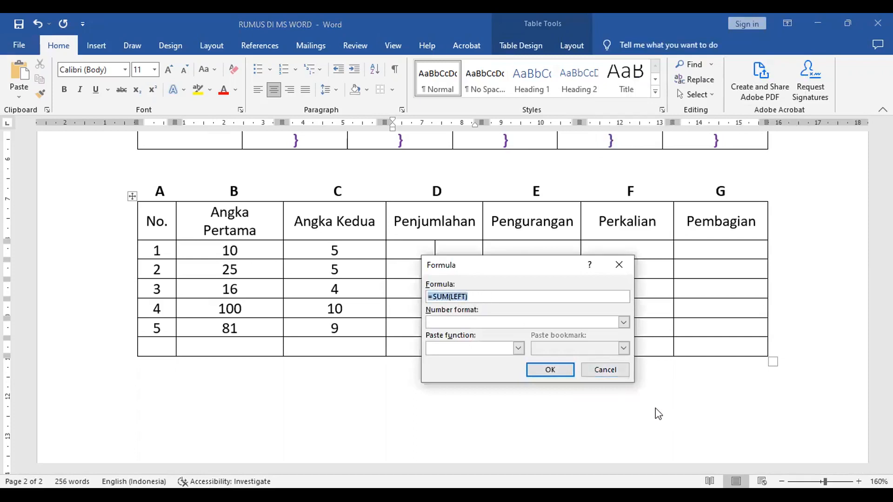
{"action": "type", "text": "="}
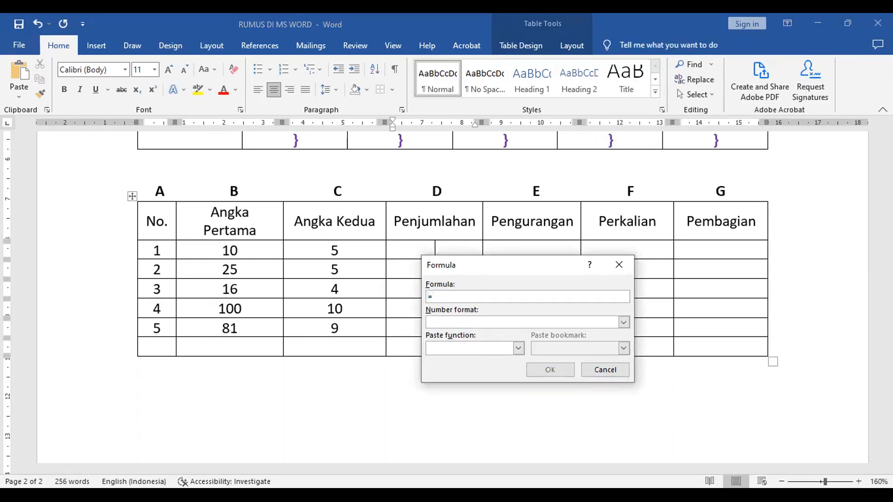
{"action": "type", "text": "("}
{"action": "type", "text": "B"}
{"action": "type", "text": "2+C2"}
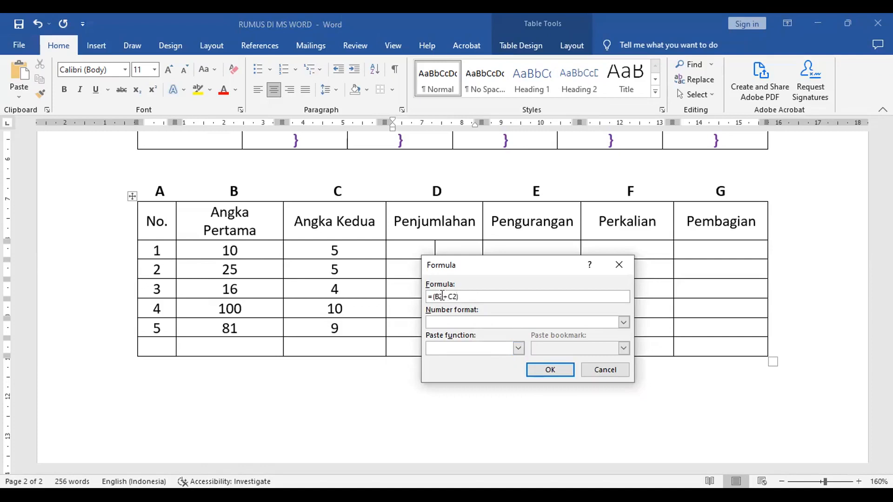
{"action": "left_click", "coordinate": [549, 370]}
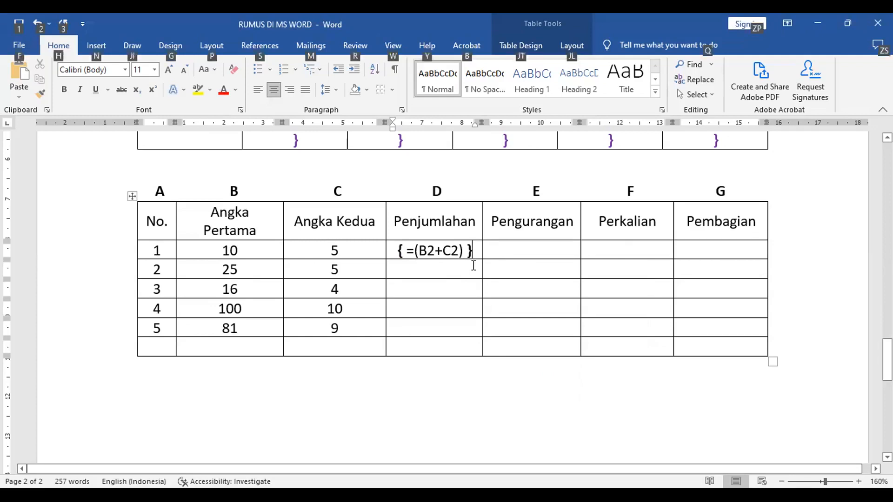
{"action": "key", "text": "F9"}
{"action": "scroll", "coordinate": [473, 266], "scroll_direction": "down", "scroll_amount": 1}
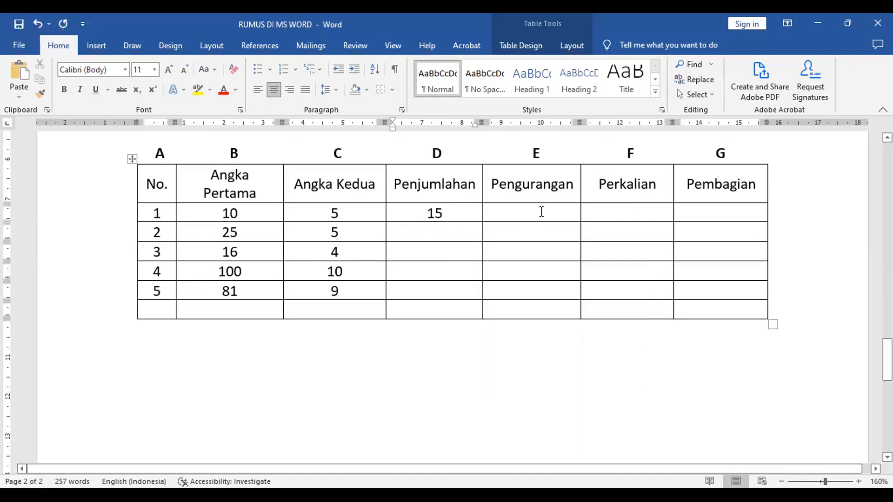
{"action": "left_click", "coordinate": [449, 233]}
{"action": "mouse_move", "coordinate": [133, 222]}
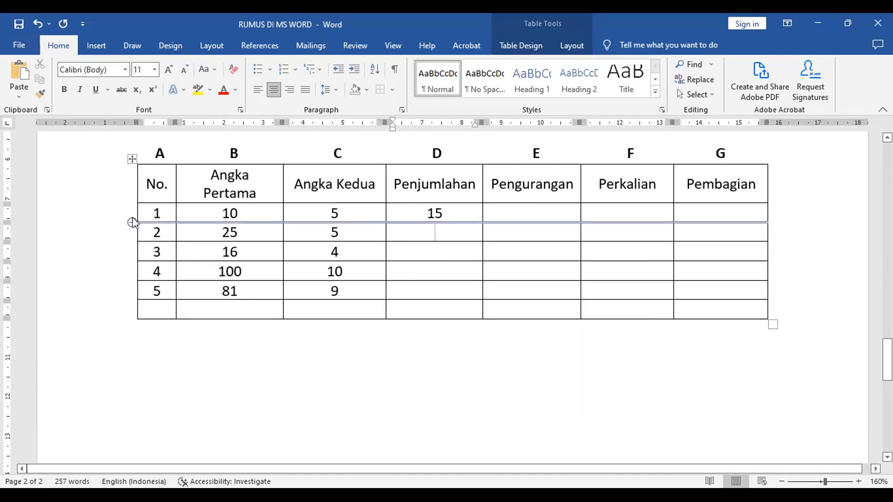
{"action": "left_click", "coordinate": [100, 215]}
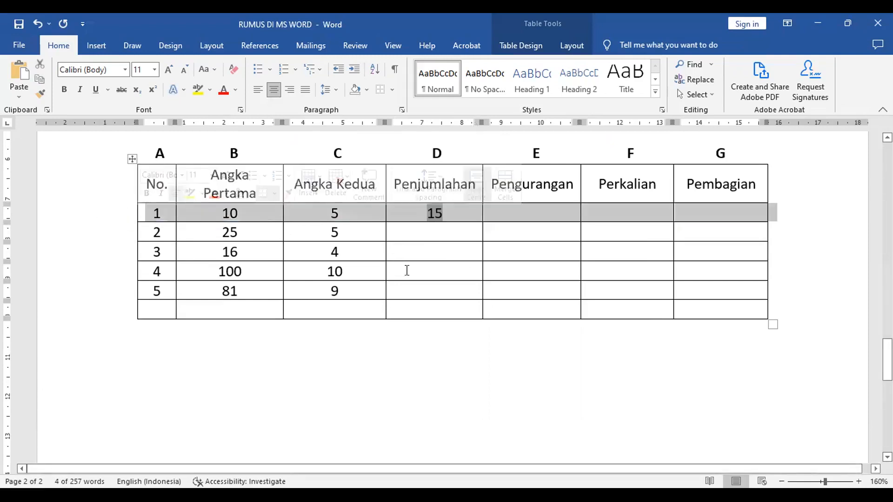
{"action": "left_click", "coordinate": [538, 268]}
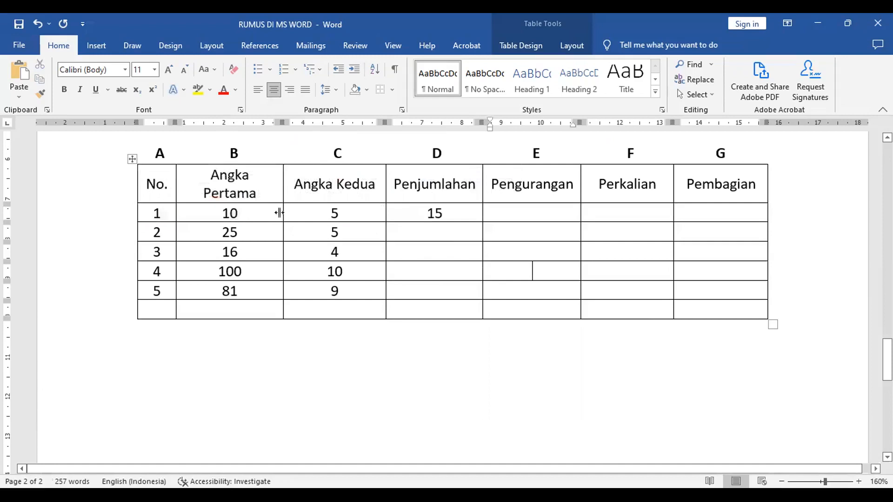
Insert an empty column to the left of the No. column in the number table
{"action": "left_click", "coordinate": [148, 162]}
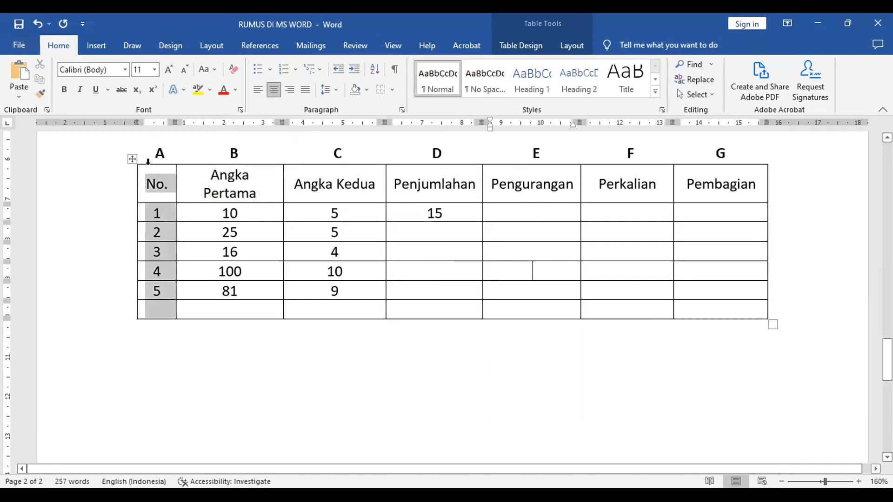
{"action": "right_click", "coordinate": [148, 161]}
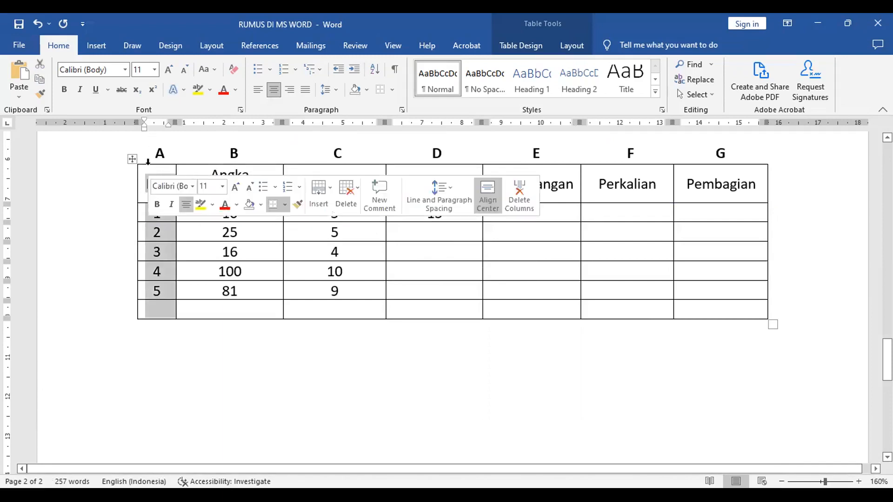
{"action": "left_click", "coordinate": [322, 195]}
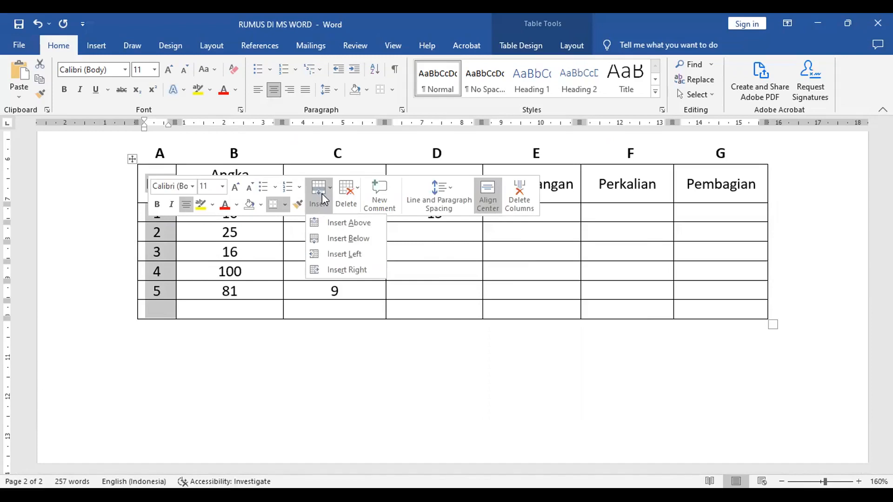
{"action": "left_click", "coordinate": [357, 256]}
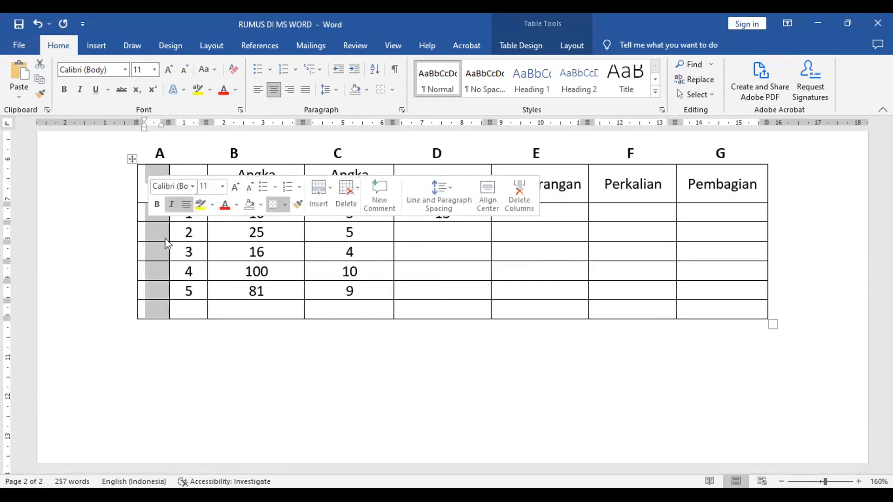
{"action": "left_click", "coordinate": [292, 394]}
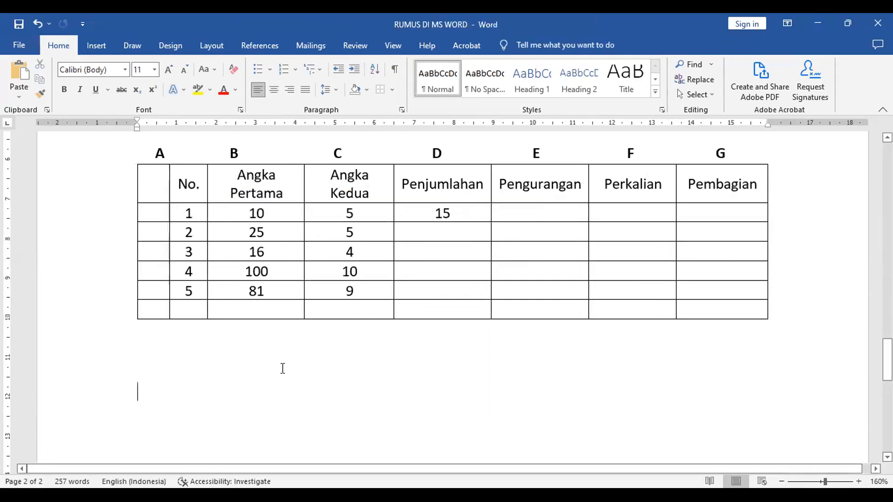
Insert an empty column to the left of letter A in the borderless column-letter table
{"action": "right_click", "coordinate": [159, 145]}
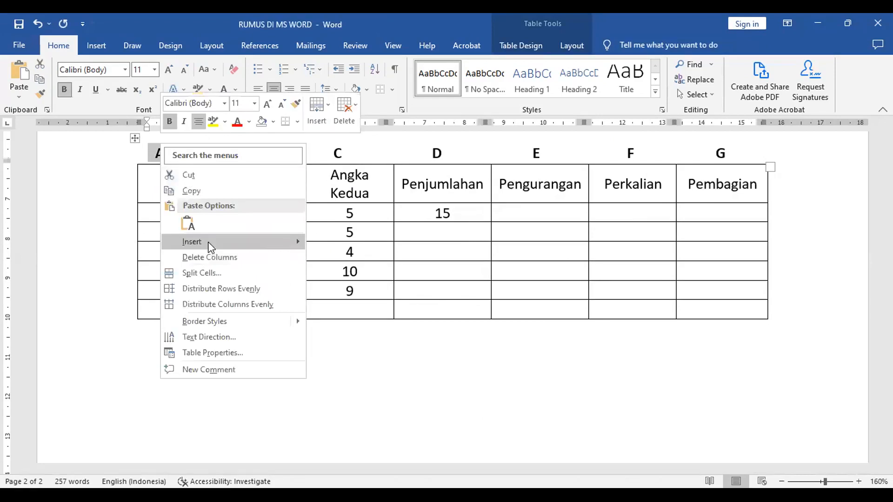
{"action": "mouse_move", "coordinate": [210, 247]}
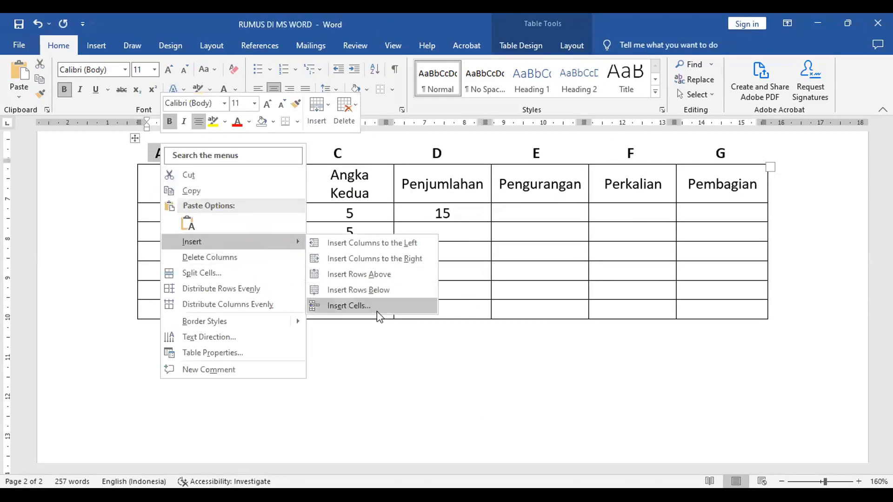
{"action": "left_click", "coordinate": [390, 242]}
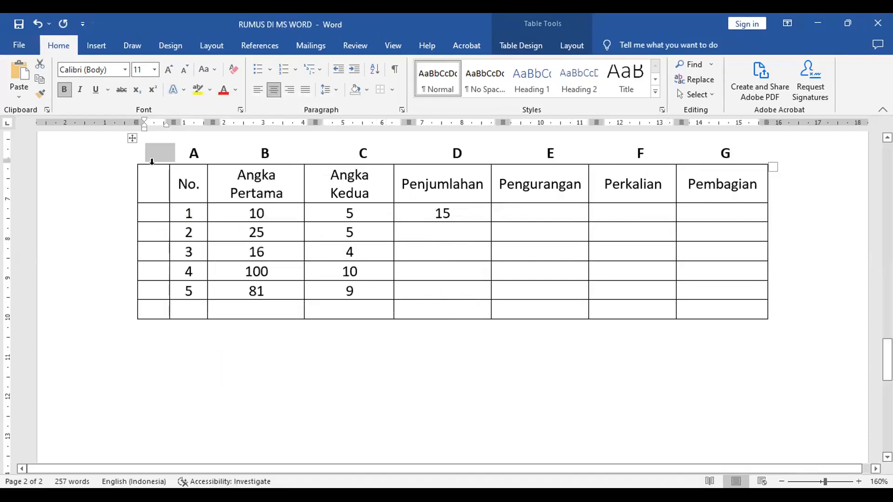
{"action": "left_click", "coordinate": [200, 184]}
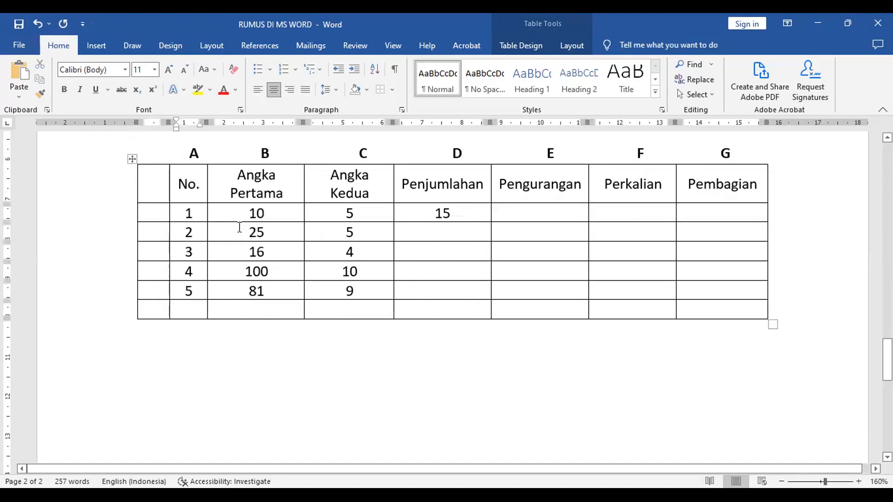
Number the new first column of the number table 2, 3, 4, 5 and 6 beside items 1 to 5
{"action": "left_click", "coordinate": [156, 211]}
{"action": "type", "text": "2"}
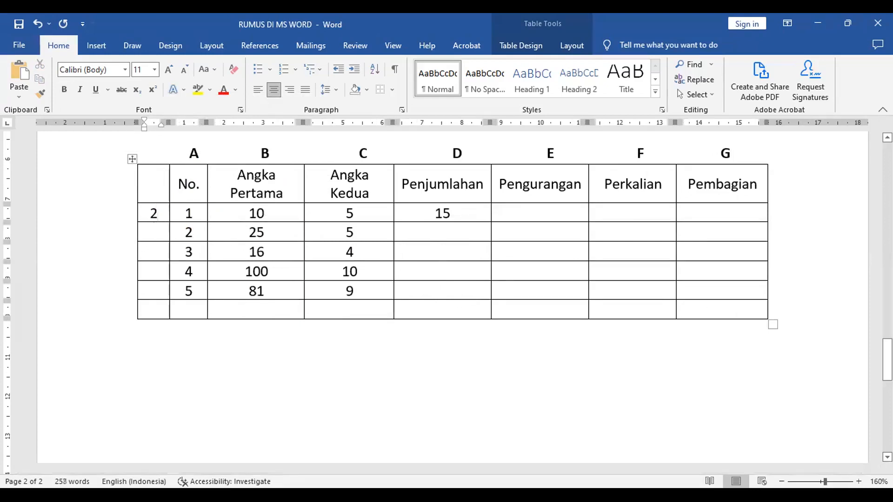
{"action": "key", "text": "Down"}
{"action": "type", "text": "3"}
{"action": "key", "text": "Down"}
{"action": "type", "text": "4"}
{"action": "key", "text": "Down"}
{"action": "type", "text": "5"}
{"action": "key", "text": "Down"}
{"action": "type", "text": "6"}
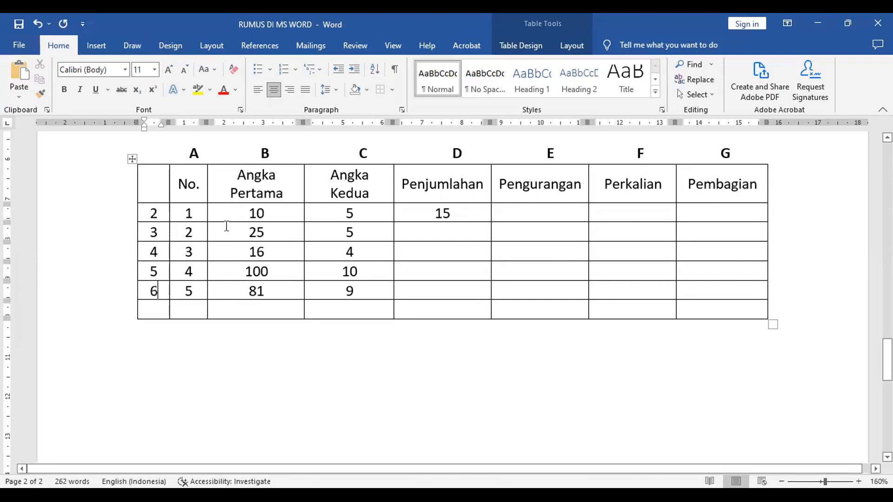
Make the row reference numbers red and bold, and colour the column letters A to G red
{"action": "left_click", "coordinate": [154, 162]}
{"action": "left_click", "coordinate": [224, 91]}
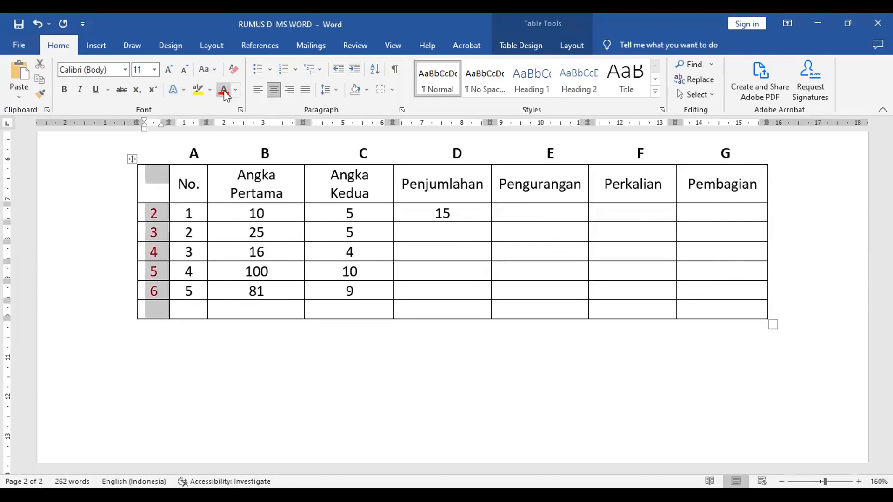
{"action": "left_click", "coordinate": [64, 90]}
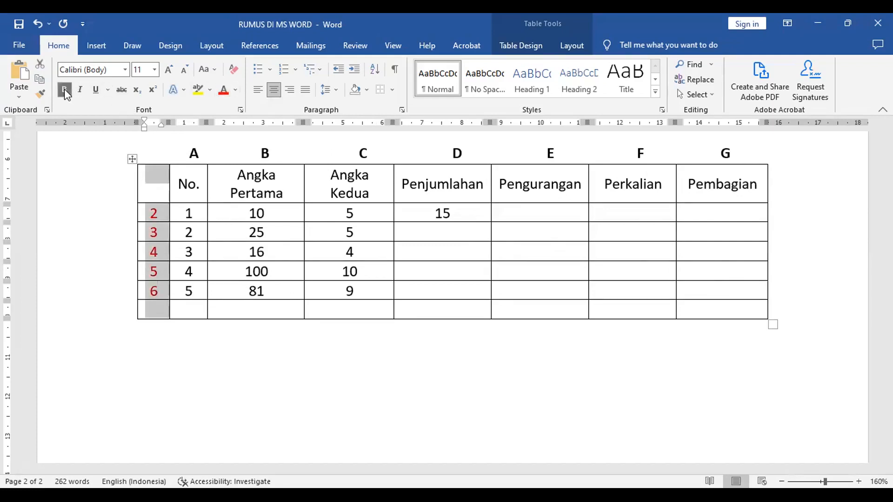
{"action": "left_click", "coordinate": [91, 156]}
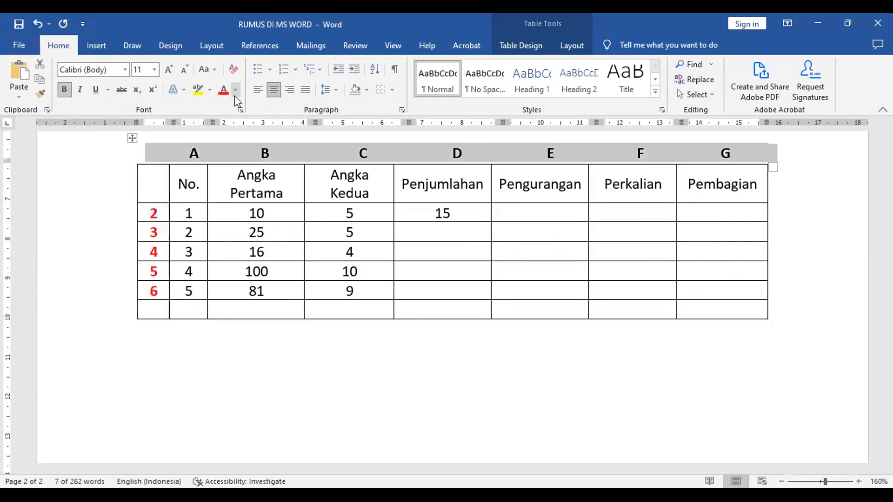
{"action": "left_click", "coordinate": [224, 90]}
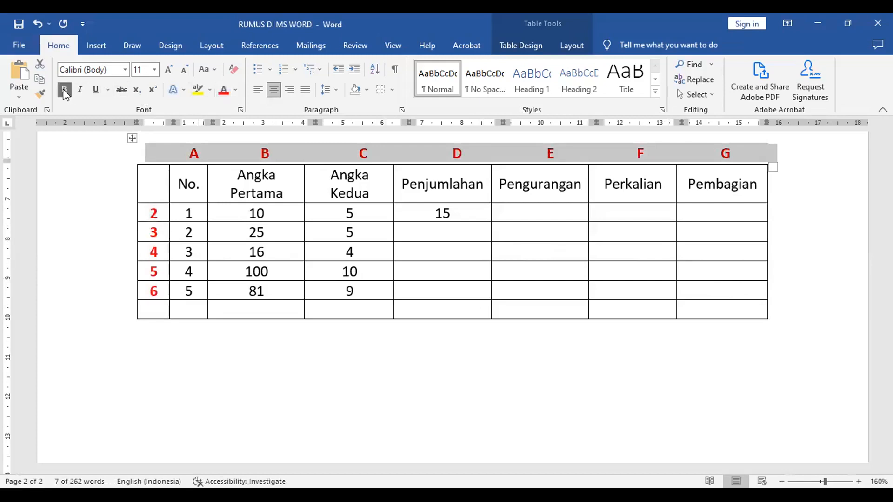
Try the formula =B3+C3 in the Penjumlahan cell of row 3, then delete its result
{"action": "left_click", "coordinate": [285, 310]}
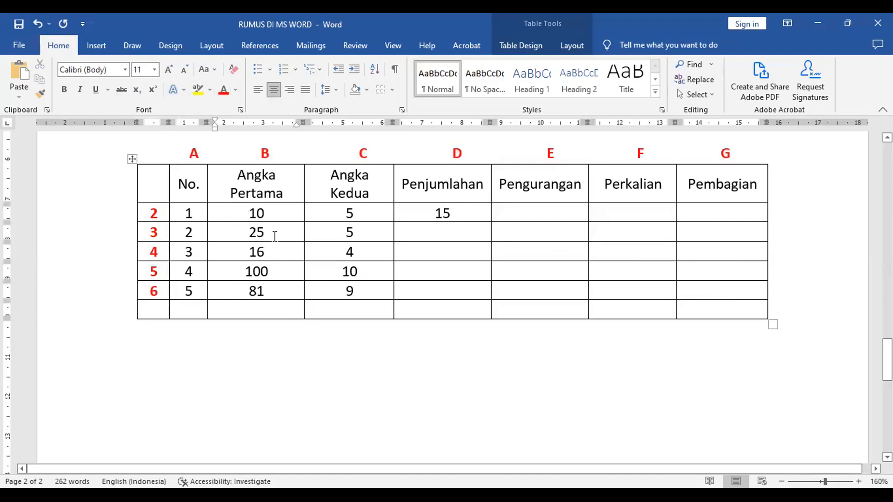
{"action": "left_click", "coordinate": [455, 233]}
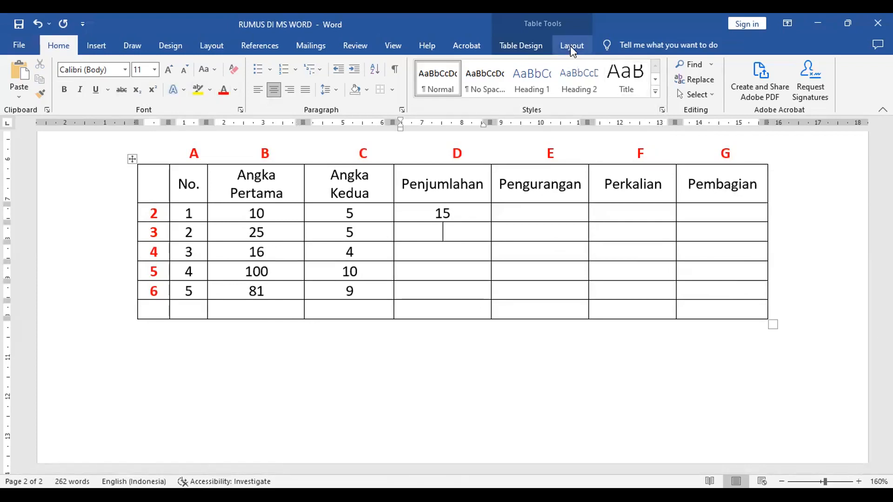
{"action": "left_click", "coordinate": [669, 45]}
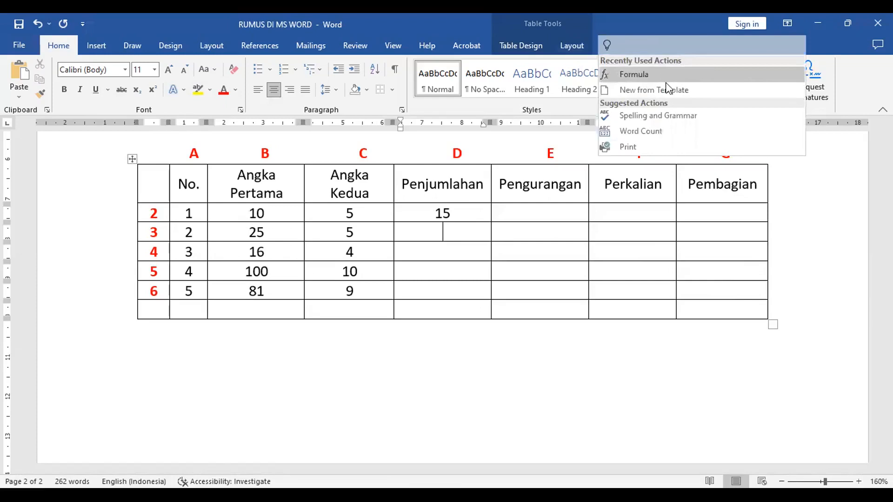
{"action": "left_click", "coordinate": [665, 77]}
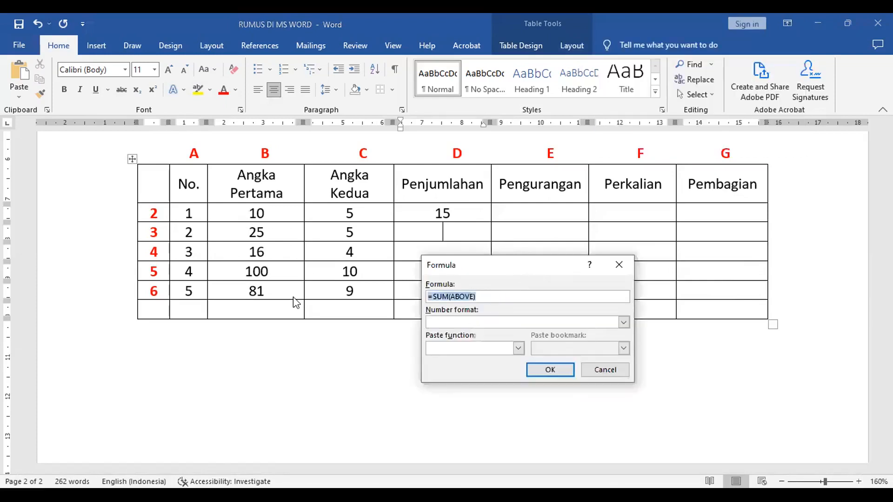
{"action": "type", "text": "="}
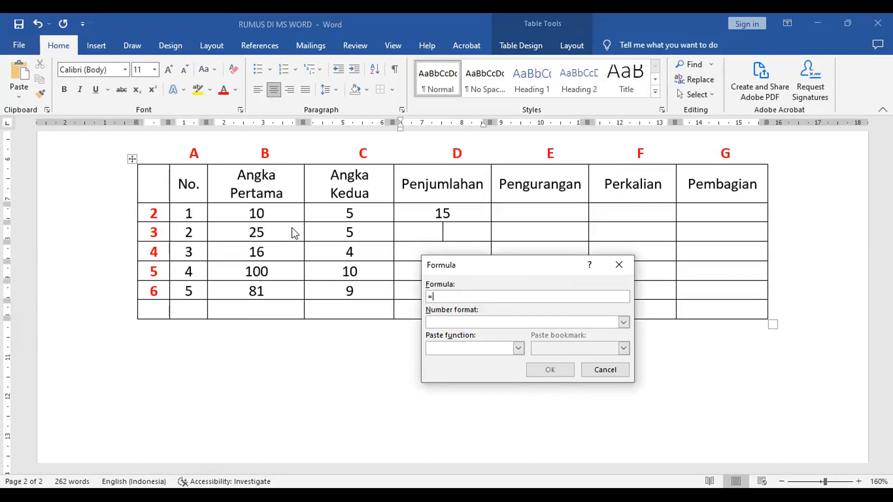
{"action": "type", "text": "B3+C3"}
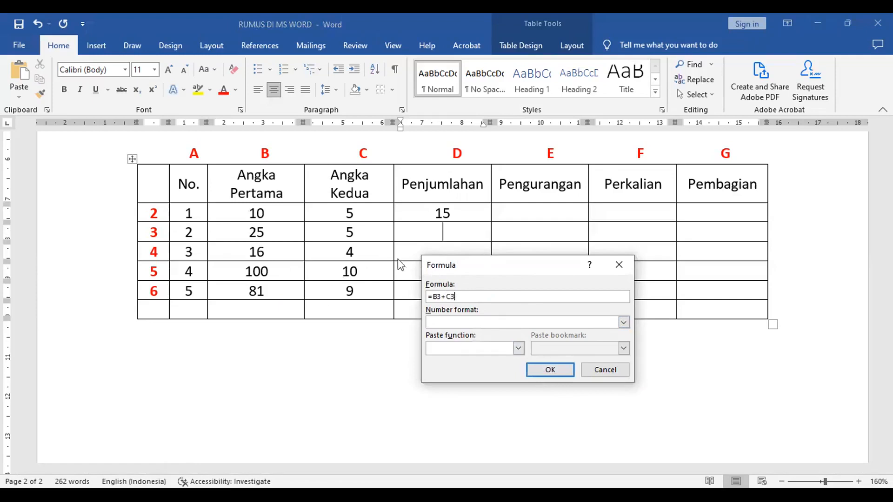
{"action": "left_click", "coordinate": [551, 369]}
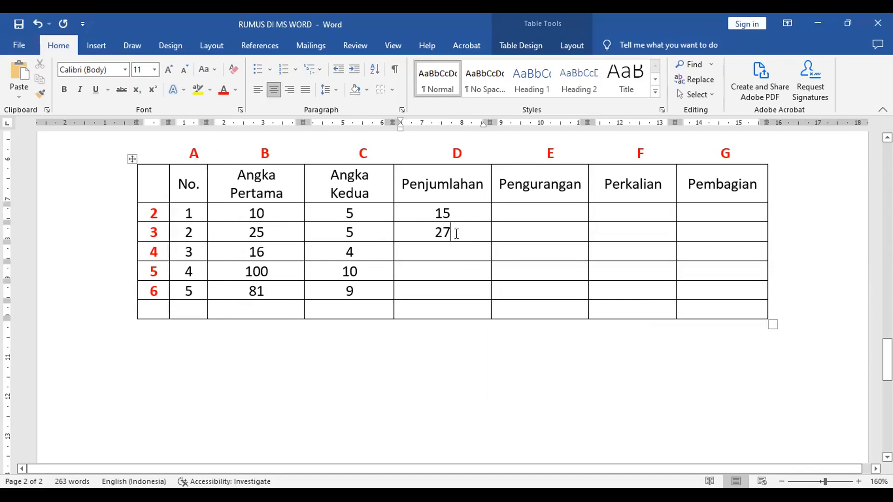
{"action": "left_click_drag", "start_coordinate": [458, 235], "coordinate": [420, 233]}
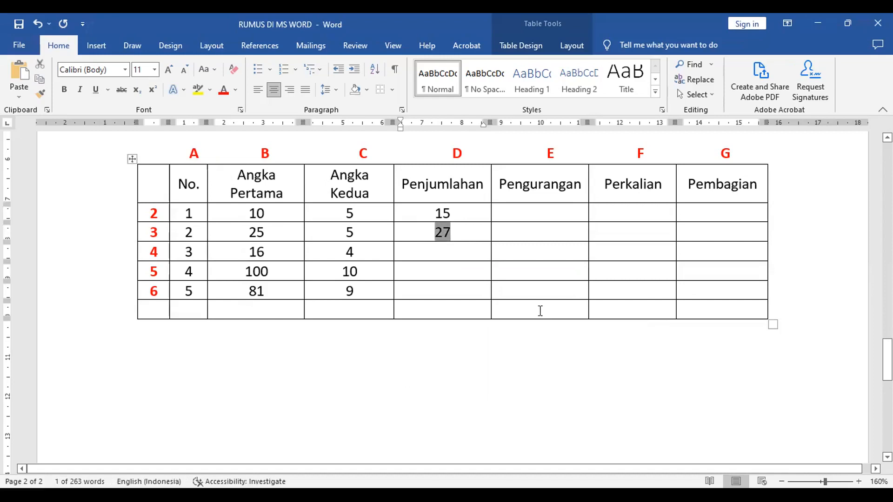
{"action": "key", "text": "Delete"}
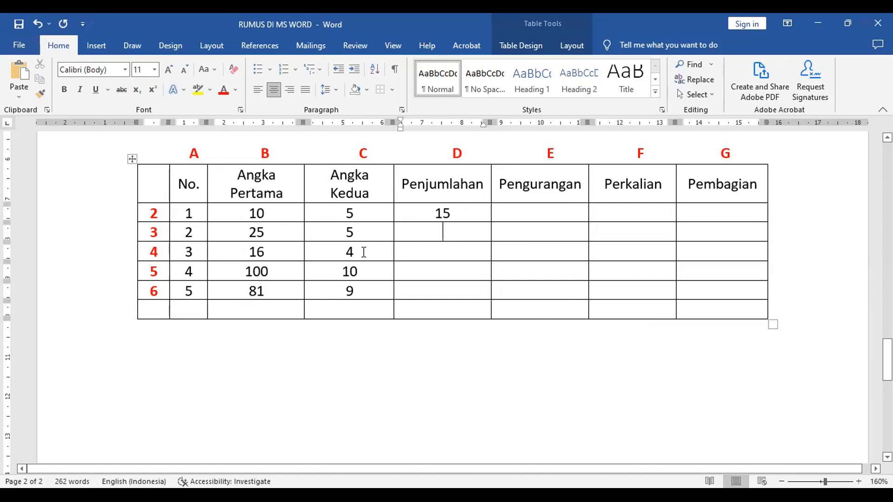
Reletter the first four columns above the table as A, B, C and D, starting over the row-number column
{"action": "left_click", "coordinate": [194, 151]}
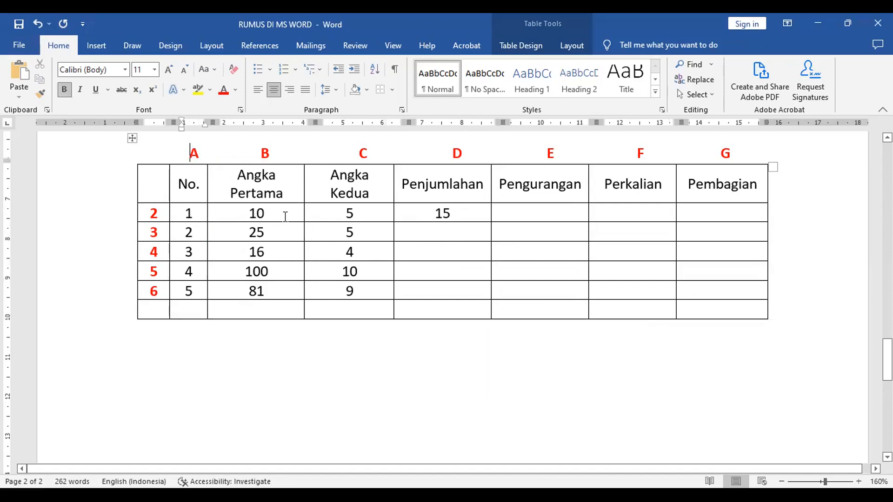
{"action": "left_click", "coordinate": [156, 150]}
{"action": "type", "text": "A"}
{"action": "left_click", "coordinate": [209, 157]}
{"action": "key", "text": "BackSpace"}
{"action": "type", "text": "B"}
{"action": "left_click", "coordinate": [270, 155]}
{"action": "key", "text": "BackSpace"}
{"action": "type", "text": "C"}
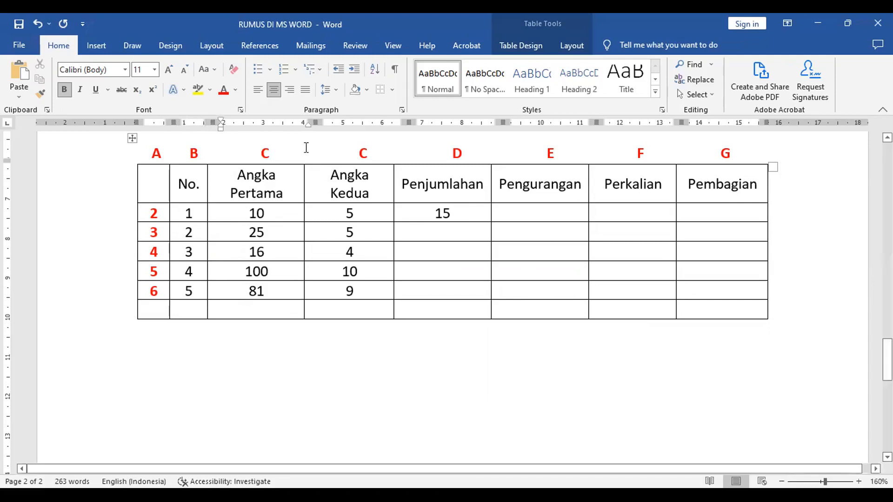
{"action": "left_click", "coordinate": [368, 154]}
{"action": "key", "text": "BackSpace"}
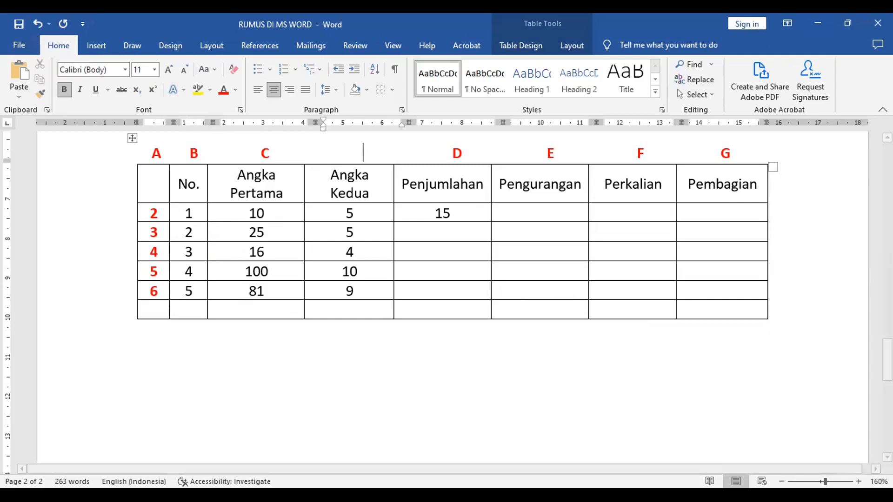
{"action": "type", "text": "D"}
Reletter the Penjumlahan, Pengurangan, Perkalian and Pembagian columns as E, F, G and H
{"action": "left_click", "coordinate": [470, 159]}
{"action": "left_click", "coordinate": [470, 159]}
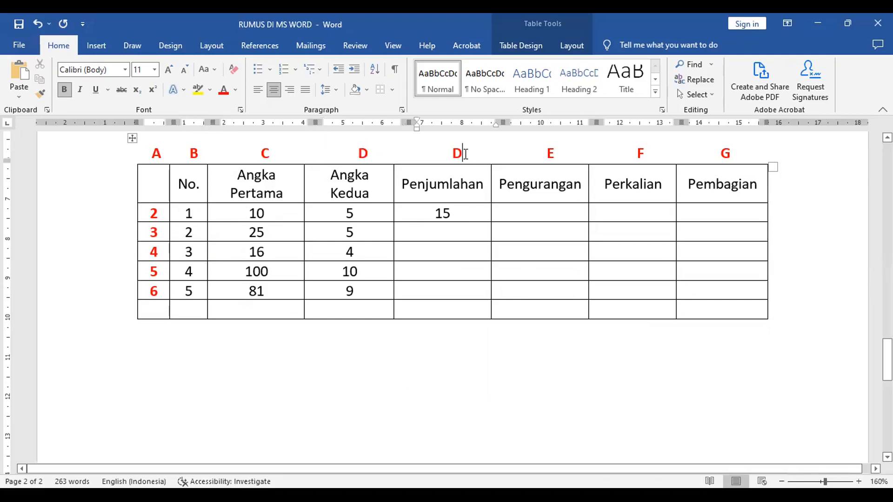
{"action": "key", "text": "BackSpace"}
{"action": "type", "text": "E"}
{"action": "left_click", "coordinate": [553, 155]}
{"action": "key", "text": "BackSpace"}
{"action": "type", "text": "F"}
{"action": "left_click", "coordinate": [650, 150]}
{"action": "key", "text": "BackSpace"}
{"action": "type", "text": "G"}
{"action": "left_click", "coordinate": [741, 154]}
{"action": "key", "text": "BackSpace"}
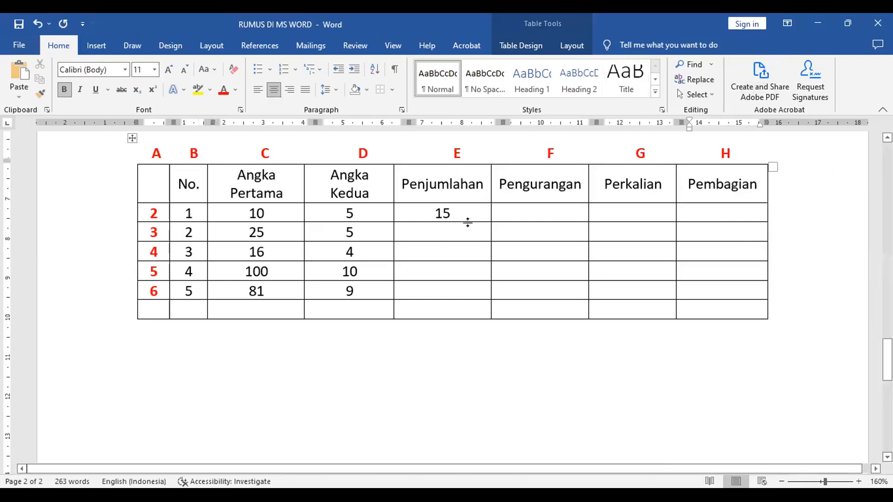
Insert the formula =C3+D3 in the Penjumlahan cell of row 3
{"action": "left_click", "coordinate": [449, 231]}
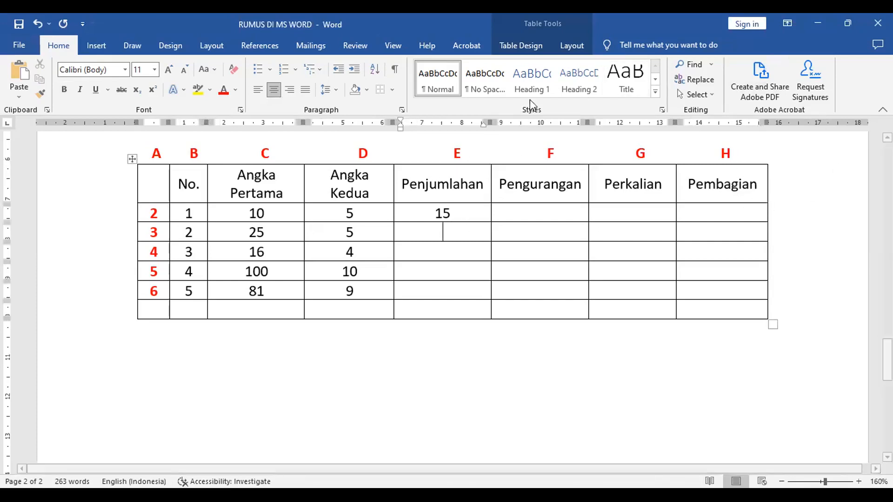
{"action": "left_click", "coordinate": [644, 42]}
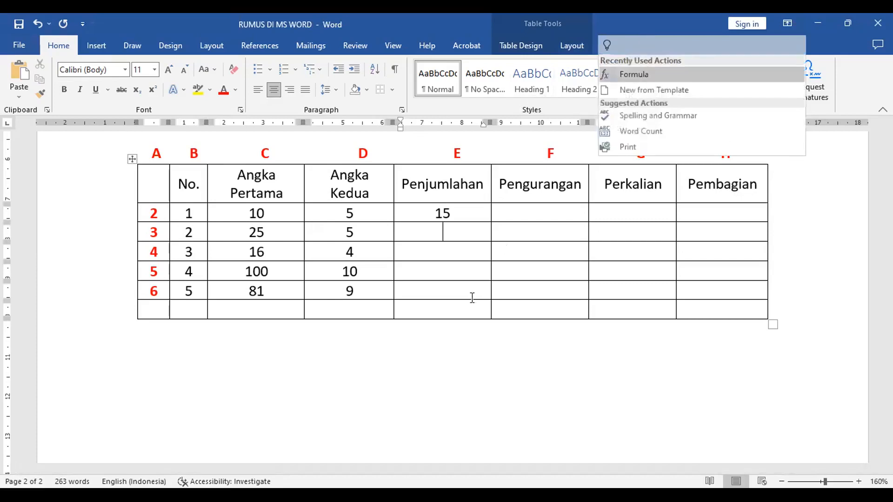
{"action": "key", "text": "Return"}
{"action": "key", "text": "alt+f"}
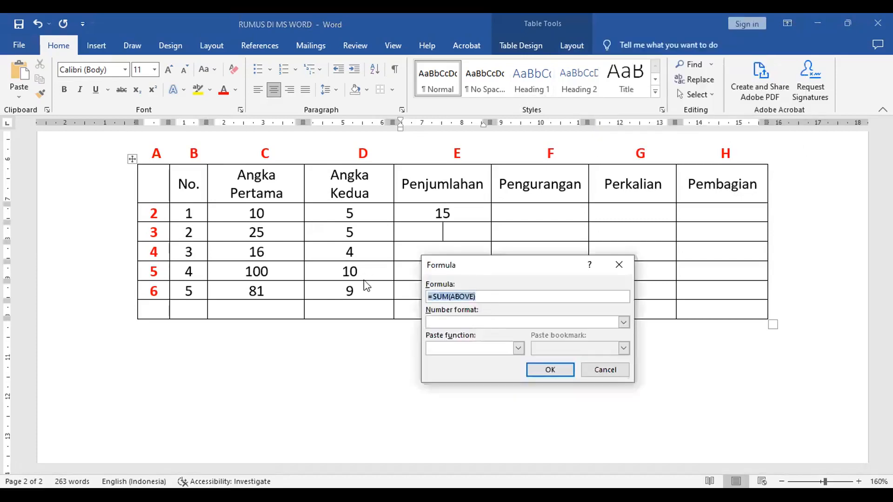
{"action": "type", "text": "="}
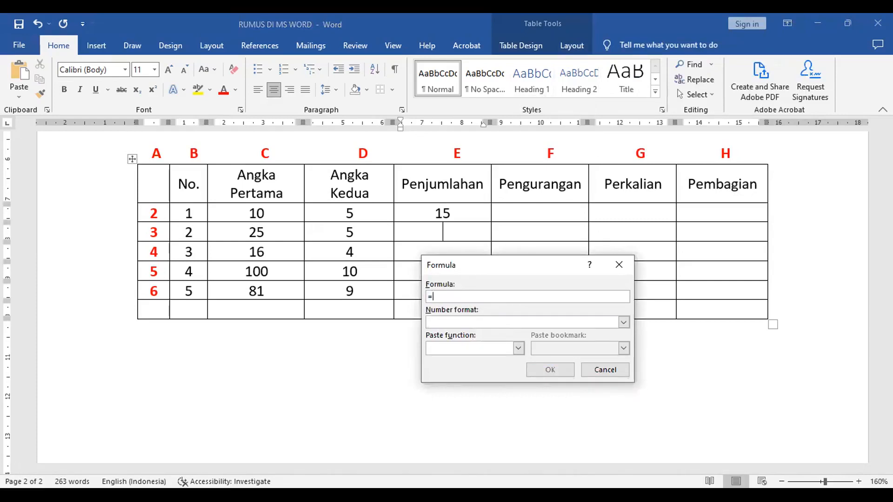
{"action": "type", "text": "C3+"}
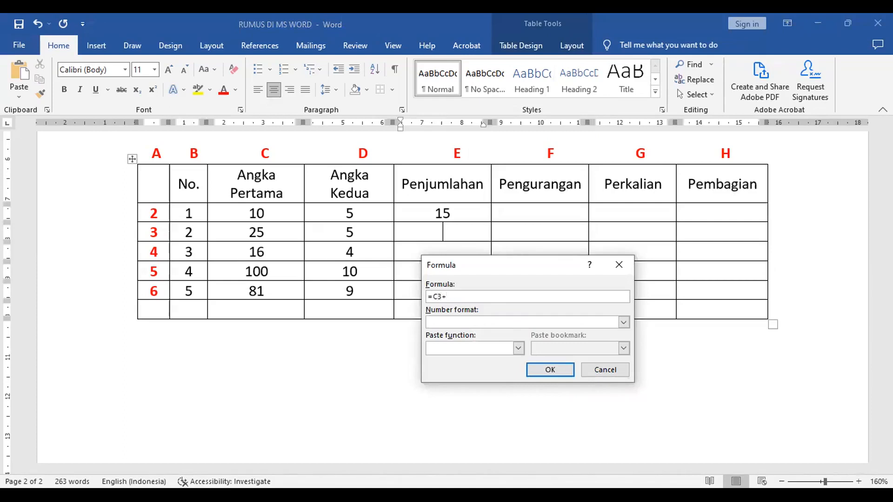
{"action": "type", "text": "D3"}
{"action": "left_click", "coordinate": [557, 367]}
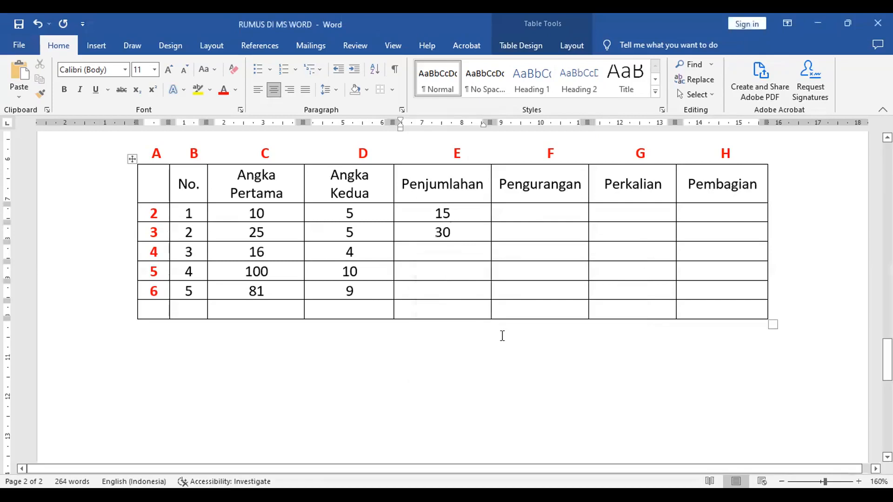
Insert the formula =C6+D6 in the Penjumlahan cell of row 6
{"action": "left_click", "coordinate": [443, 291]}
{"action": "left_click", "coordinate": [635, 40]}
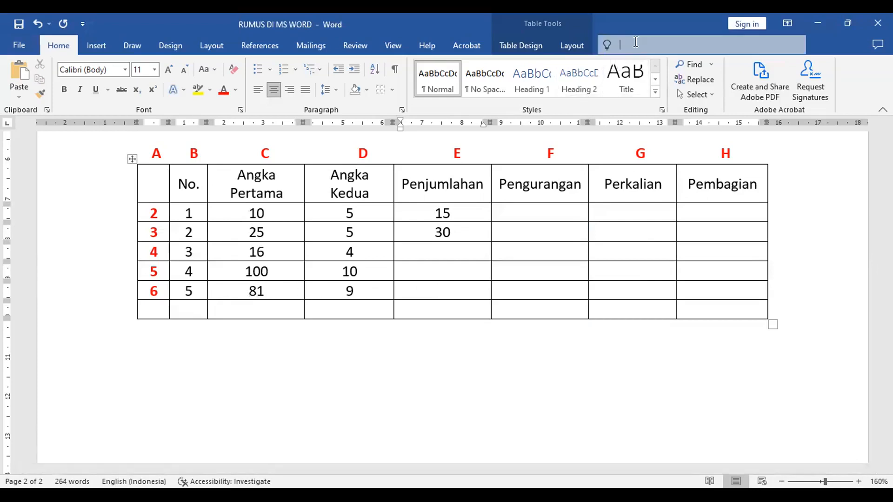
{"action": "left_click", "coordinate": [638, 75]}
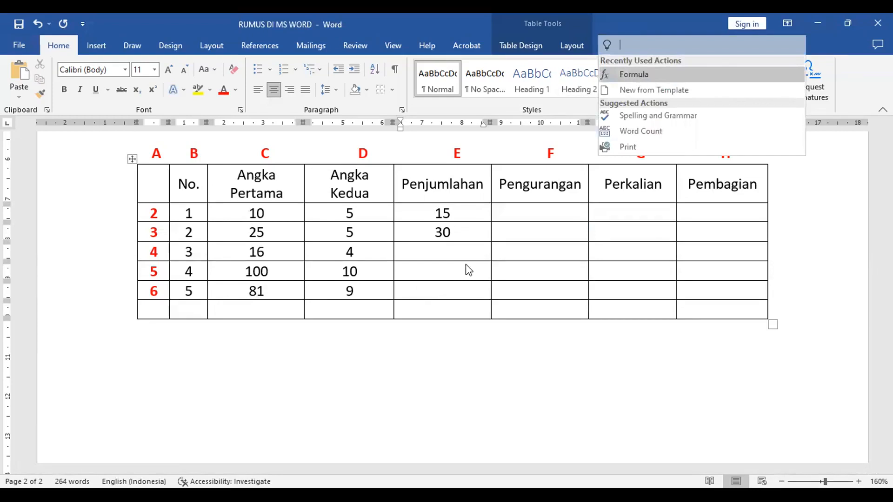
{"action": "key", "text": "BackSpace"}
{"action": "key", "text": "BackSpace"}
{"action": "key", "text": "BackSpace"}
{"action": "key", "text": "BackSpace"}
{"action": "key", "text": "BackSpace"}
{"action": "key", "text": "BackSpace"}
{"action": "key", "text": "BackSpace"}
{"action": "key", "text": "BackSpace"}
{"action": "key", "text": "BackSpace"}
{"action": "key", "text": "BackSpace"}
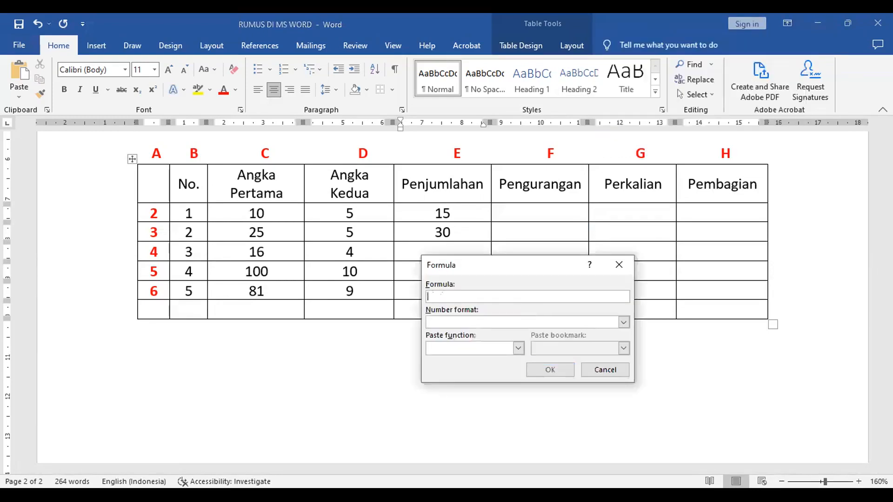
{"action": "type", "text": "=C6+D"}
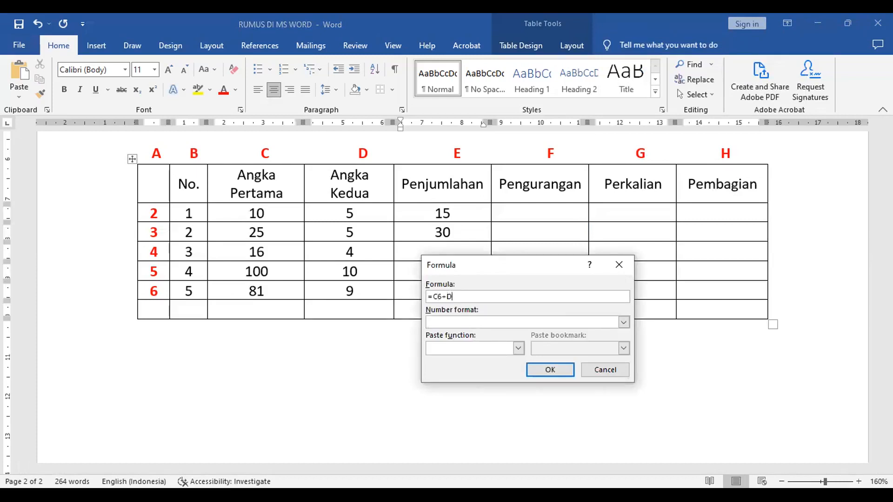
{"action": "type", "text": "6"}
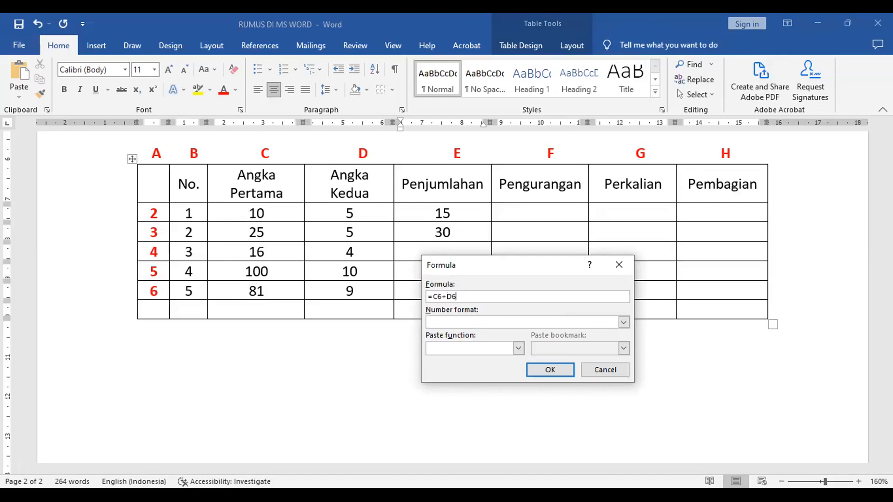
{"action": "left_click", "coordinate": [555, 370]}
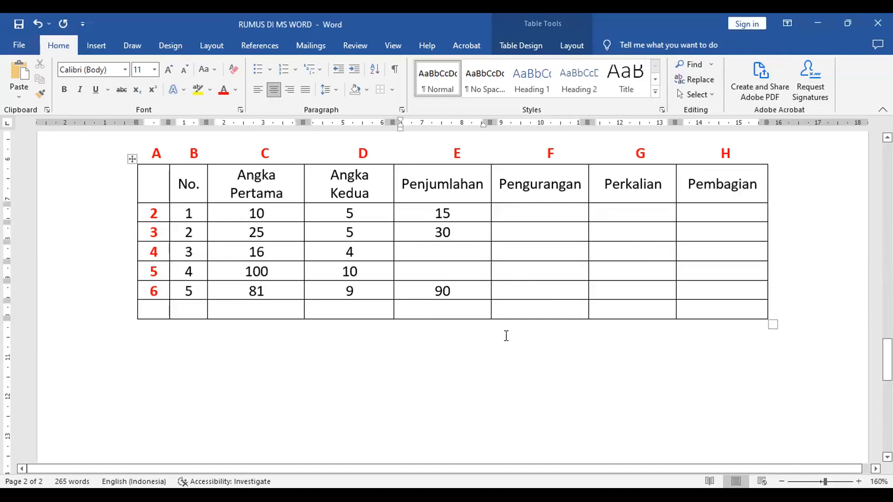
Insert the formula =C2-D2 in the Pengurangan cell of row 2
{"action": "left_click", "coordinate": [564, 214]}
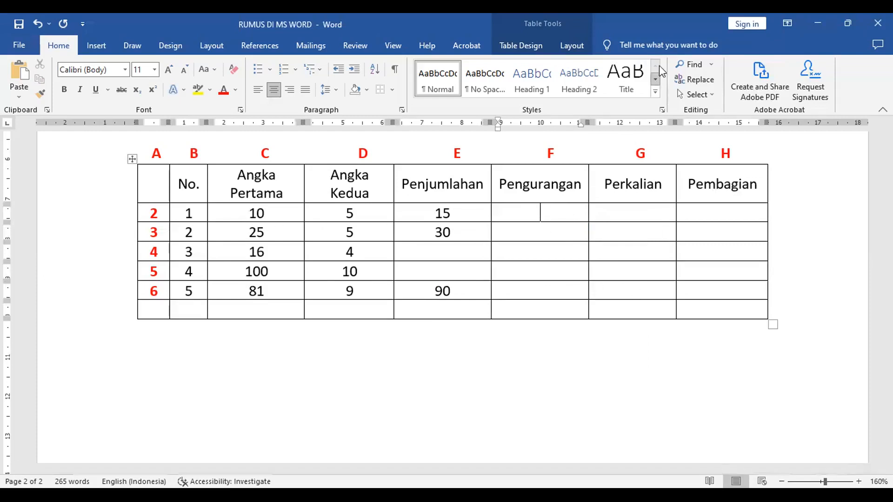
{"action": "left_click", "coordinate": [642, 41]}
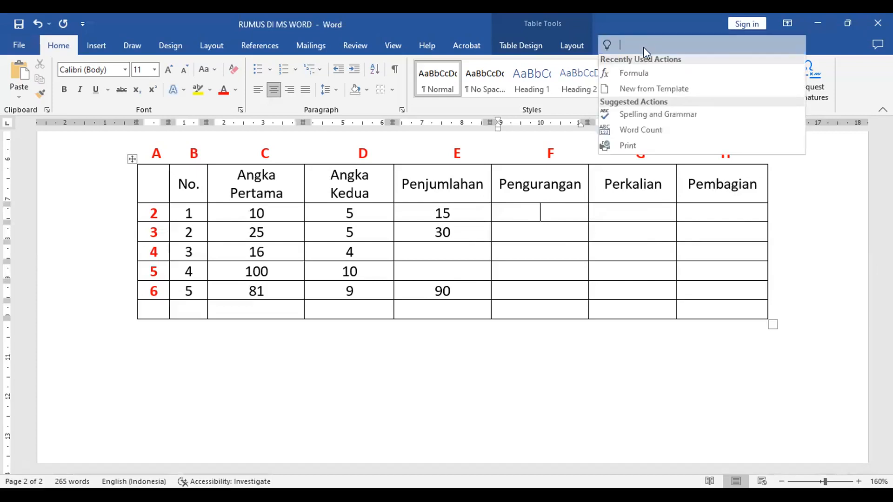
{"action": "left_click", "coordinate": [646, 73]}
{"action": "type", "text": "="}
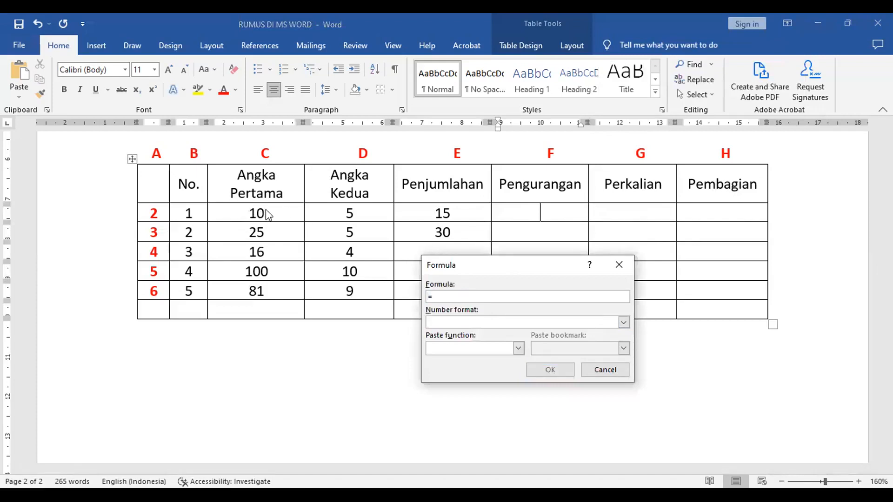
{"action": "type", "text": "C2-D2"}
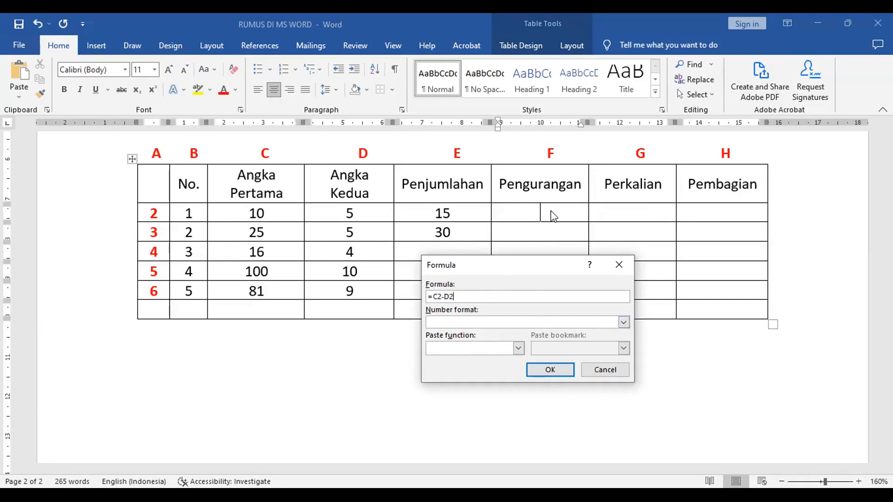
{"action": "left_click", "coordinate": [560, 371]}
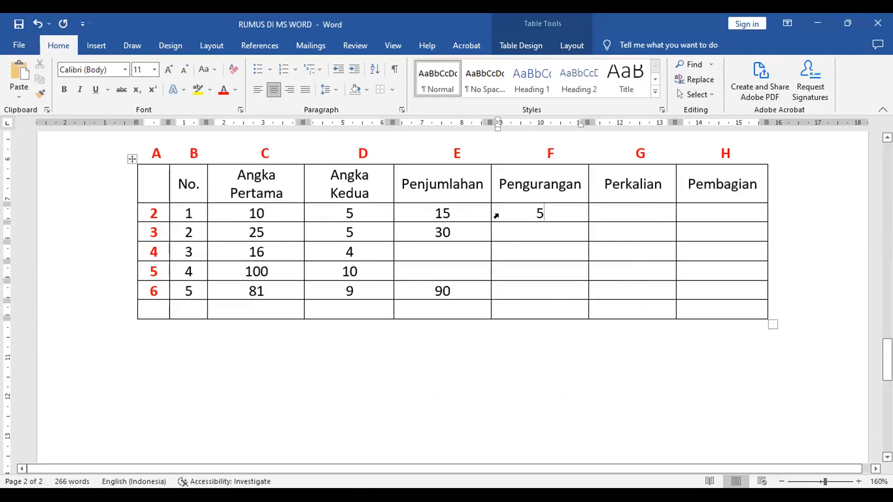
{"action": "left_click", "coordinate": [551, 291]}
{"action": "left_click", "coordinate": [394, 258]}
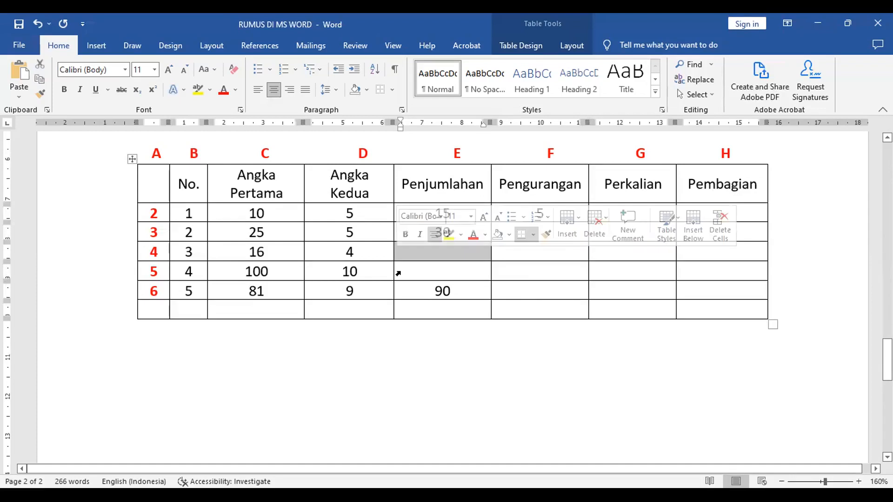
{"action": "left_click", "coordinate": [399, 274], "text": "shift"}
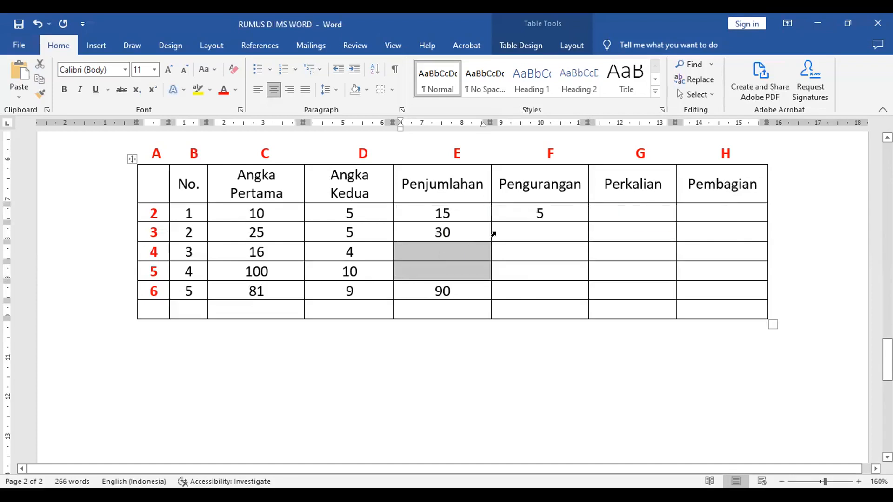
{"action": "left_click", "coordinate": [494, 234], "text": "ctrl"}
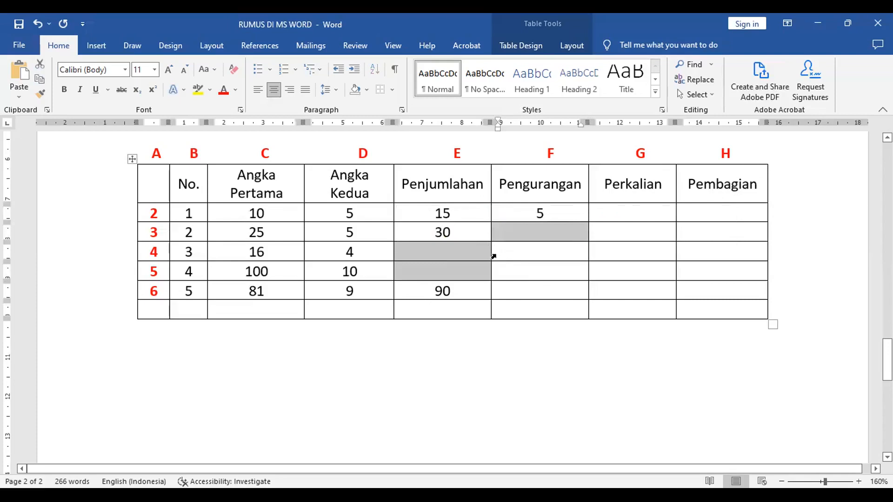
{"action": "left_click", "coordinate": [494, 252], "text": "ctrl"}
{"action": "left_click", "coordinate": [494, 271], "text": "ctrl"}
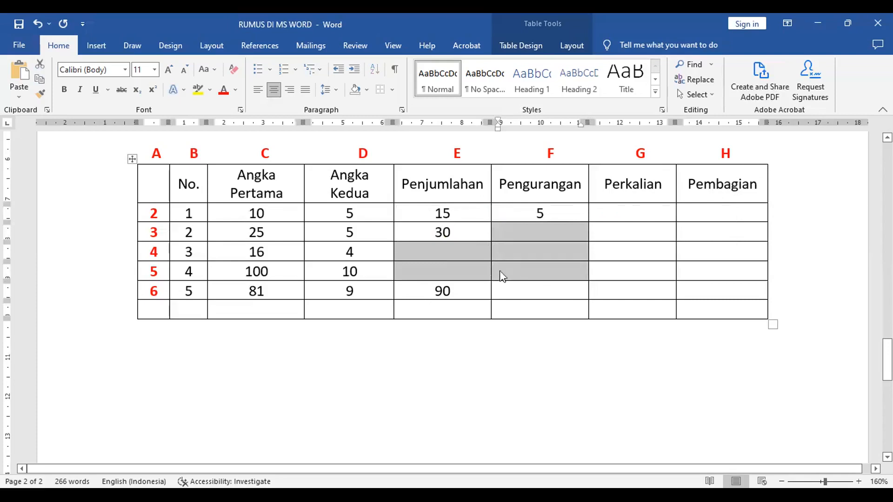
{"action": "left_click", "coordinate": [592, 233], "text": "ctrl"}
{"action": "left_click", "coordinate": [590, 252], "text": "ctrl"}
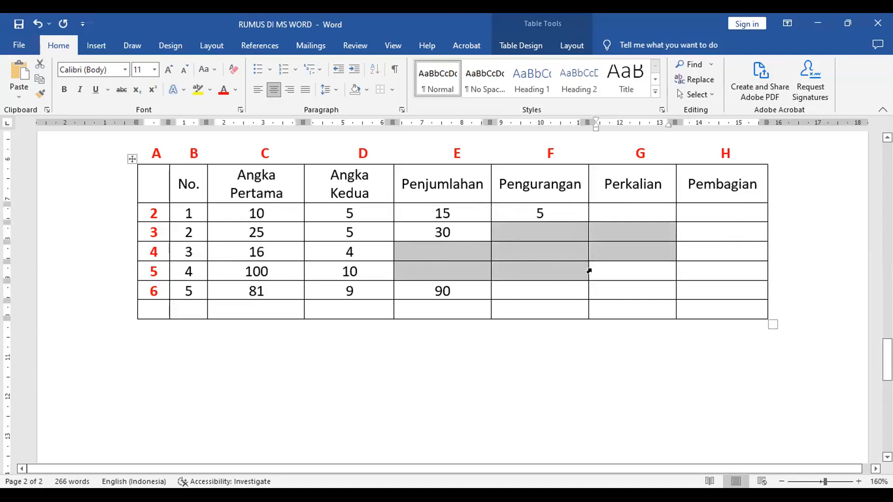
{"action": "left_click", "coordinate": [590, 271], "text": "ctrl"}
{"action": "left_click", "coordinate": [679, 233], "text": "ctrl"}
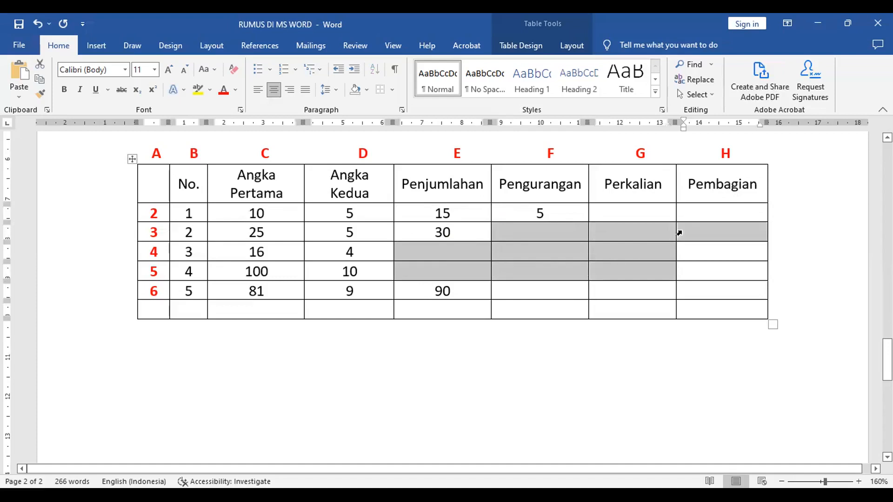
{"action": "left_click", "coordinate": [678, 254], "text": "ctrl"}
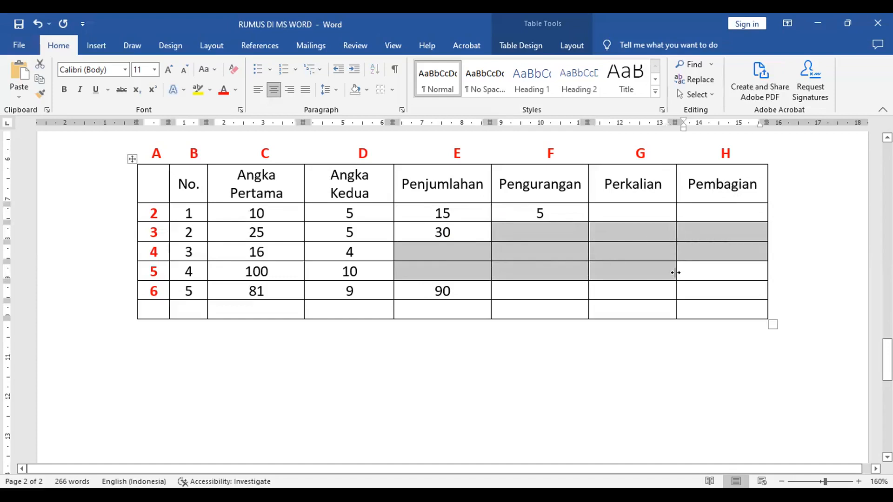
{"action": "left_click", "coordinate": [676, 272], "text": "ctrl"}
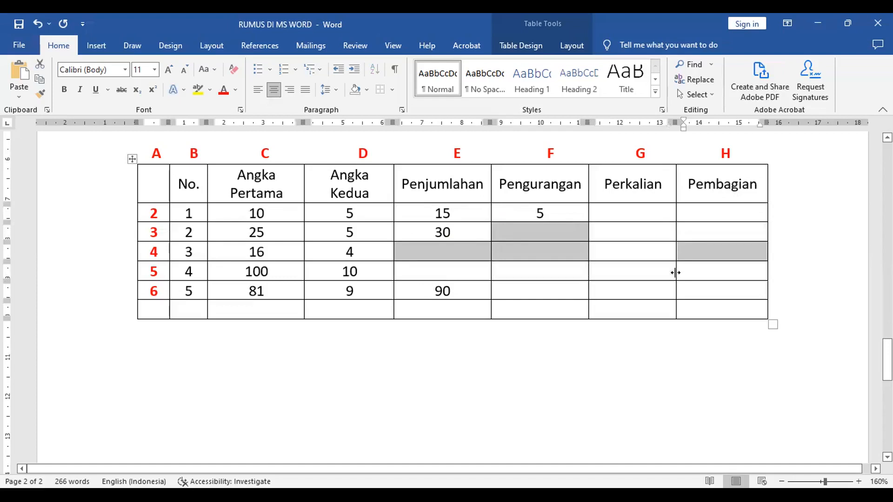
{"action": "left_click", "coordinate": [463, 276]}
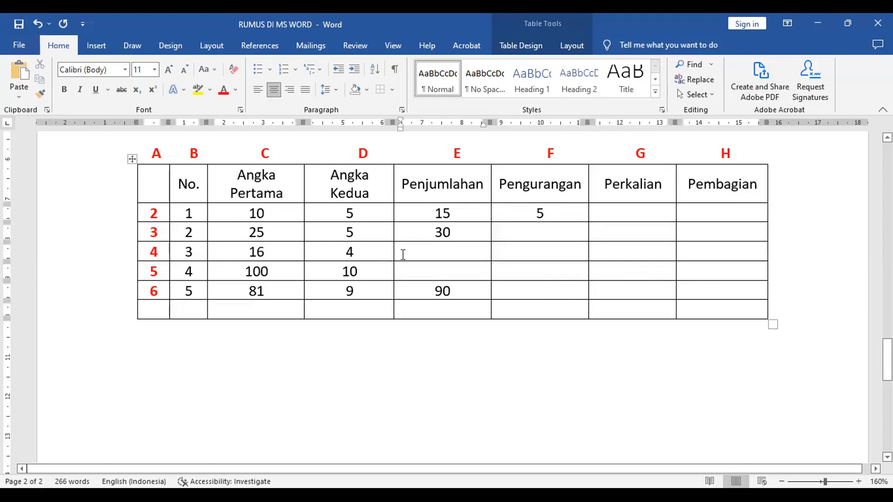
Try to apply text highlighting to the empty cells in column E rows 4–5 and columns F–H rows 3–5
{"action": "left_click", "coordinate": [394, 255]}
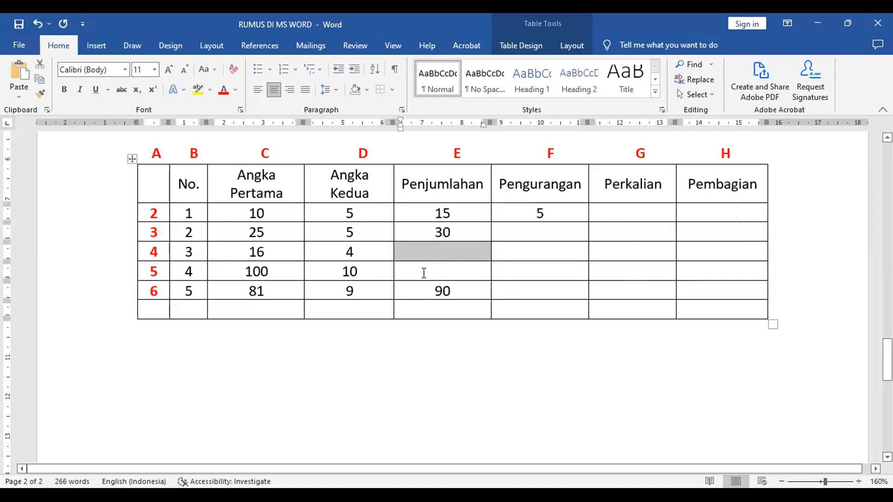
{"action": "left_click", "coordinate": [398, 275], "text": "shift"}
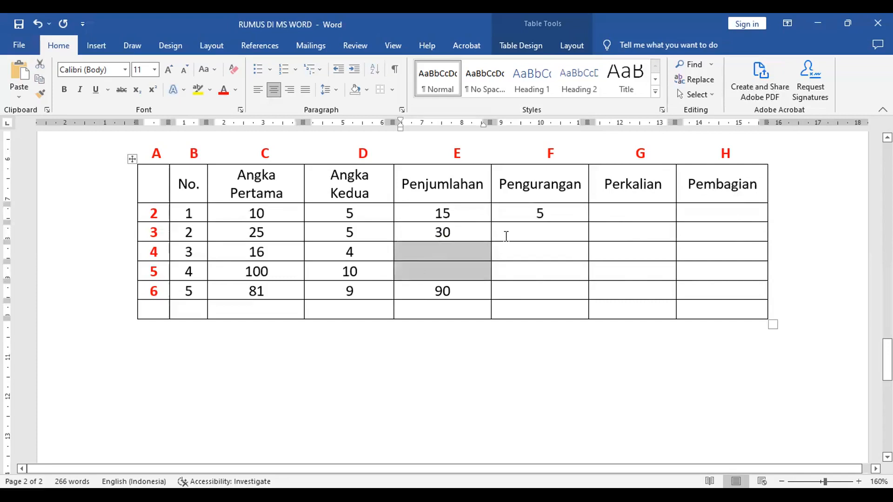
{"action": "left_click", "coordinate": [493, 238], "text": "ctrl"}
{"action": "left_click", "coordinate": [495, 251], "text": "ctrl"}
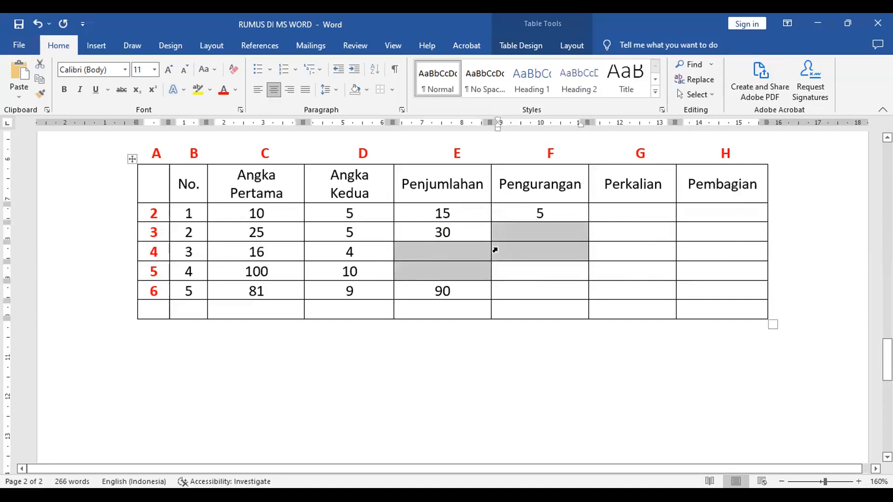
{"action": "left_click", "coordinate": [495, 276], "text": "ctrl"}
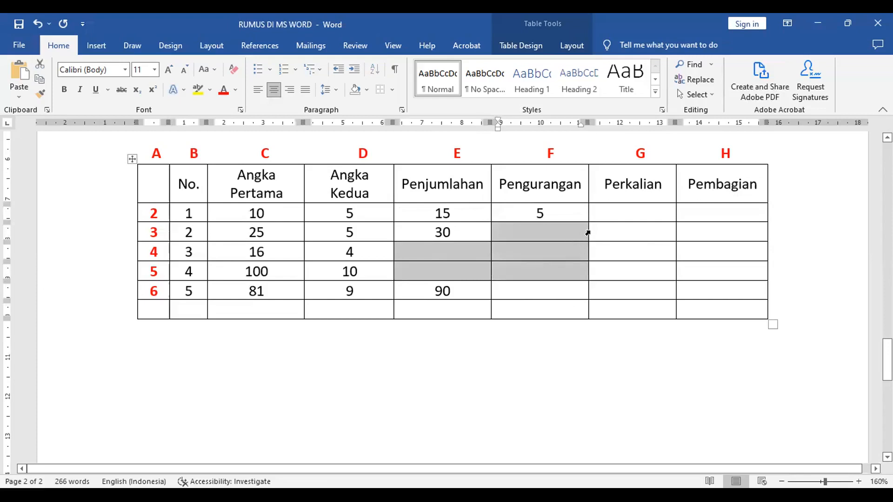
{"action": "left_click", "coordinate": [589, 233], "text": "ctrl"}
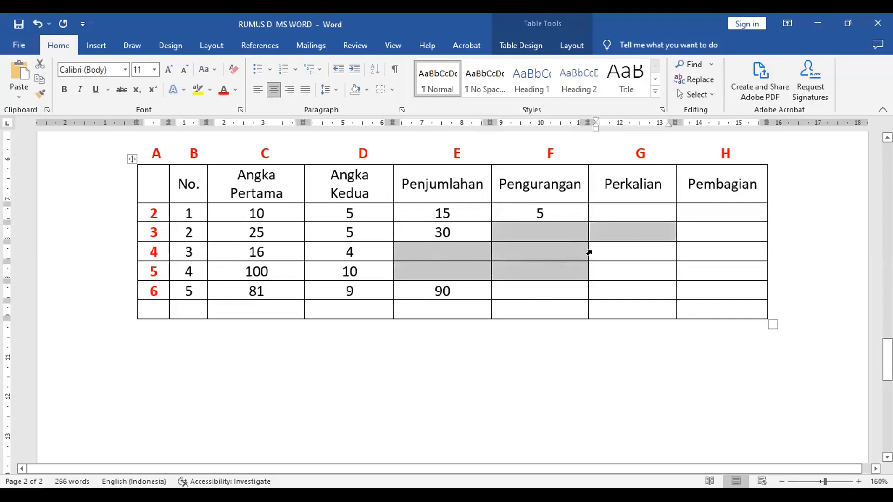
{"action": "left_click", "coordinate": [589, 251], "text": "ctrl"}
{"action": "left_click", "coordinate": [588, 270], "text": "ctrl"}
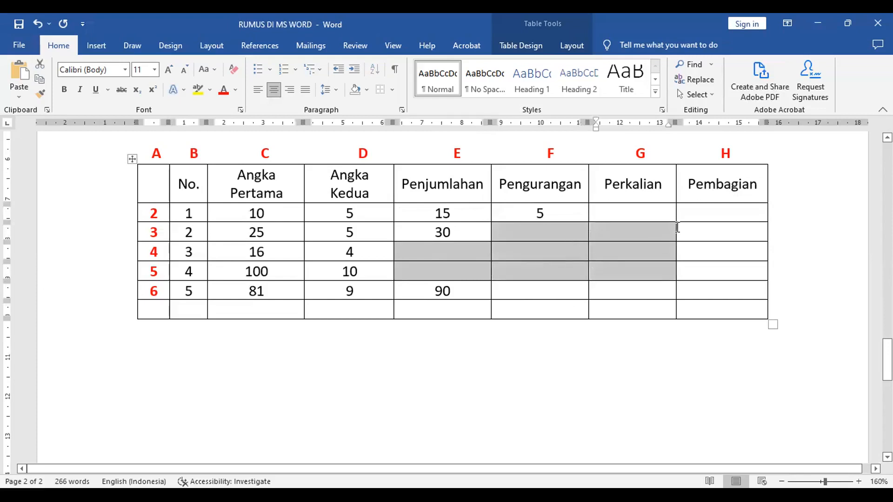
{"action": "left_click", "coordinate": [679, 233], "text": "ctrl"}
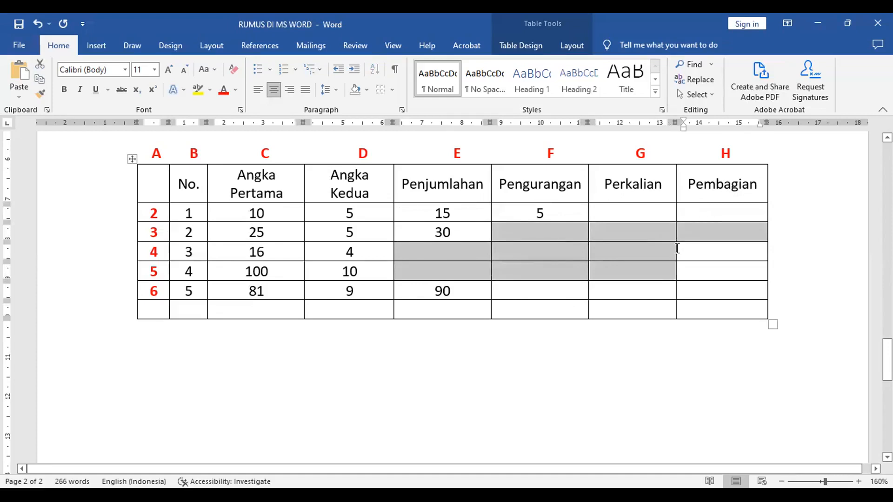
{"action": "left_click", "coordinate": [679, 252], "text": "ctrl"}
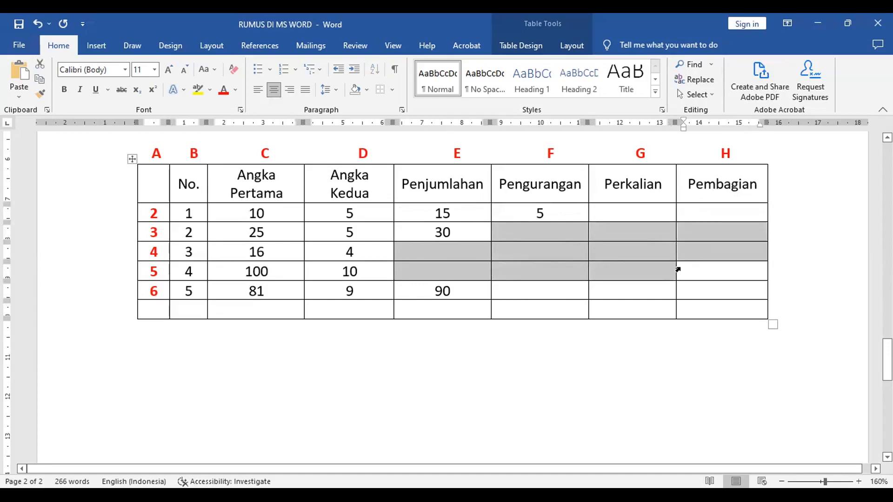
{"action": "left_click", "coordinate": [678, 270], "text": "ctrl"}
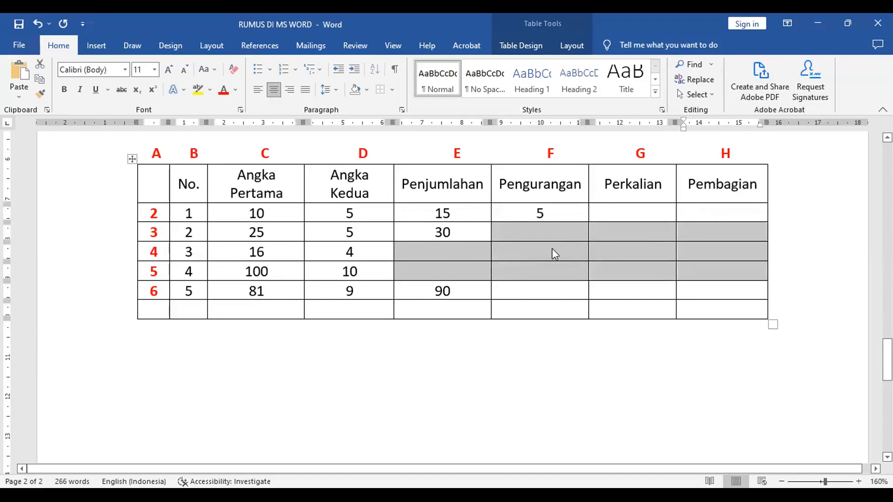
{"action": "left_click", "coordinate": [211, 91]}
{"action": "left_click", "coordinate": [203, 110]}
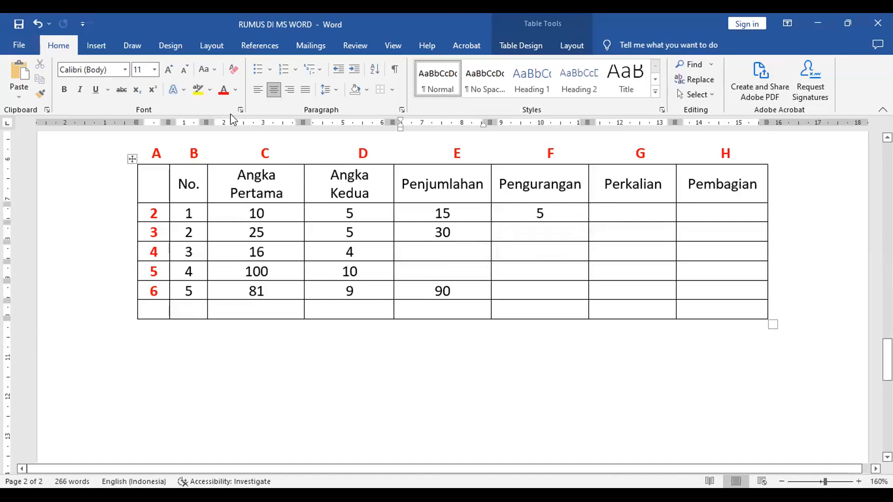
Shade the empty cells in column E rows 4–5 and columns F–H rows 3–5 with a custom bright yellow fill
{"action": "left_click", "coordinate": [397, 251]}
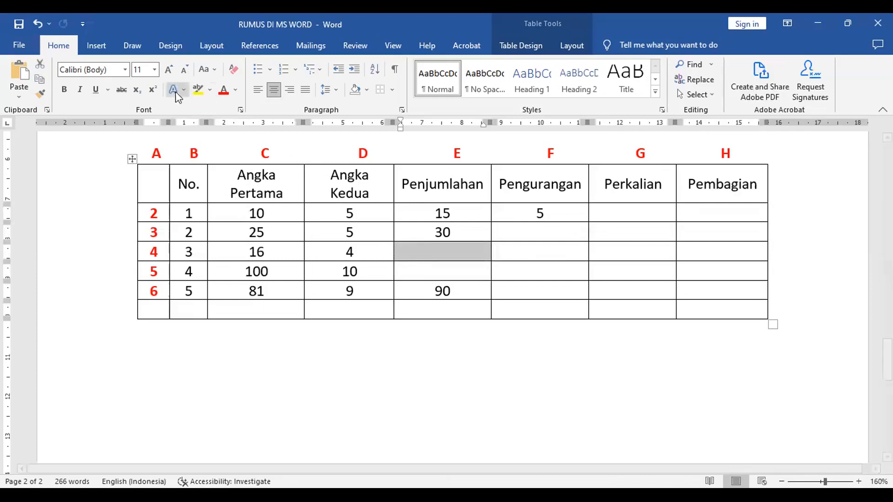
{"action": "left_click", "coordinate": [397, 274], "text": "shift"}
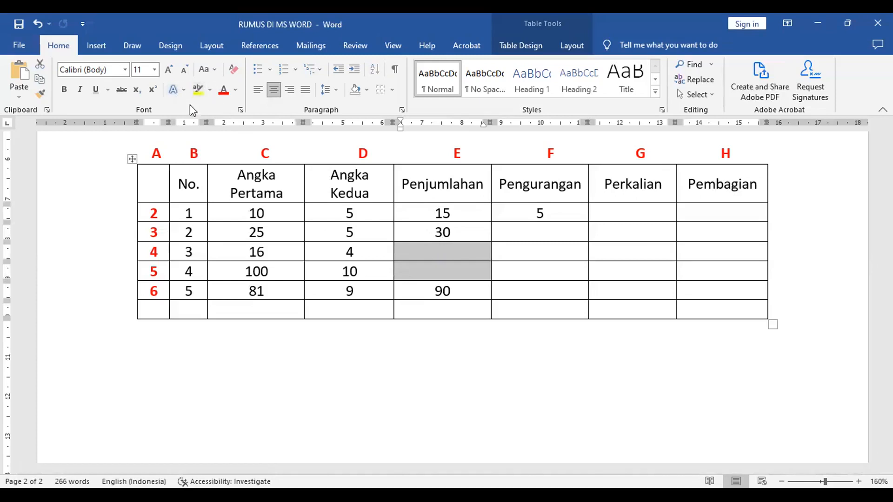
{"action": "left_click", "coordinate": [493, 234], "text": "ctrl"}
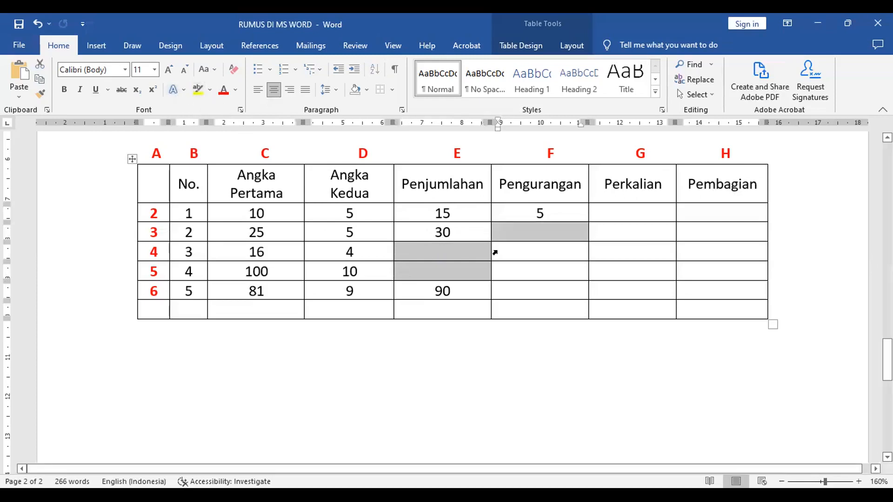
{"action": "left_click", "coordinate": [494, 253], "text": "ctrl"}
{"action": "left_click", "coordinate": [489, 277], "text": "ctrl"}
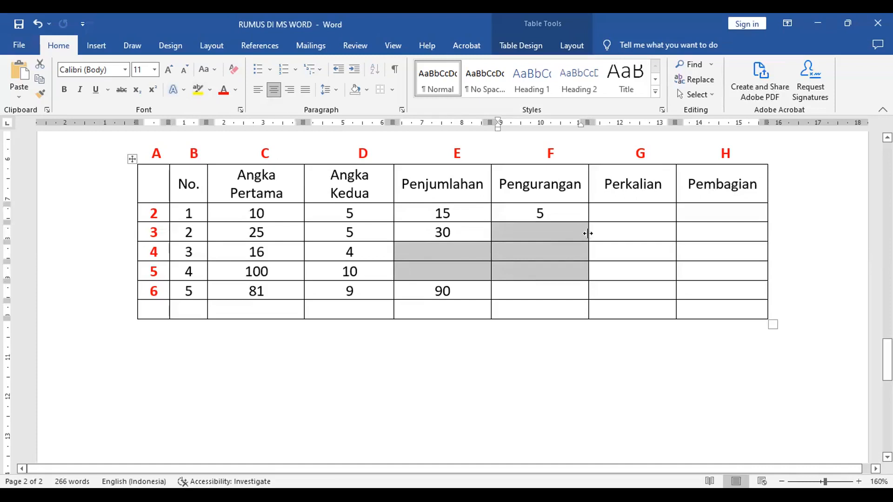
{"action": "left_click", "coordinate": [592, 236], "text": "ctrl"}
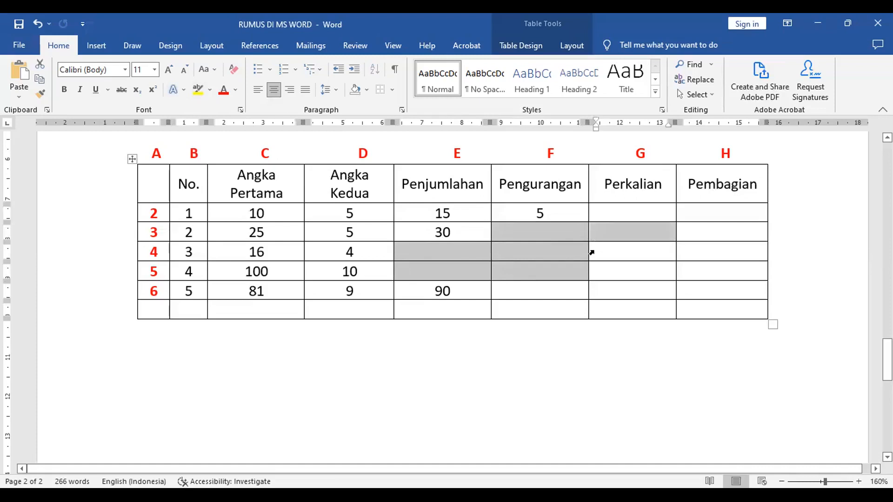
{"action": "left_click", "coordinate": [595, 255], "text": "ctrl"}
{"action": "left_click", "coordinate": [593, 272], "text": "ctrl"}
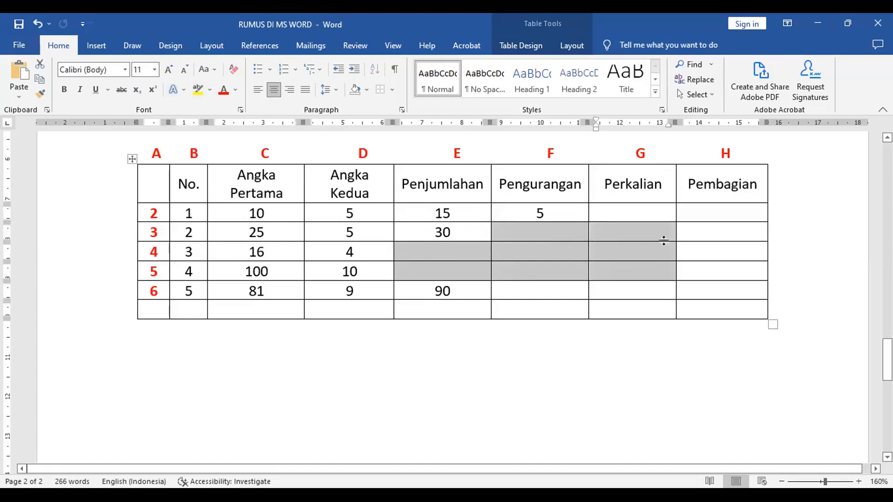
{"action": "left_click", "coordinate": [681, 234], "text": "ctrl"}
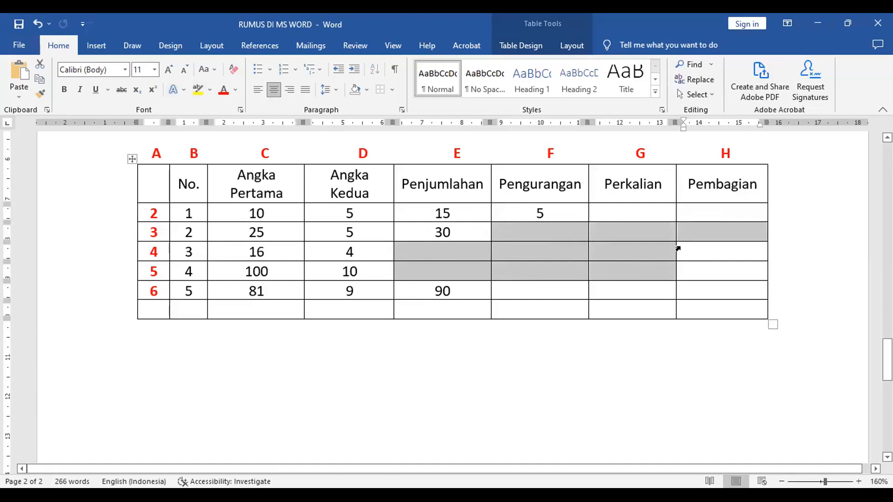
{"action": "left_click", "coordinate": [679, 251], "text": "ctrl"}
{"action": "left_click", "coordinate": [678, 271], "text": "ctrl"}
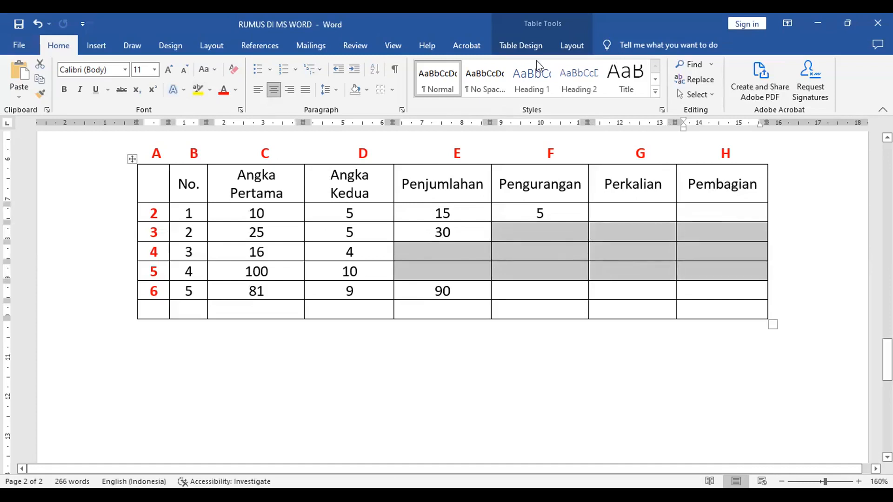
{"action": "left_click", "coordinate": [580, 47]}
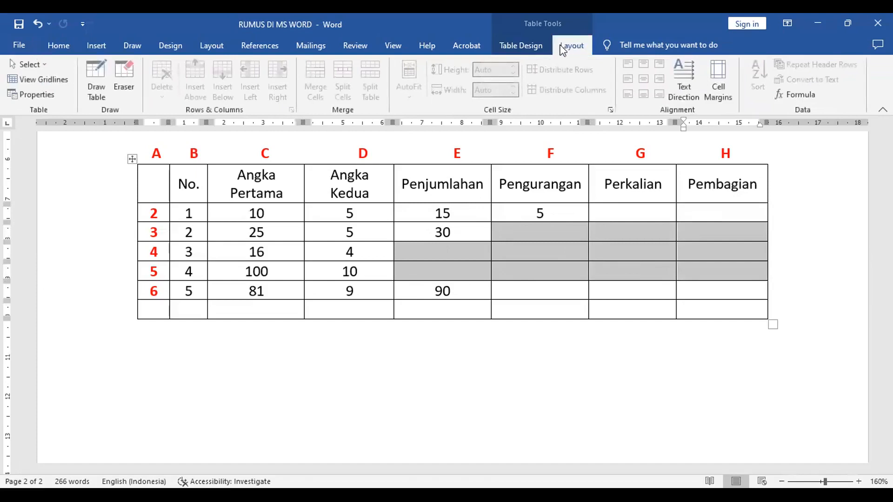
{"action": "left_click", "coordinate": [536, 46]}
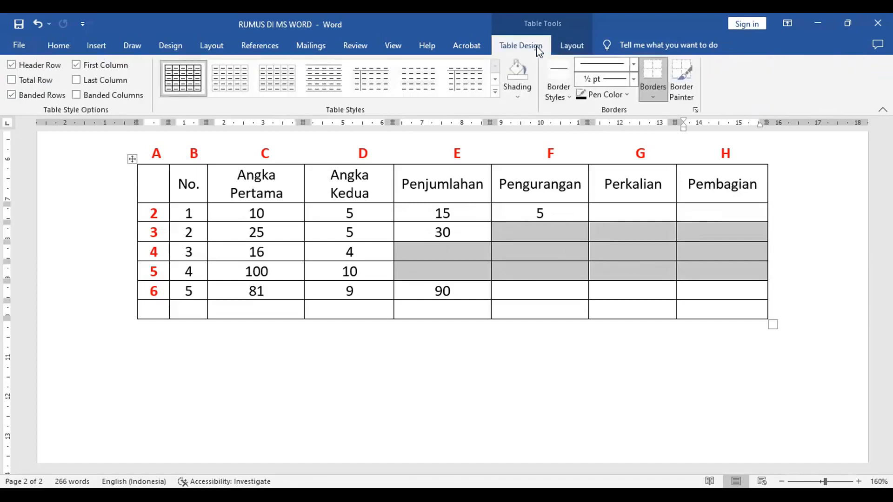
{"action": "left_click", "coordinate": [525, 98]}
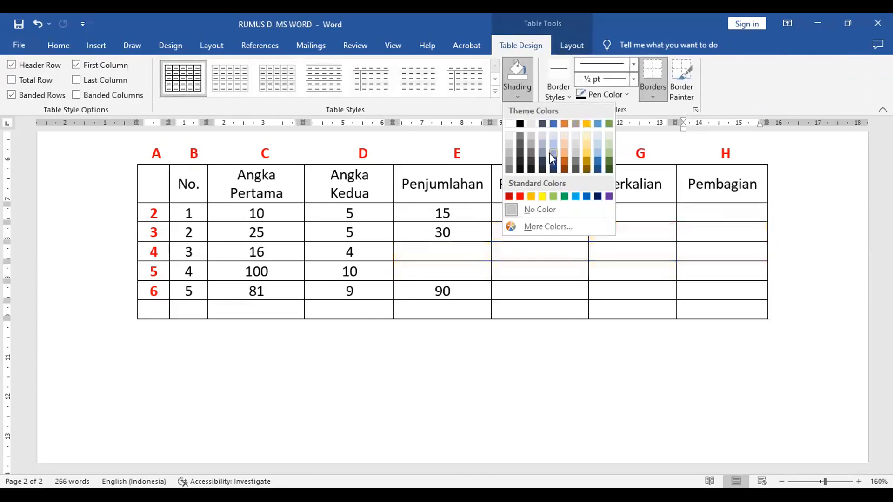
{"action": "left_click", "coordinate": [553, 228]}
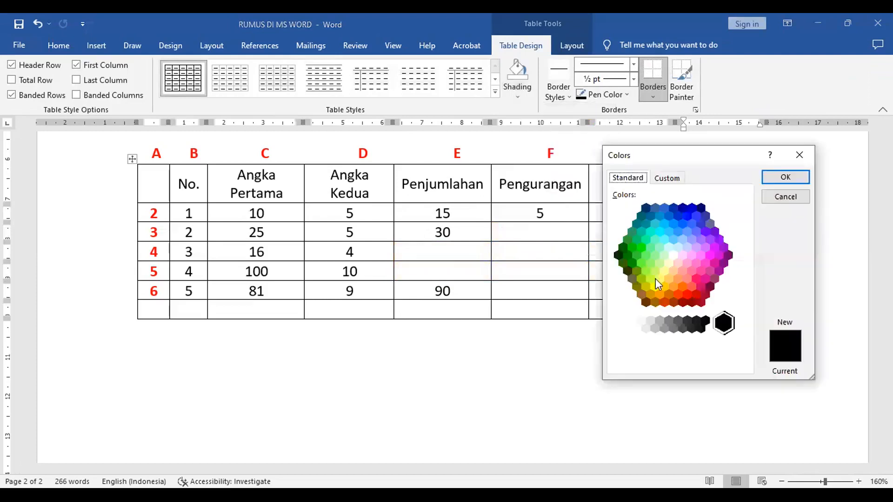
{"action": "left_click", "coordinate": [656, 279]}
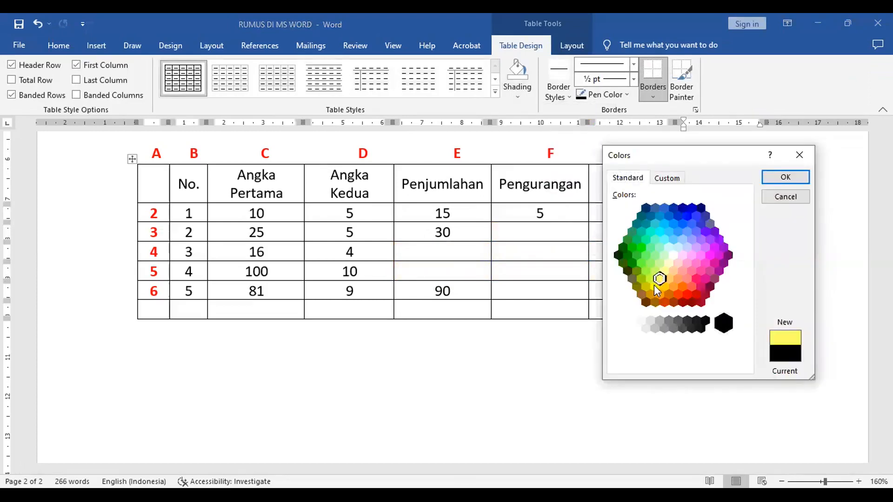
{"action": "left_click", "coordinate": [655, 286]}
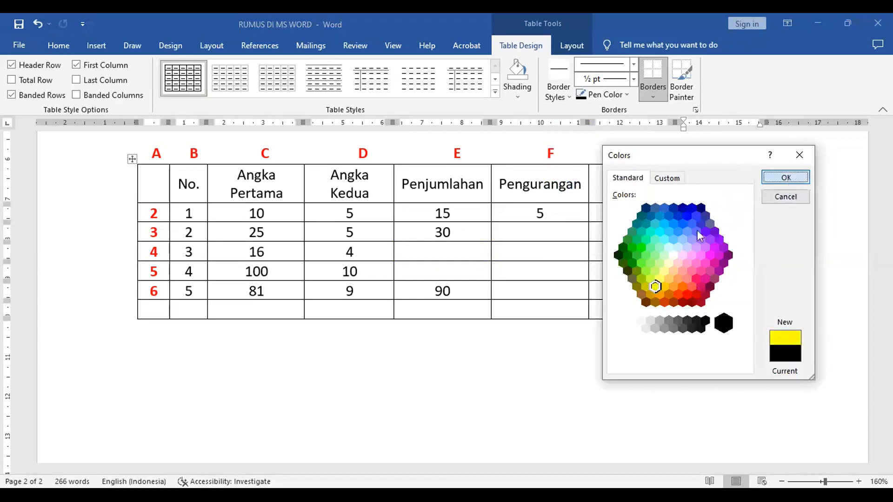
{"action": "left_click", "coordinate": [786, 177]}
Insert the formula =C6-D6 in the Pengurangan cell of row 6
{"action": "left_click", "coordinate": [536, 296]}
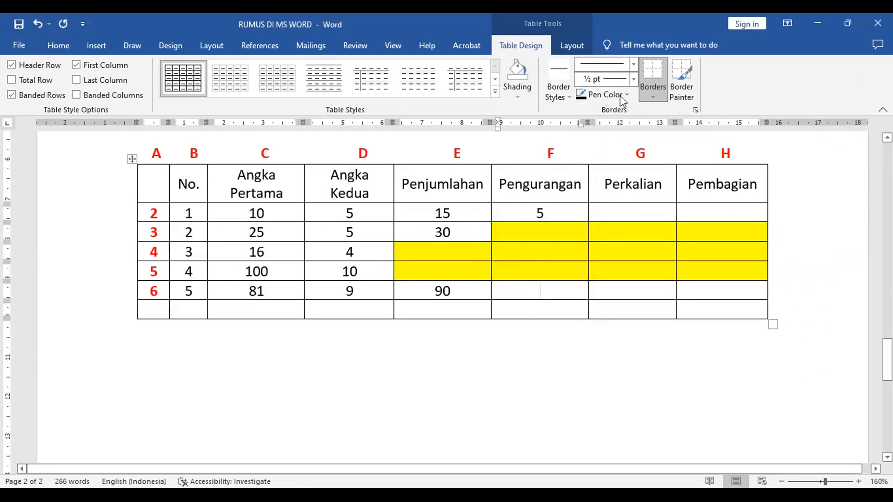
{"action": "left_click", "coordinate": [673, 45]}
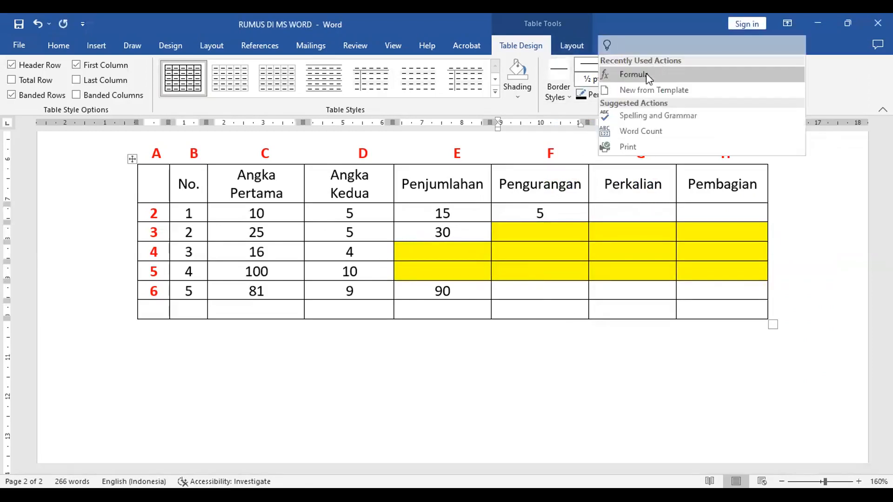
{"action": "left_click", "coordinate": [646, 74]}
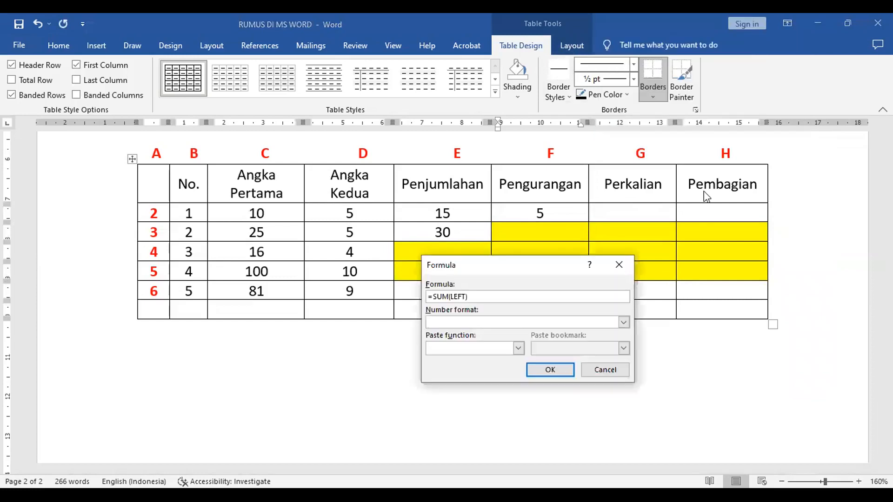
{"action": "key", "text": "BackSpace"}
{"action": "key", "text": "BackSpace"}
{"action": "key", "text": "BackSpace"}
{"action": "key", "text": "BackSpace"}
{"action": "key", "text": "BackSpace"}
{"action": "key", "text": "BackSpace"}
{"action": "key", "text": "BackSpace"}
{"action": "key", "text": "BackSpace"}
{"action": "key", "text": "BackSpace"}
{"action": "key", "text": "BackSpace"}
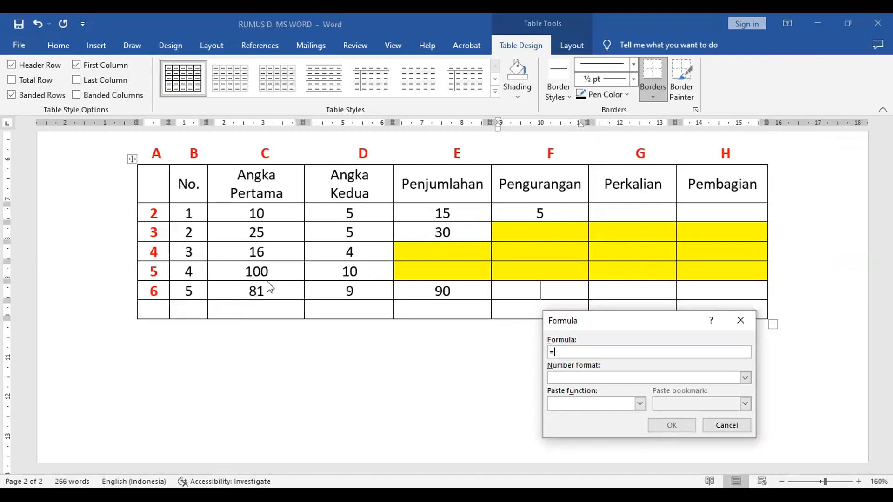
{"action": "type", "text": "C6-"}
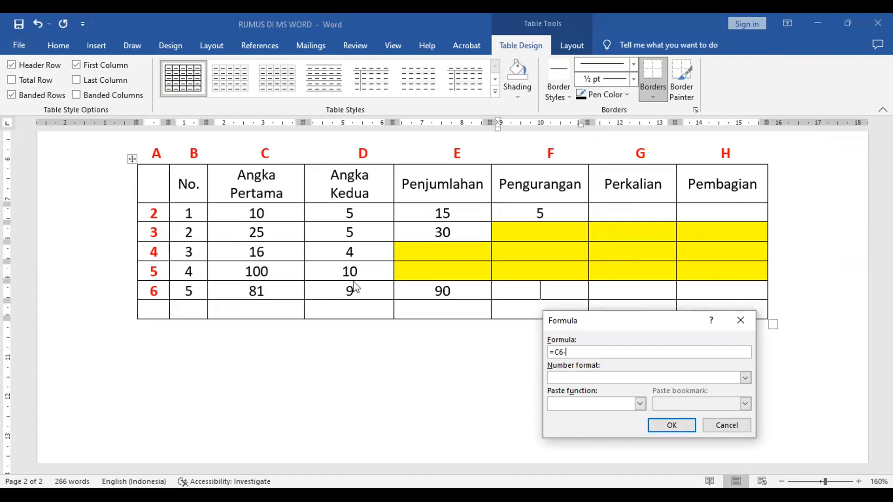
{"action": "type", "text": "D6"}
{"action": "left_click", "coordinate": [672, 426]}
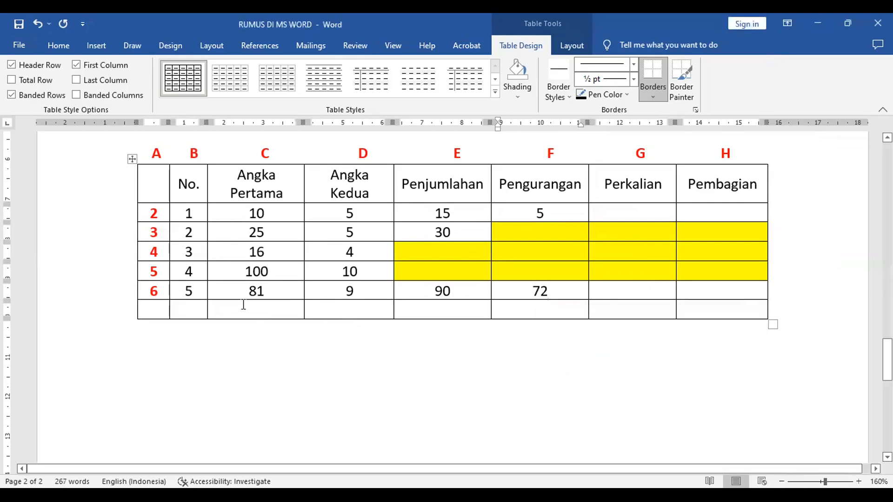
Insert the formula =C2*D2 in the Perkalian cell of row 2
{"action": "left_click", "coordinate": [627, 211]}
{"action": "left_click", "coordinate": [643, 47]}
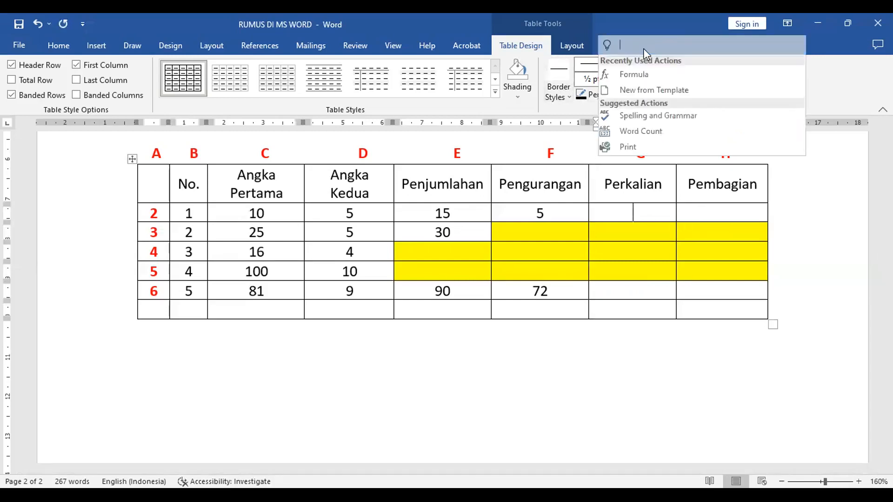
{"action": "left_click", "coordinate": [640, 74]}
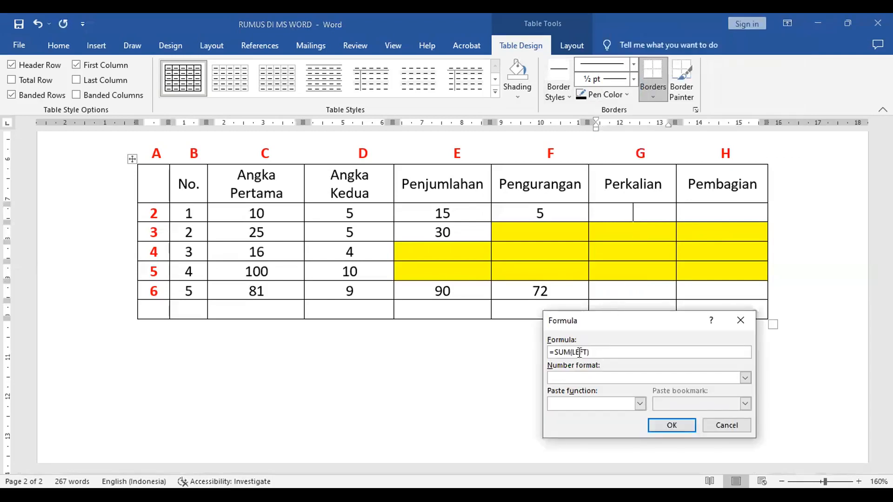
{"action": "left_click_drag", "start_coordinate": [594, 350], "coordinate": [492, 349]}
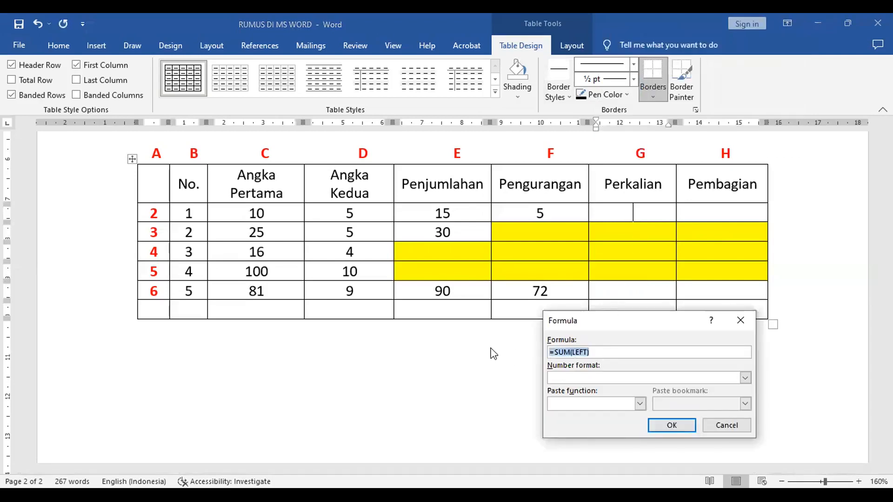
{"action": "type", "text": "="}
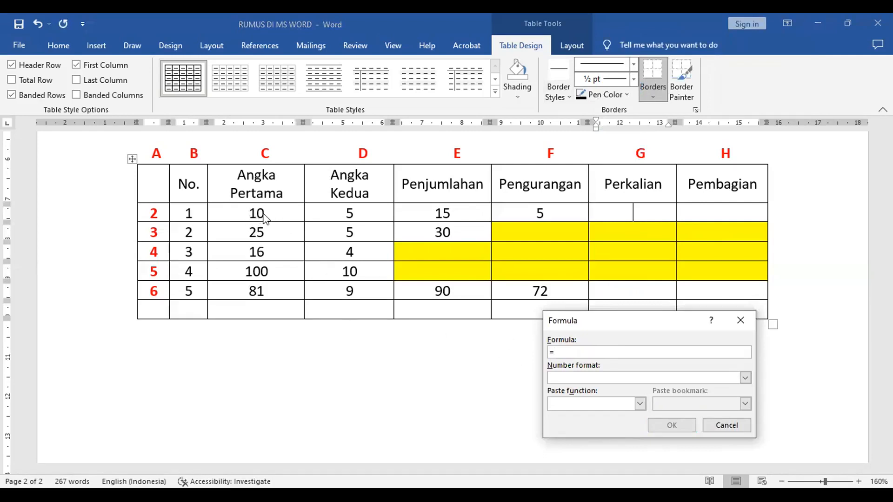
{"action": "type", "text": "C2"}
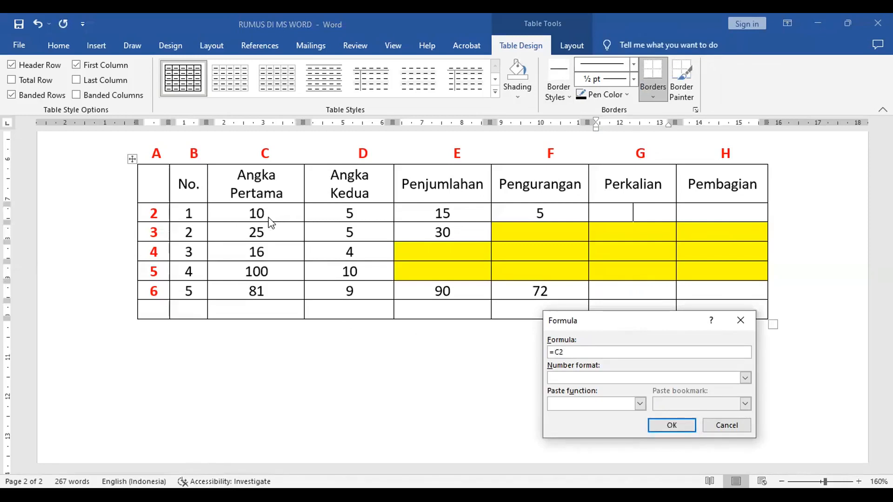
{"action": "type", "text": "*"}
{"action": "type", "text": "D2"}
{"action": "left_click", "coordinate": [680, 427]}
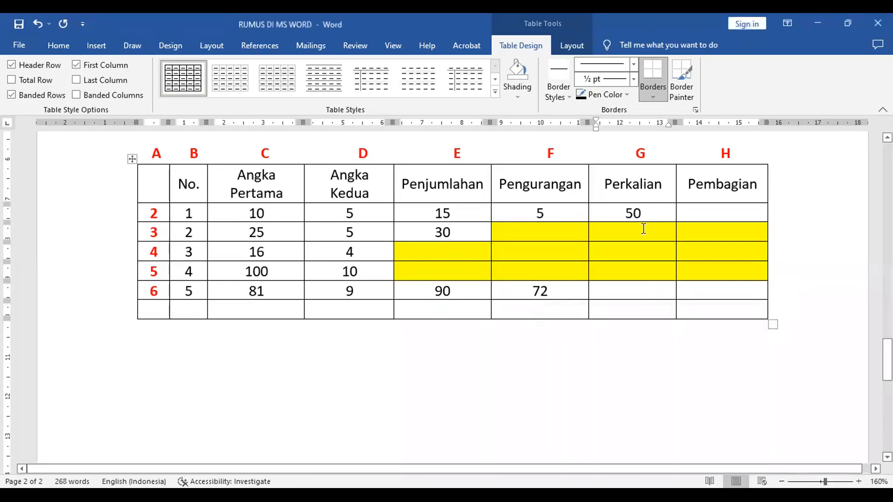
Insert the formula =C6*D6 in the Perkalian cell of row 6
{"action": "left_click", "coordinate": [636, 293]}
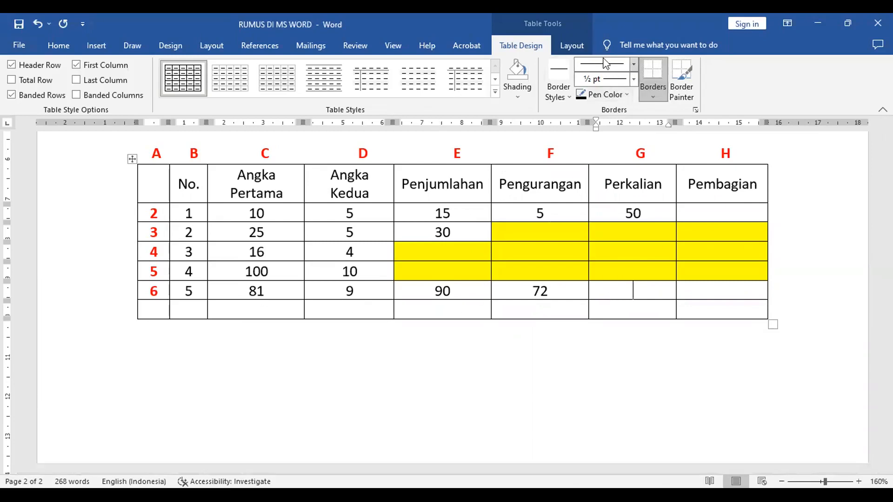
{"action": "left_click", "coordinate": [637, 45]}
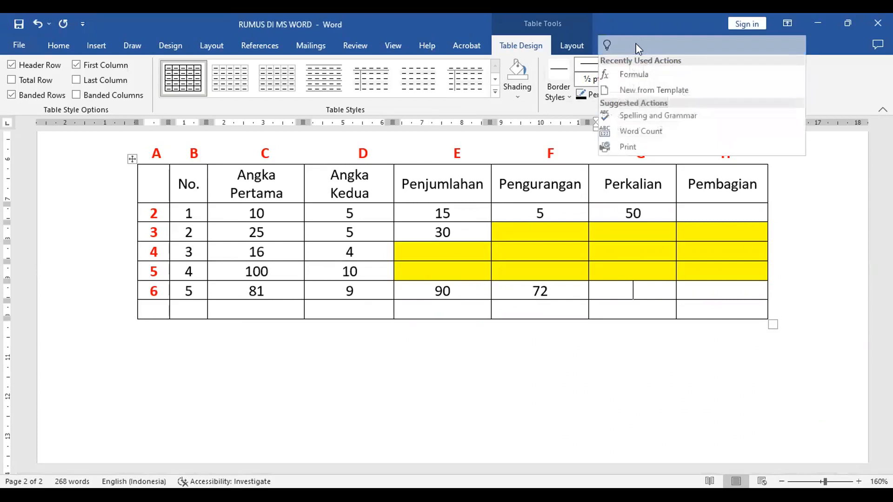
{"action": "left_click", "coordinate": [648, 75]}
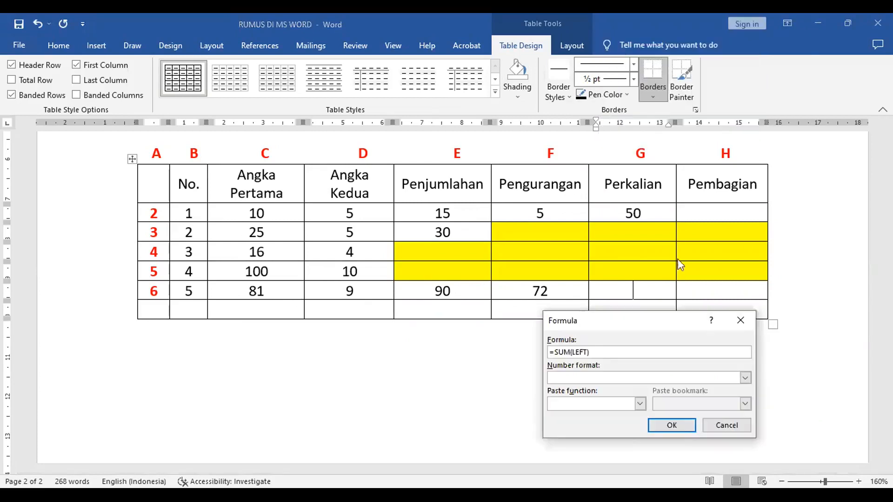
{"action": "left_click_drag", "start_coordinate": [611, 356], "coordinate": [456, 355]}
{"action": "type", "text": "="}
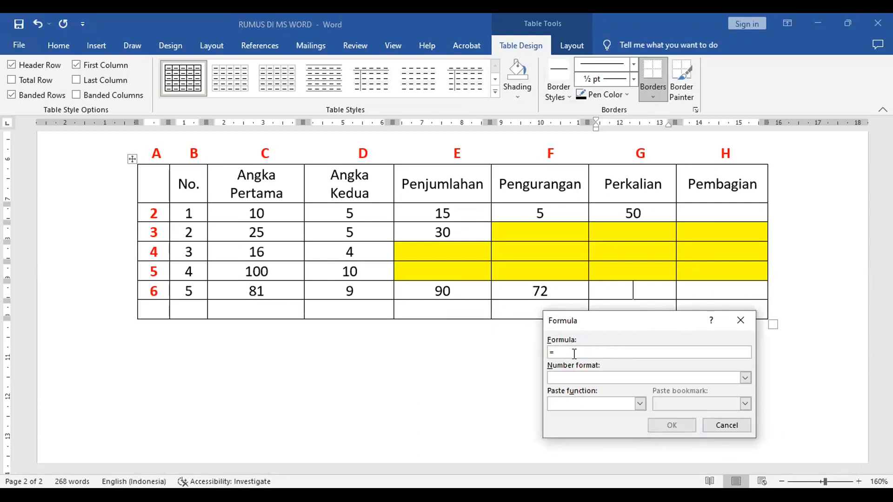
{"action": "type", "text": "C6*D"}
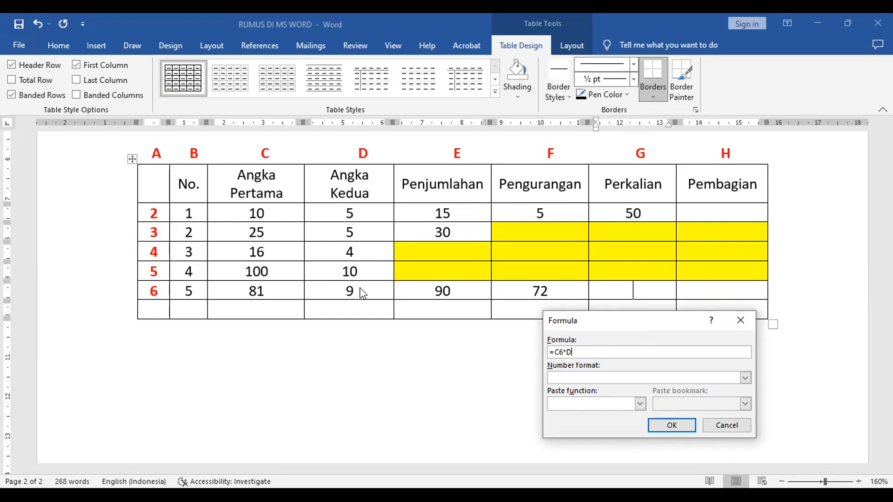
{"action": "type", "text": "6"}
{"action": "left_click", "coordinate": [672, 430]}
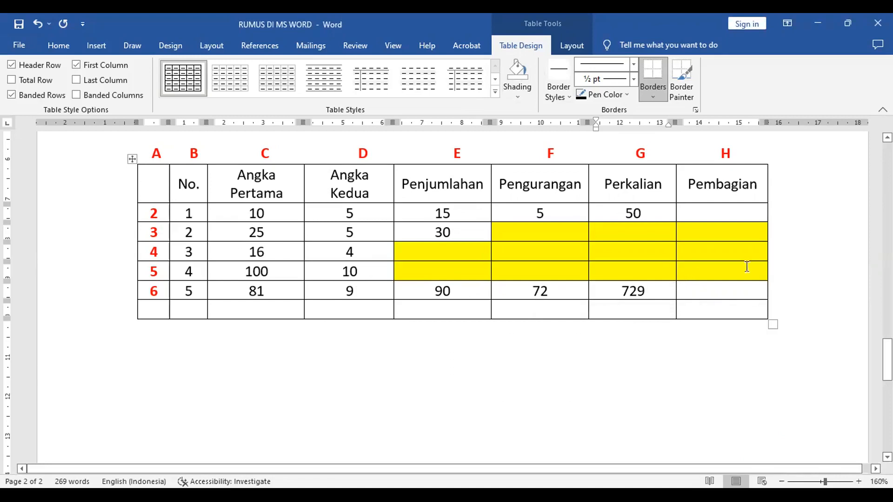
Try to insert the formula =C2//D2 in the Pembagian cell of row 2
{"action": "left_click", "coordinate": [726, 214]}
{"action": "left_click", "coordinate": [643, 41]}
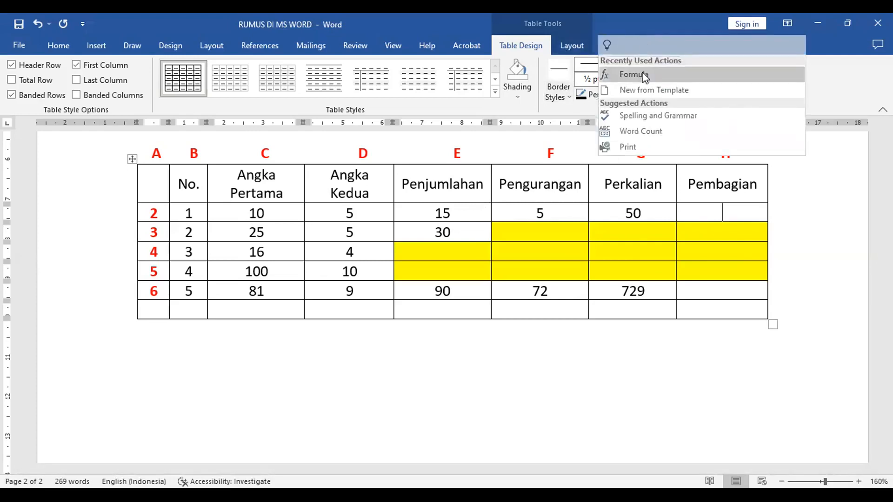
{"action": "left_click", "coordinate": [644, 77]}
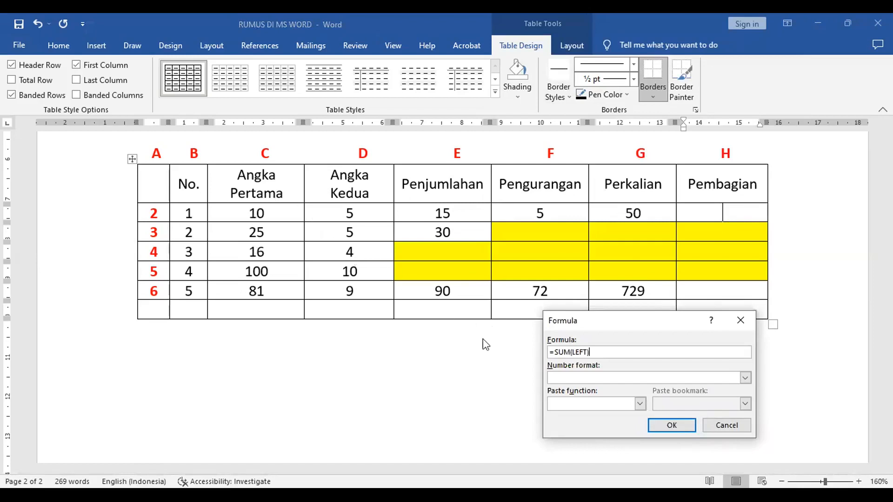
{"action": "left_click_drag", "start_coordinate": [606, 352], "coordinate": [495, 353]}
{"action": "type", "text": "="}
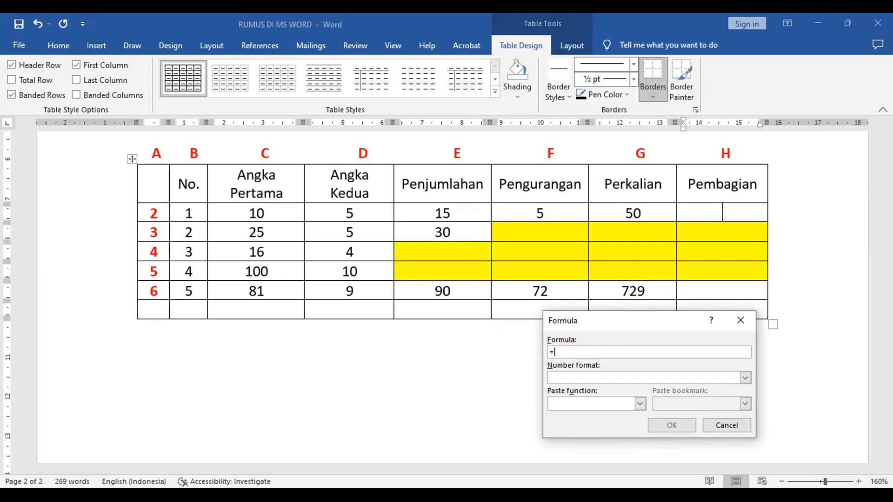
{"action": "type", "text": "C2//D"}
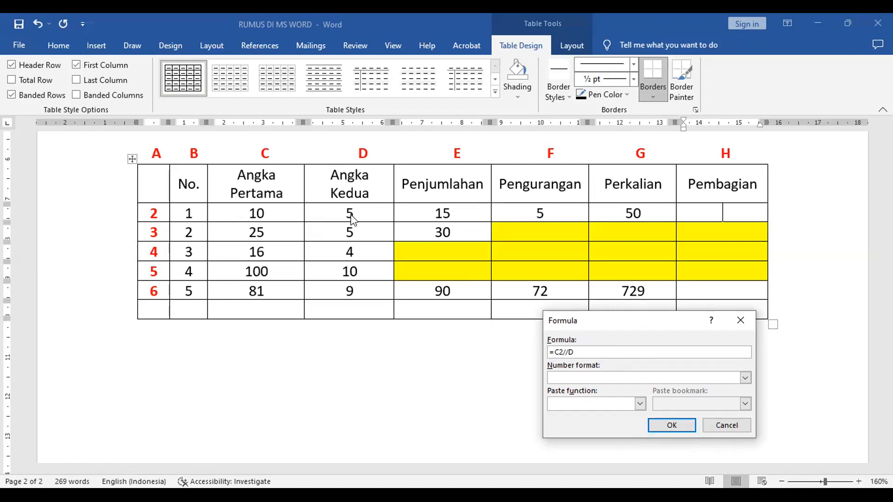
{"action": "type", "text": "2"}
{"action": "left_click", "coordinate": [678, 428]}
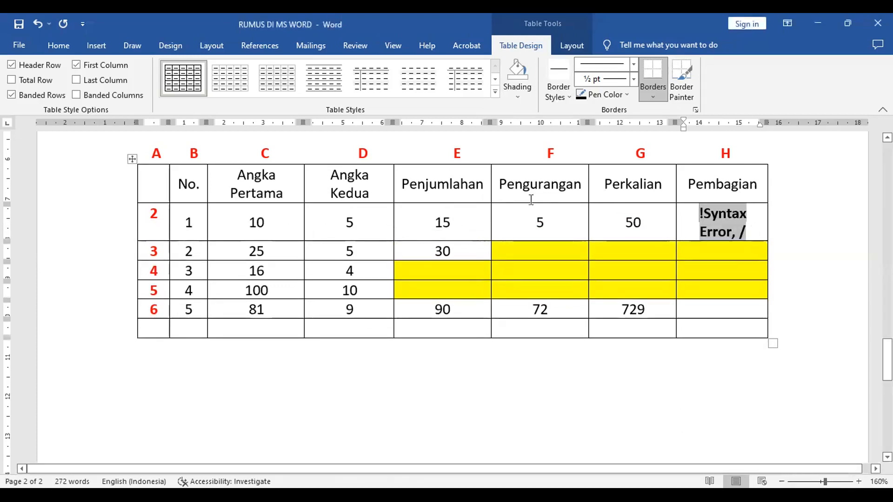
{"action": "left_click", "coordinate": [38, 22]}
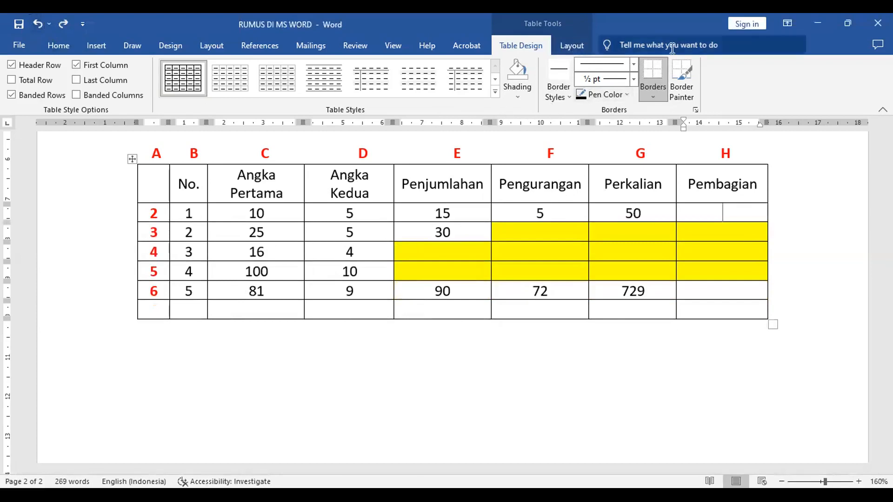
Insert the formula =C2/D2 in the Pembagian cell of row 2
{"action": "left_click", "coordinate": [658, 43]}
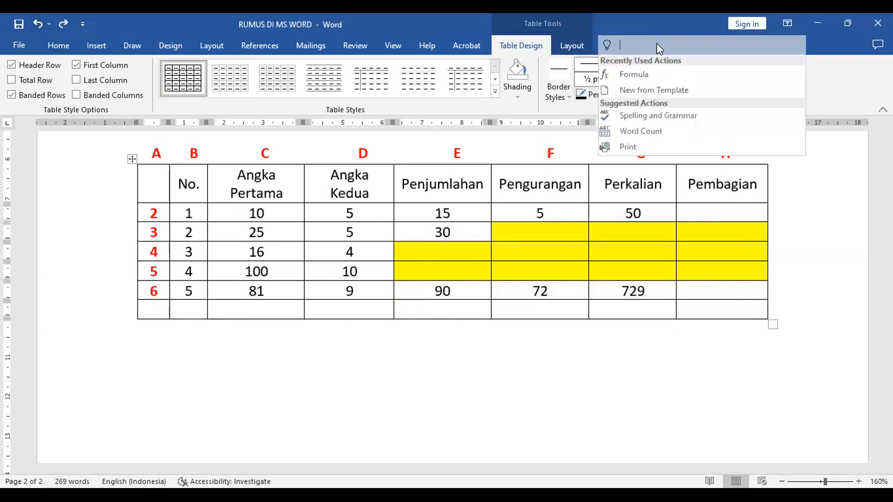
{"action": "left_click", "coordinate": [644, 74]}
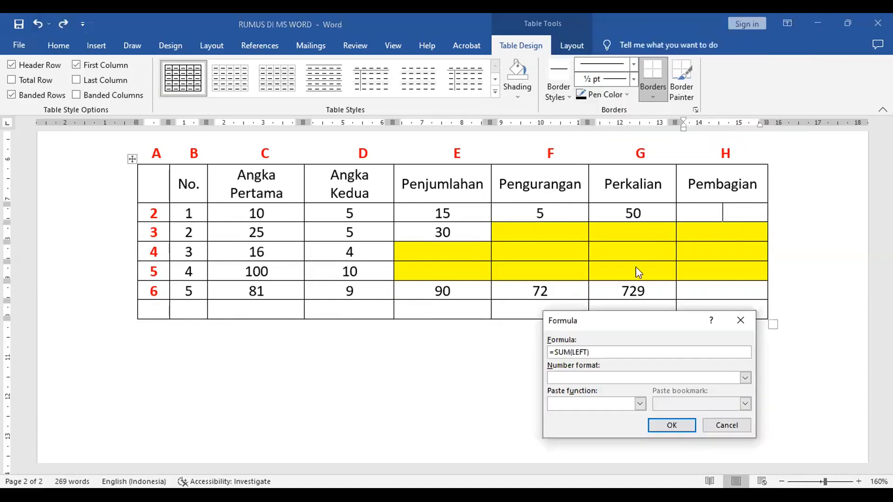
{"action": "left_click_drag", "start_coordinate": [602, 351], "coordinate": [473, 349]}
{"action": "type", "text": "="}
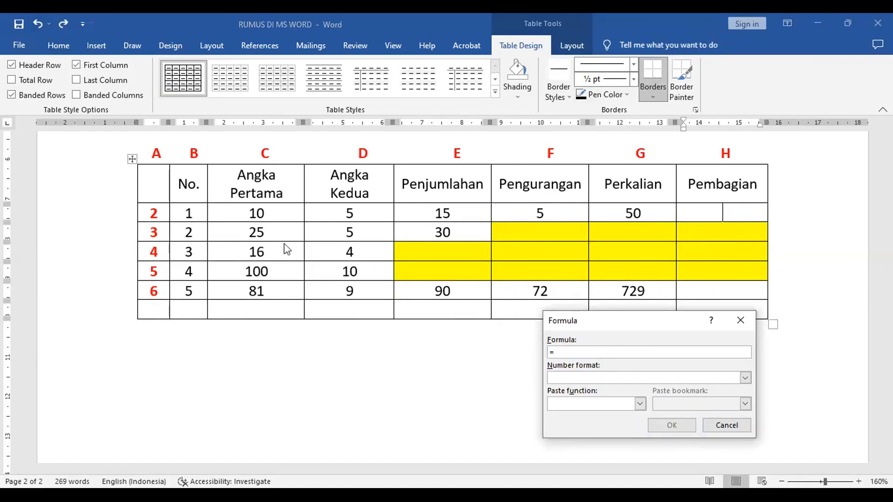
{"action": "type", "text": "C2/D2"}
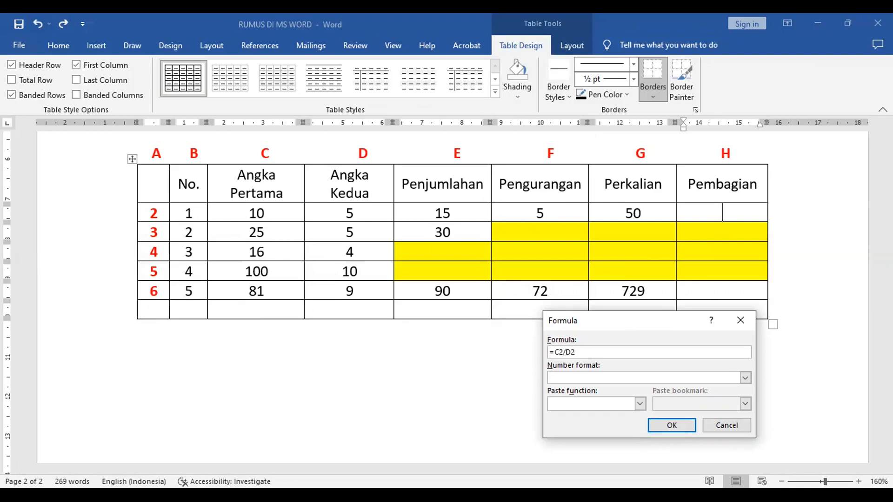
{"action": "left_click", "coordinate": [668, 425]}
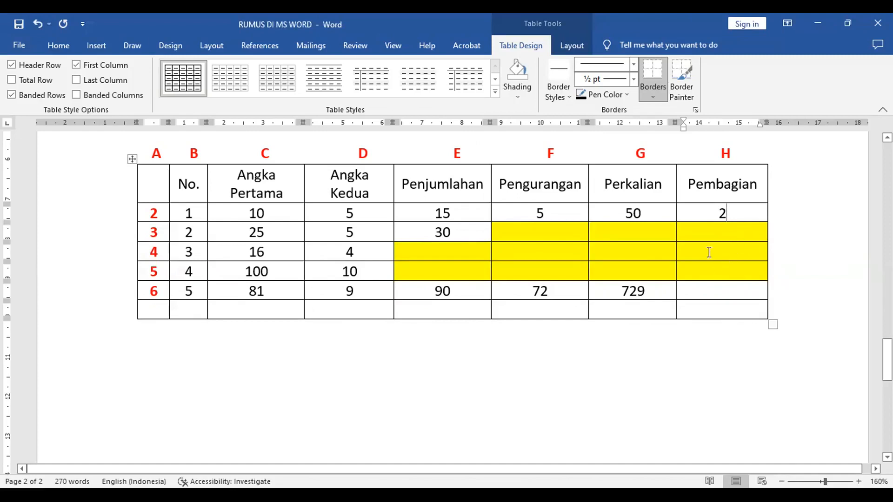
Insert the formula =C6/D6 in the Pembagian cell of row 6
{"action": "left_click", "coordinate": [758, 294]}
{"action": "left_click", "coordinate": [633, 45]}
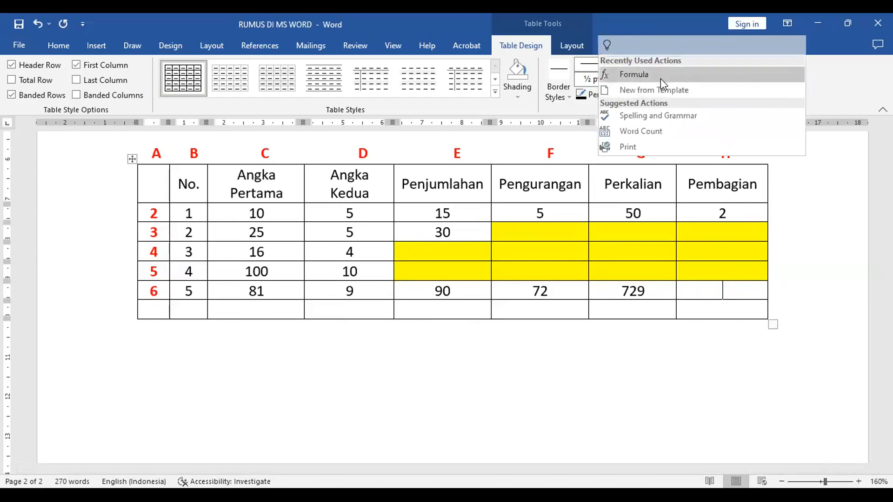
{"action": "left_click", "coordinate": [660, 79]}
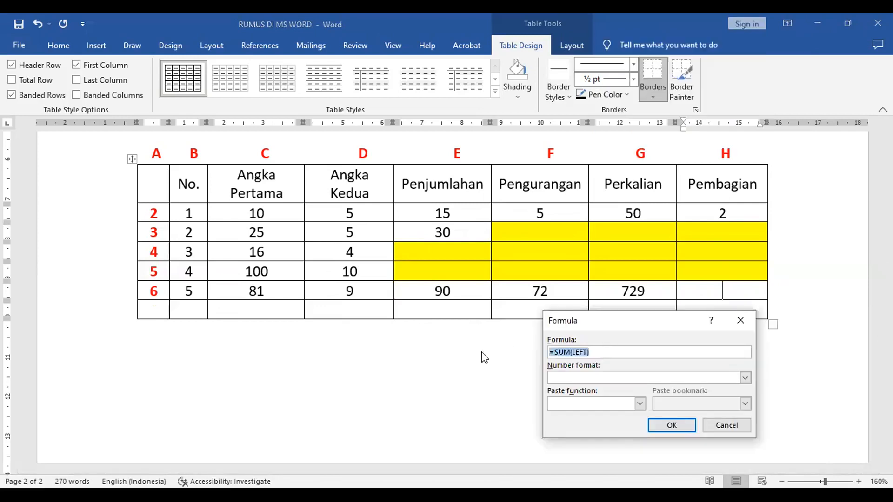
{"action": "type", "text": "="}
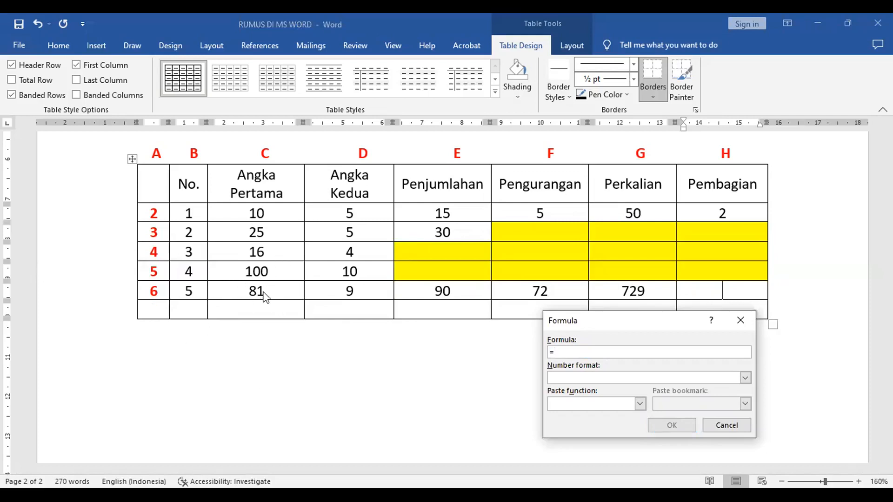
{"action": "type", "text": "C6/"}
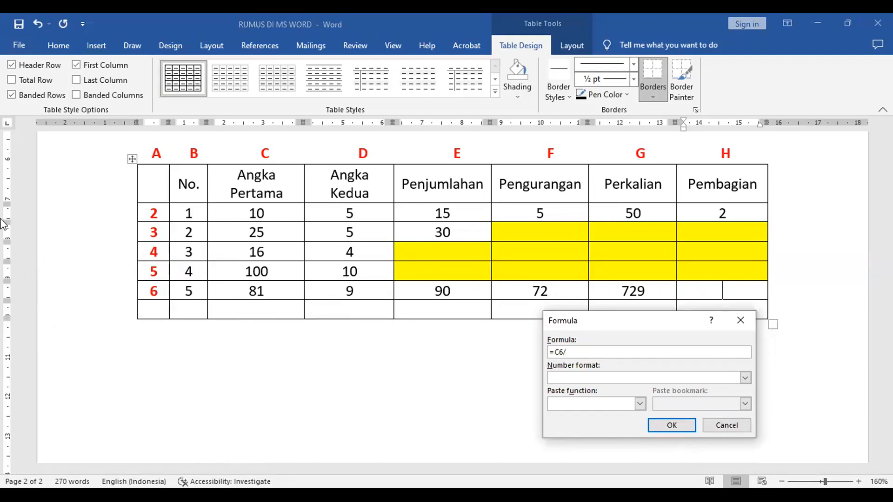
{"action": "type", "text": "D6"}
{"action": "left_click", "coordinate": [669, 427]}
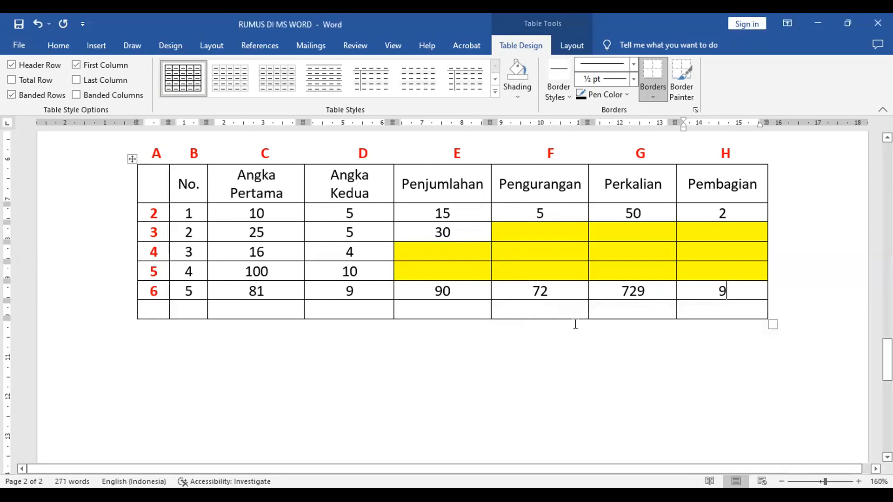
Select the empty last row of the table below row 6
{"action": "left_click", "coordinate": [94, 314]}
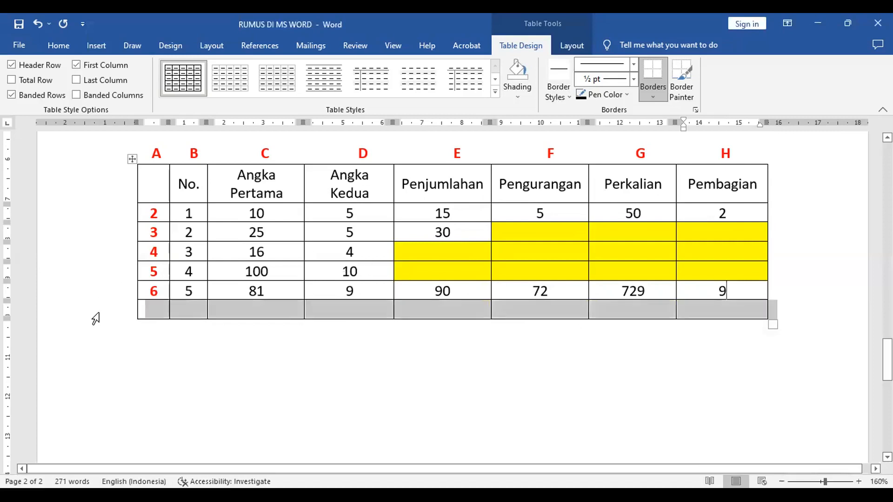